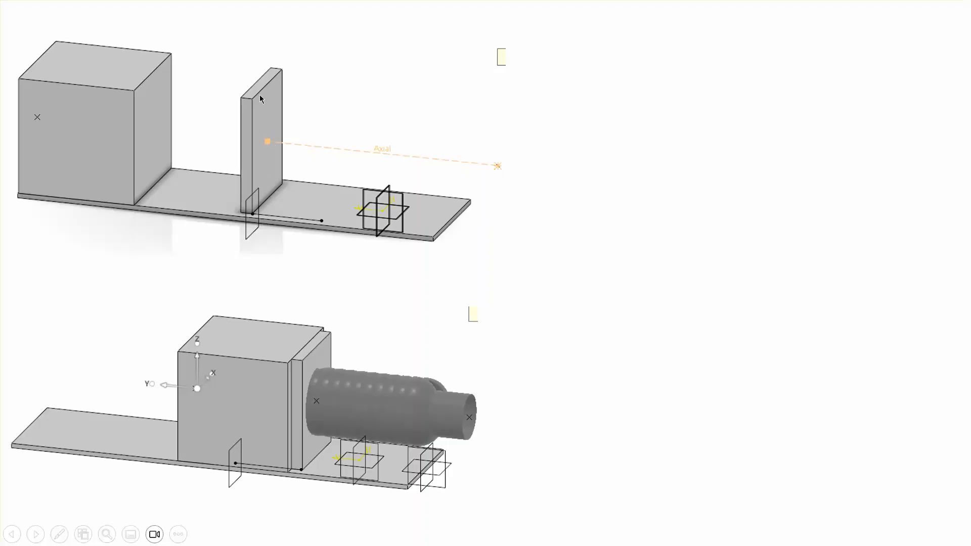
{"action": "left_click", "coordinate": [577, 312]}
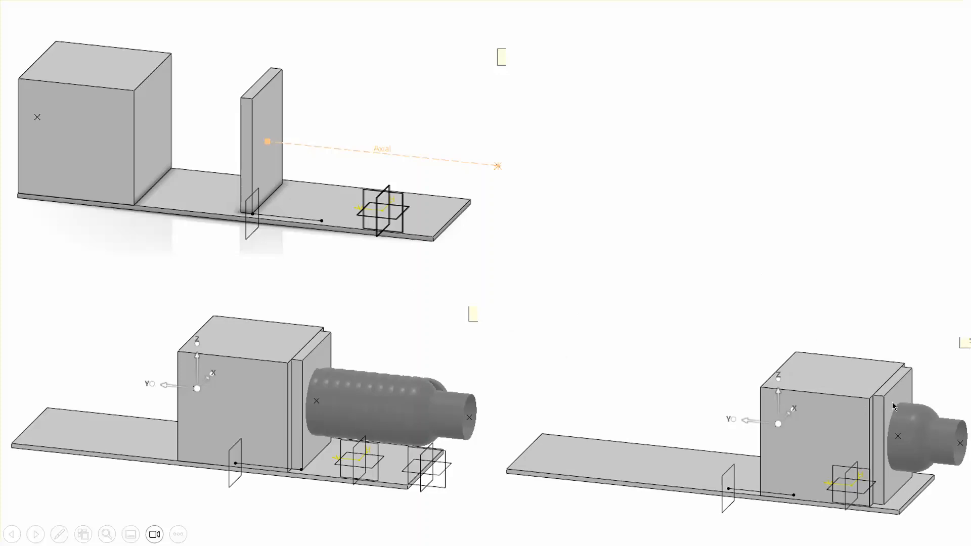
{"action": "left_click", "coordinate": [872, 300]}
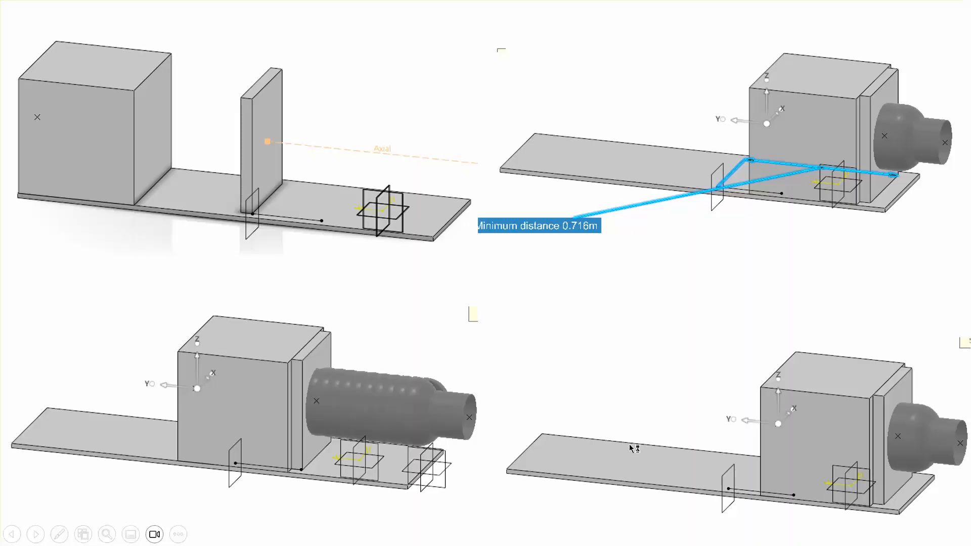
{"action": "left_click", "coordinate": [649, 394]}
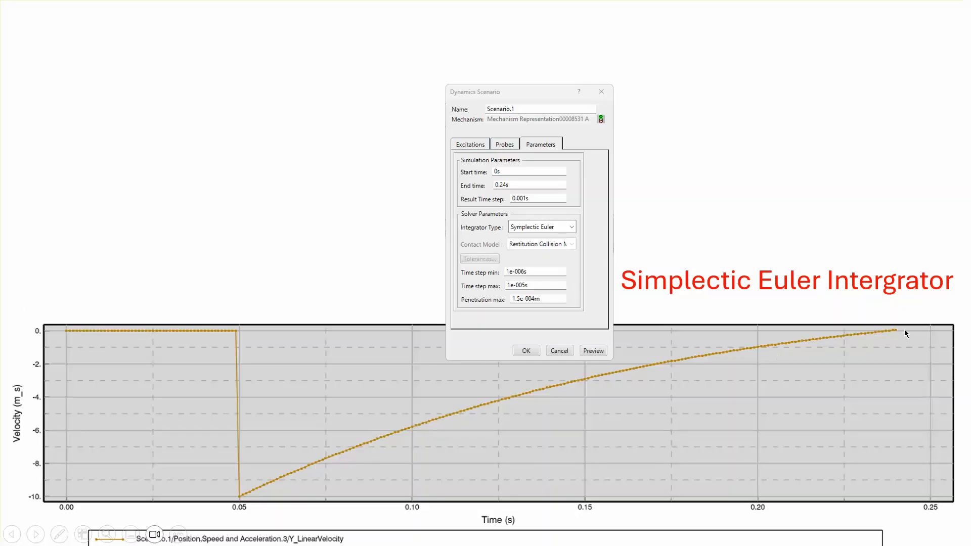
{"action": "left_click", "coordinate": [902, 356]}
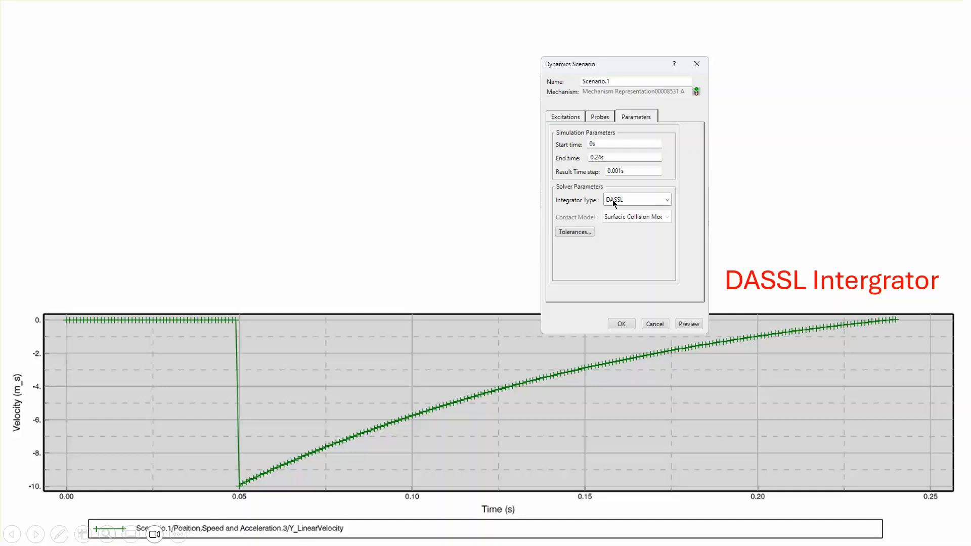
{"action": "left_click", "coordinate": [476, 176]}
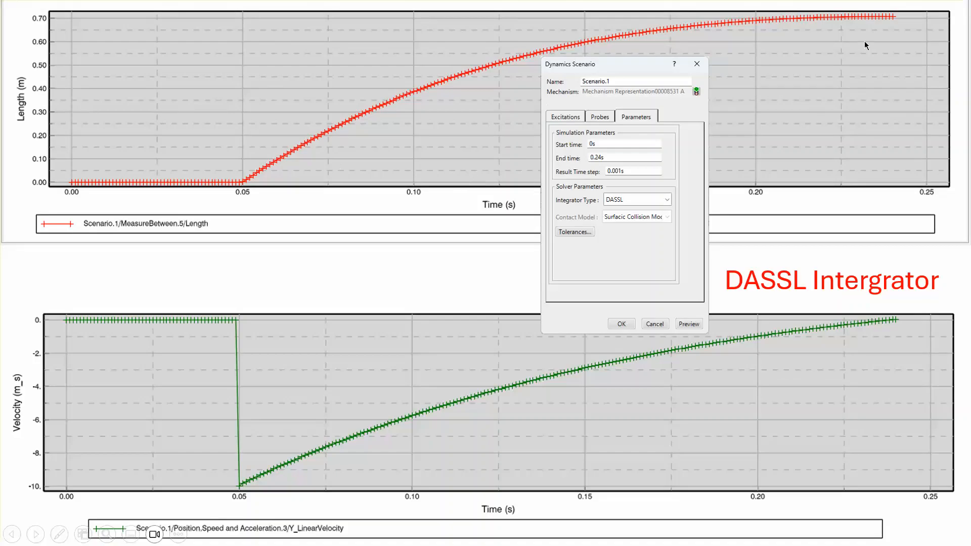
{"action": "left_click", "coordinate": [865, 136]}
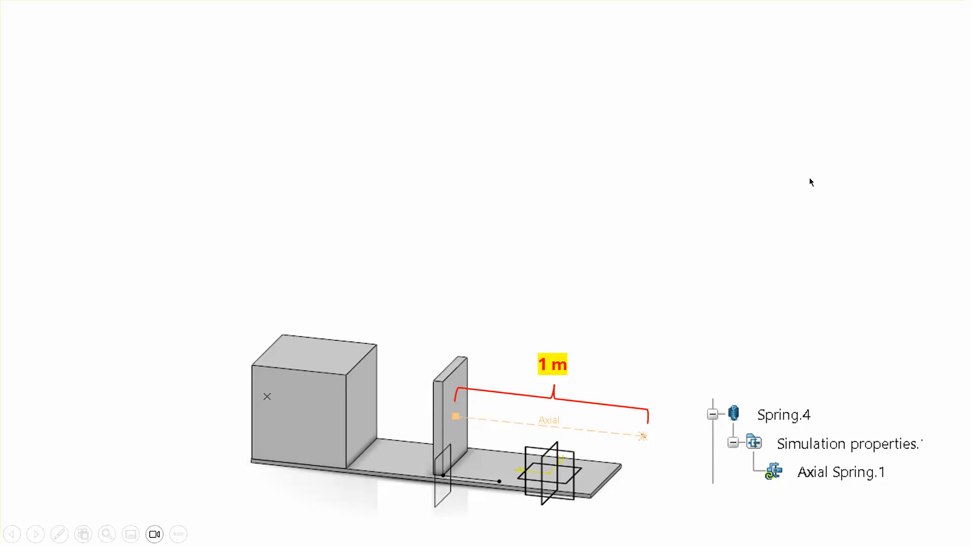
{"action": "left_click", "coordinate": [813, 216]}
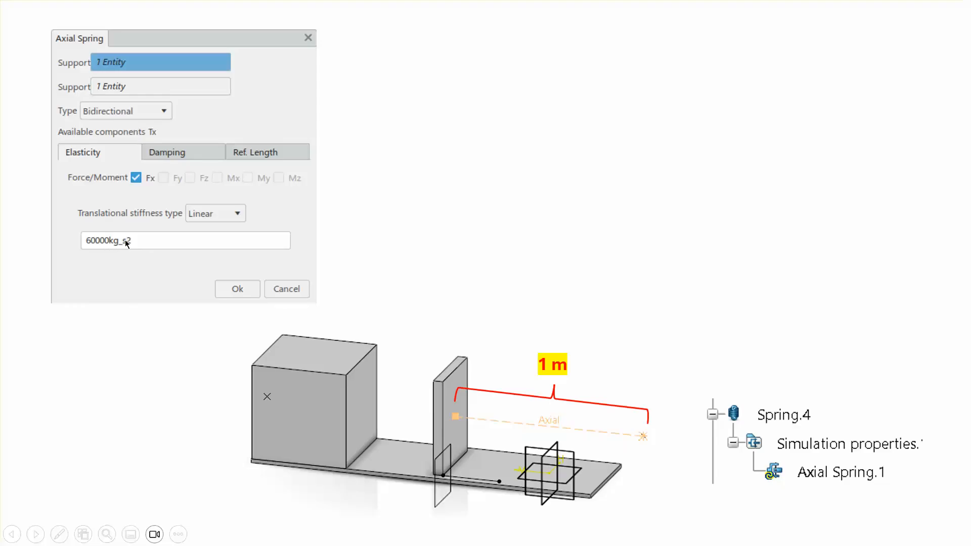
{"action": "left_click", "coordinate": [79, 318]}
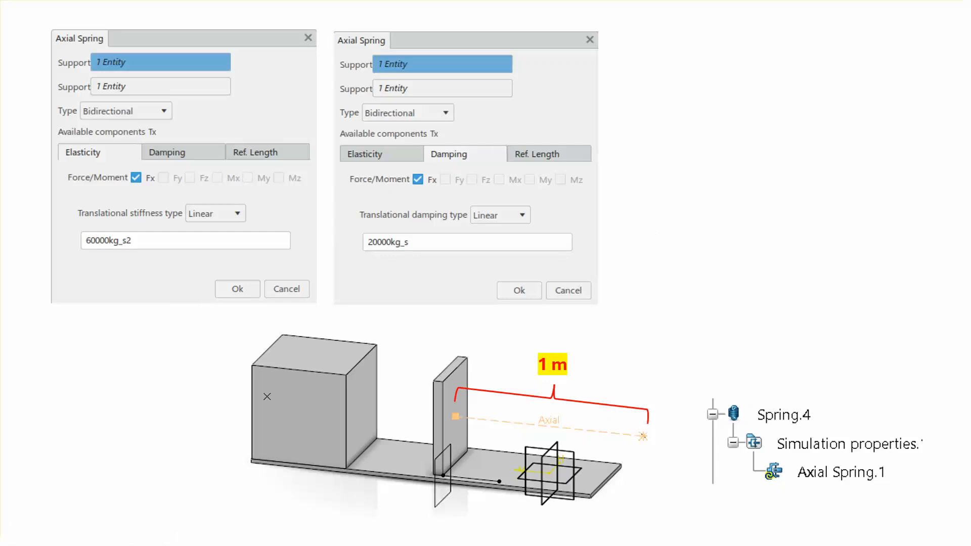
{"action": "left_click", "coordinate": [535, 154]}
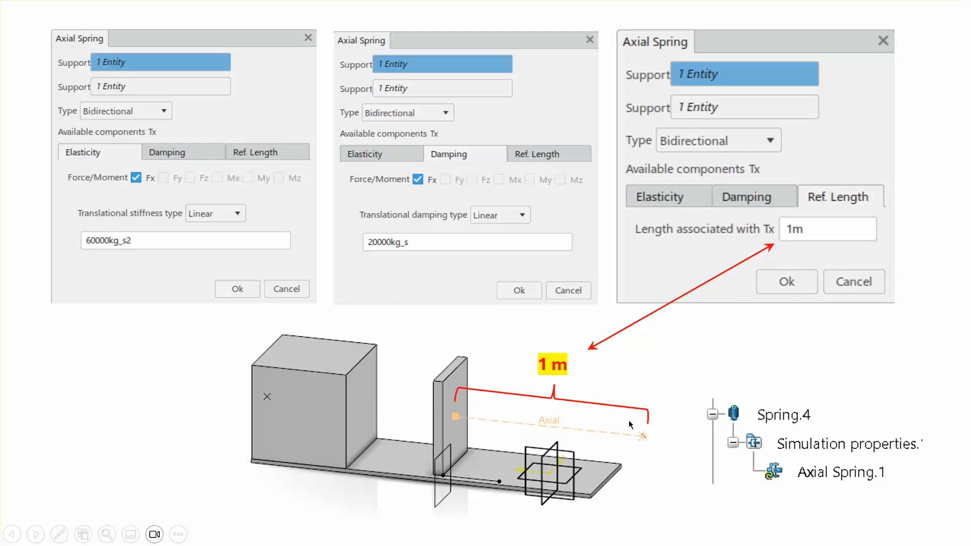
{"action": "left_click", "coordinate": [653, 378]}
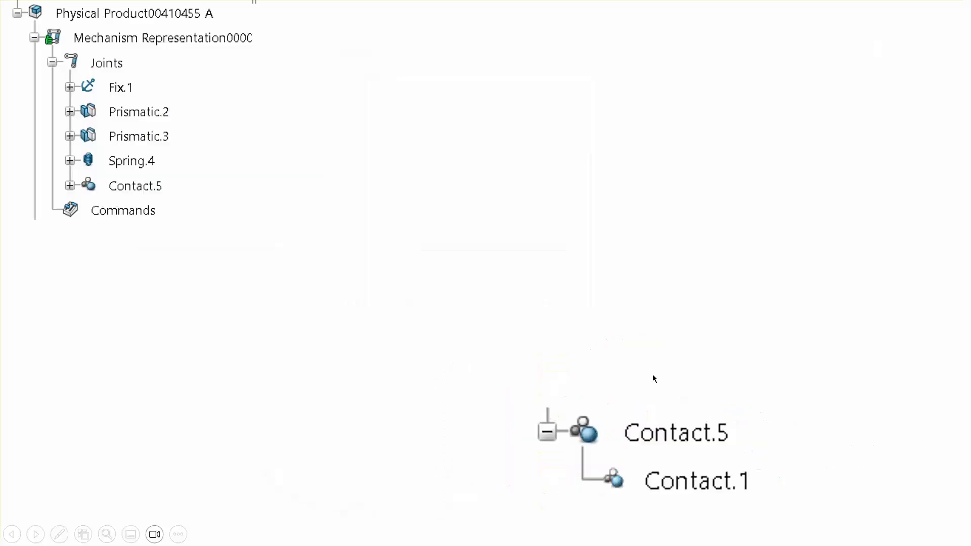
{"action": "left_click", "coordinate": [490, 326]}
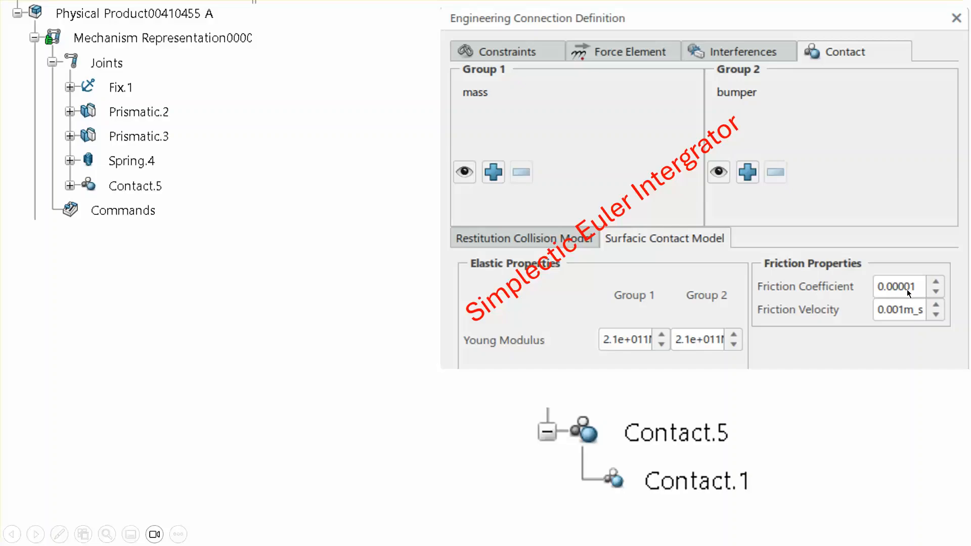
{"action": "left_click", "coordinate": [868, 429]}
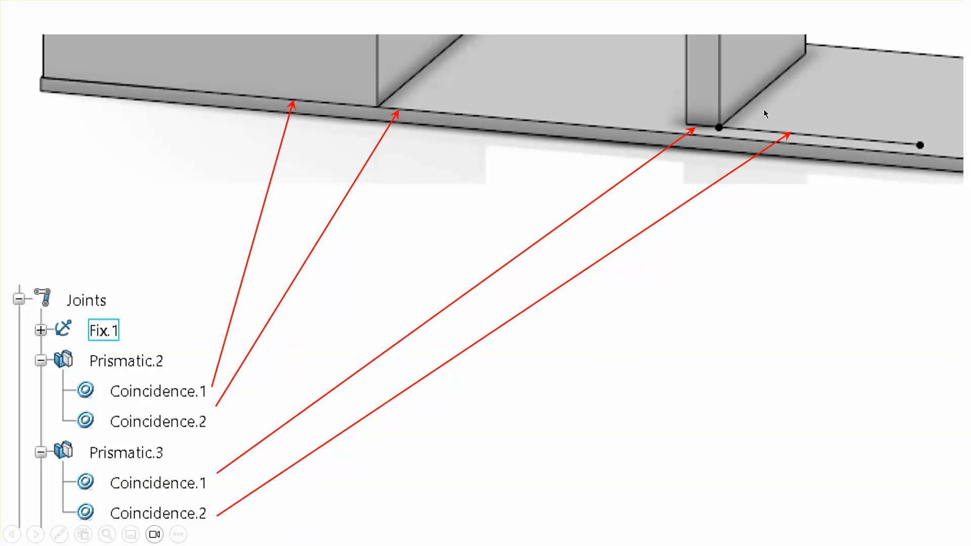
{"action": "left_click", "coordinate": [712, 310]}
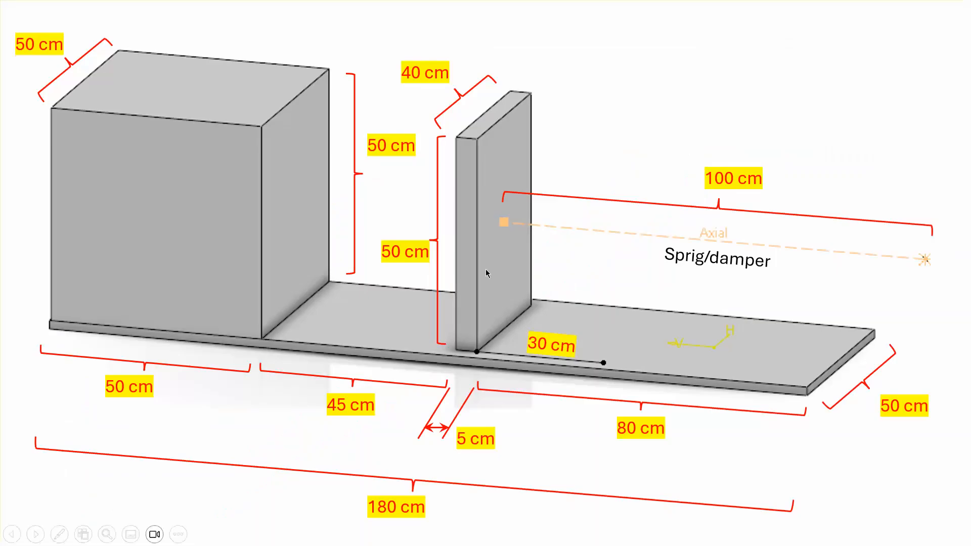
{"action": "left_click", "coordinate": [566, 287]}
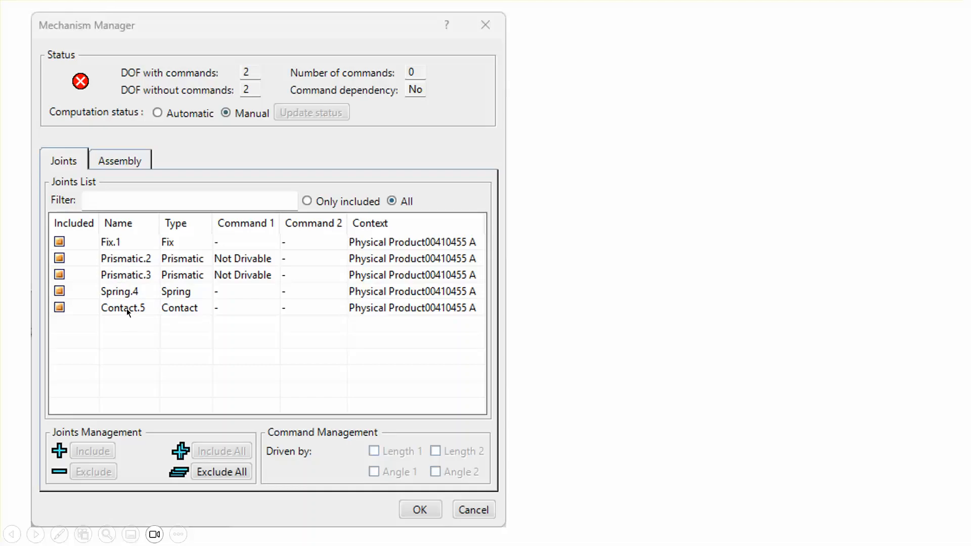
{"action": "left_click", "coordinate": [651, 297]}
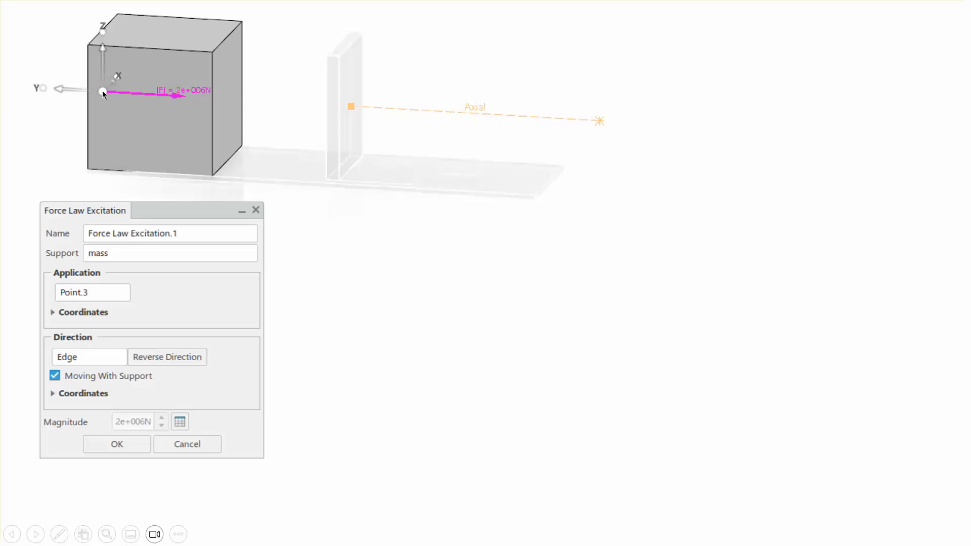
{"action": "left_click", "coordinate": [369, 313]}
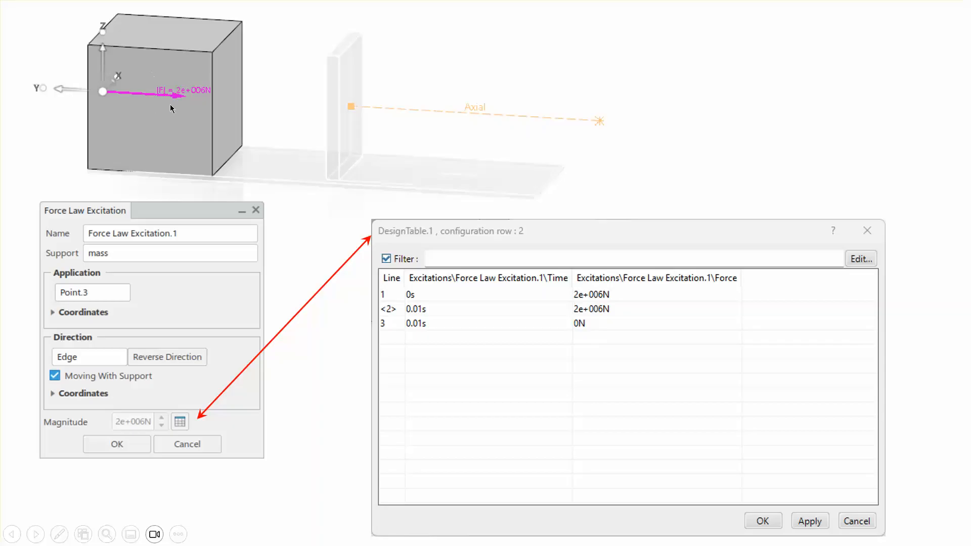
{"action": "left_click", "coordinate": [627, 175]}
{"action": "left_click", "coordinate": [627, 176]}
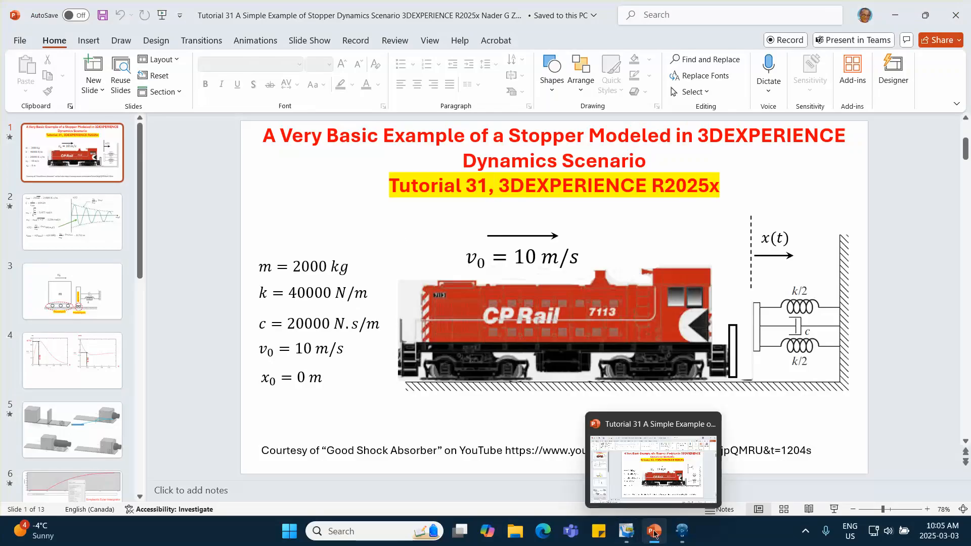
- Switch to the Shock Absorber assembly in 3DEXPERIENCE and examine the bumper part's planes and features in the tree
{"action": "left_click", "coordinate": [681, 531]}
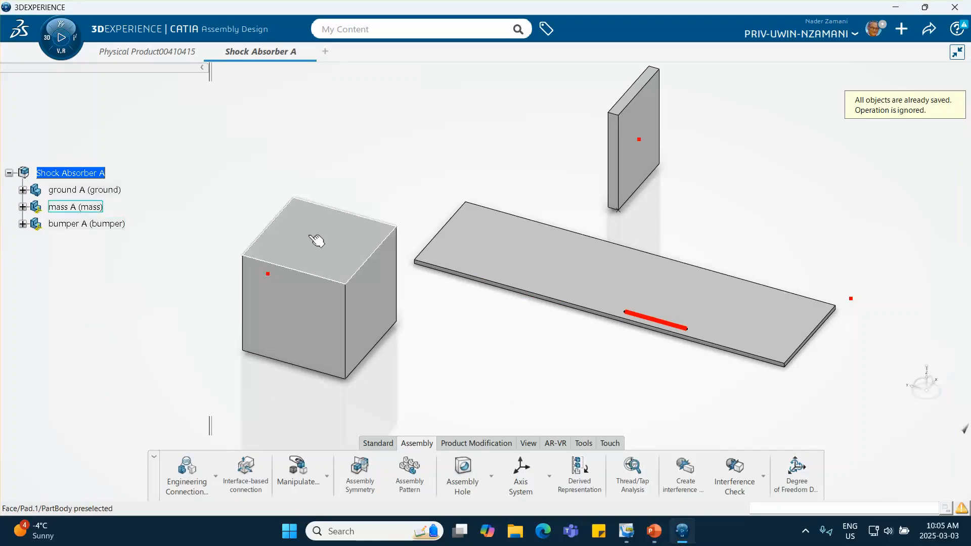
{"action": "left_click", "coordinate": [23, 224]}
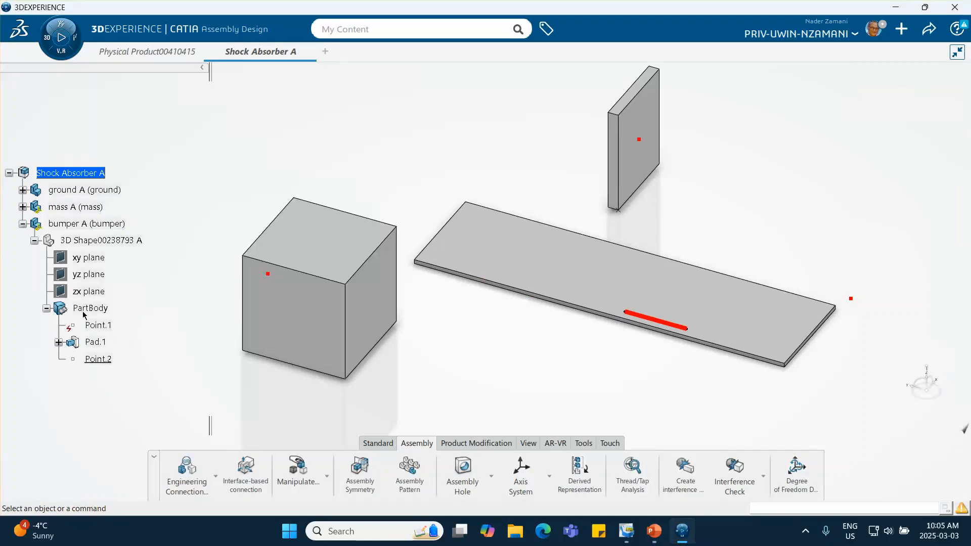
{"action": "left_click", "coordinate": [35, 241]}
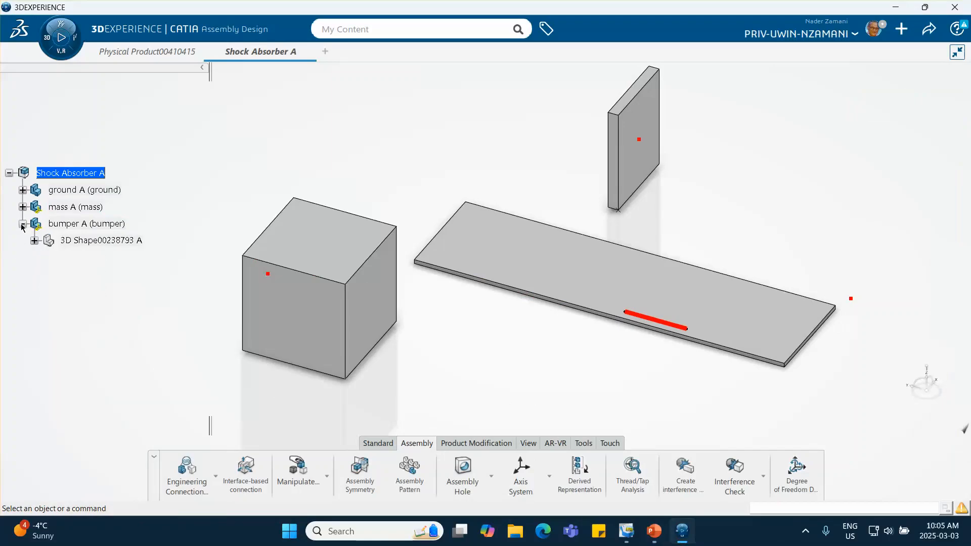
{"action": "left_click", "coordinate": [23, 224]}
- Make the hidden reference plane Plane.1 in the ground part's PartBody visible in the assembly
{"action": "left_click", "coordinate": [22, 189]}
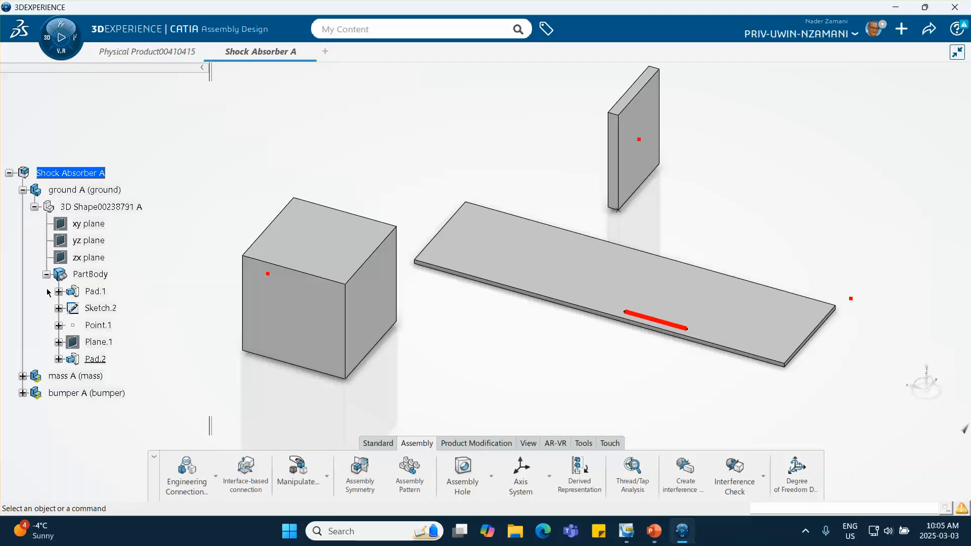
{"action": "right_click", "coordinate": [101, 347]}
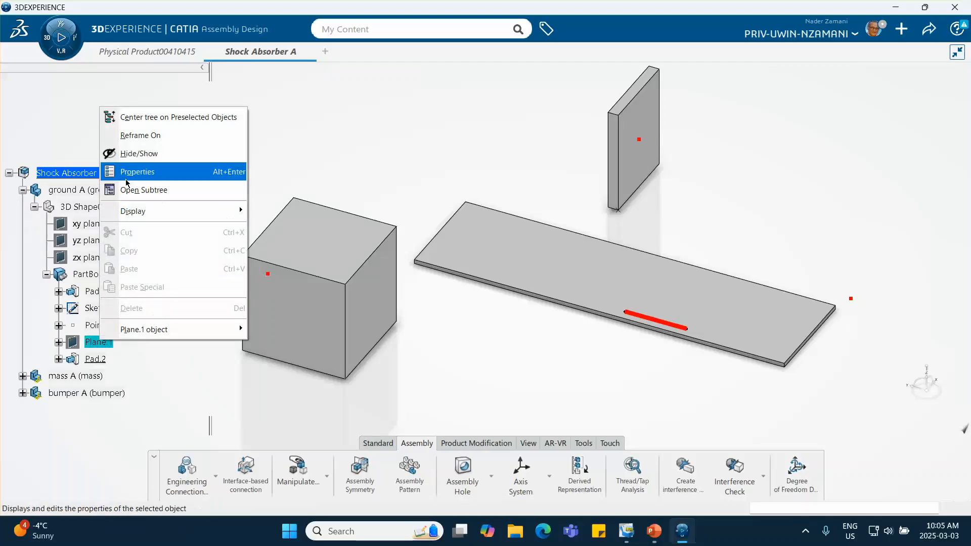
{"action": "left_click", "coordinate": [144, 154]}
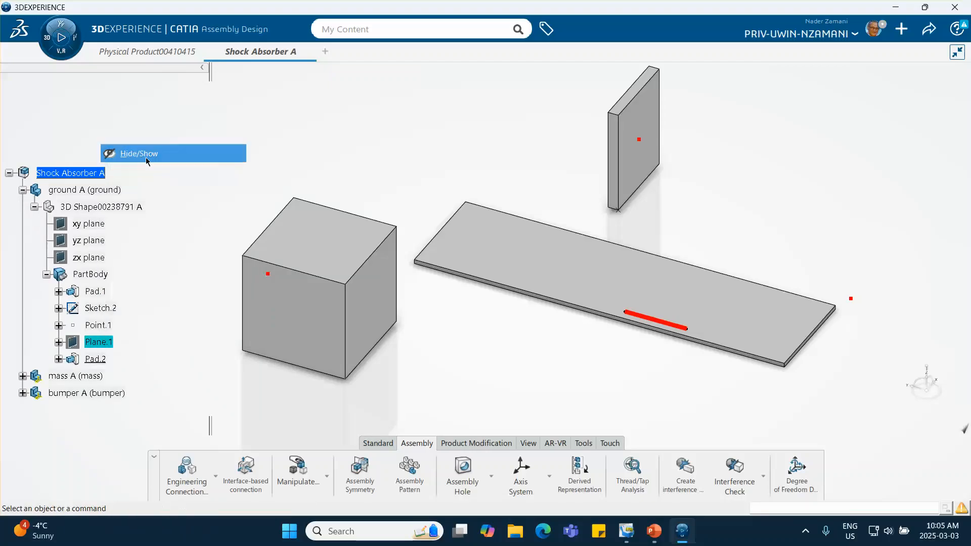
{"action": "left_click", "coordinate": [23, 189]}
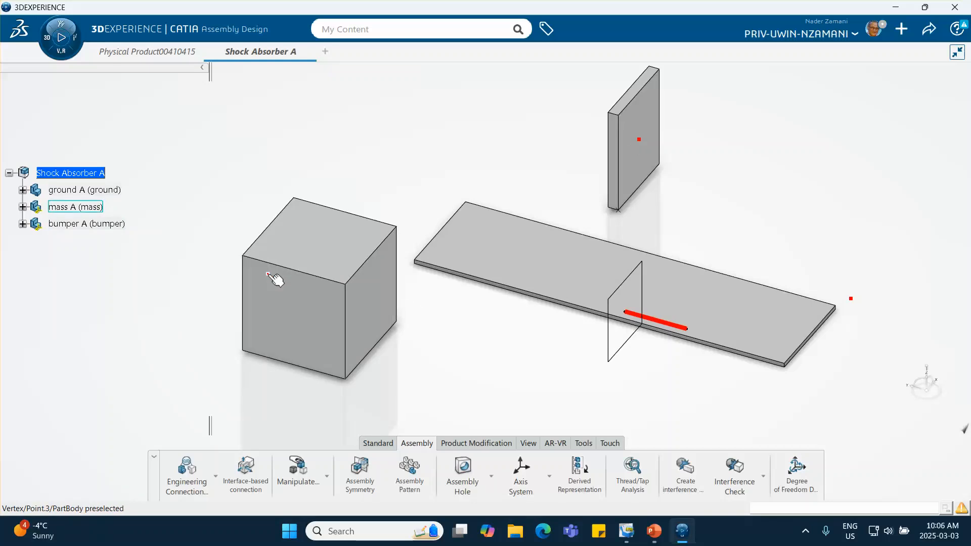
- Add a Fix engineering connection to the ground part and display it in the tree
{"action": "middle_click_drag", "start_coordinate": [291, 292], "coordinate": [290, 293]}
{"action": "middle_click_drag", "start_coordinate": [398, 290], "coordinate": [310, 282]}
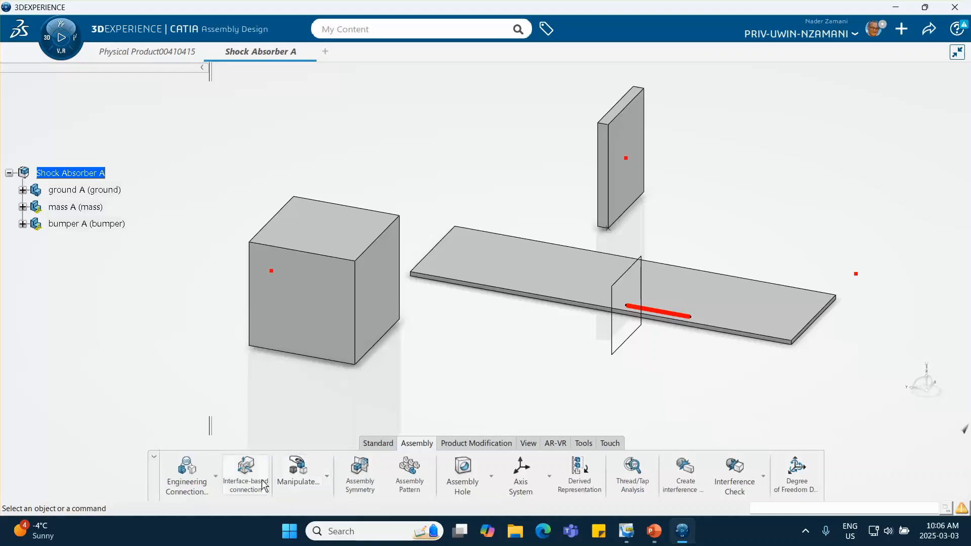
{"action": "left_click", "coordinate": [215, 475]}
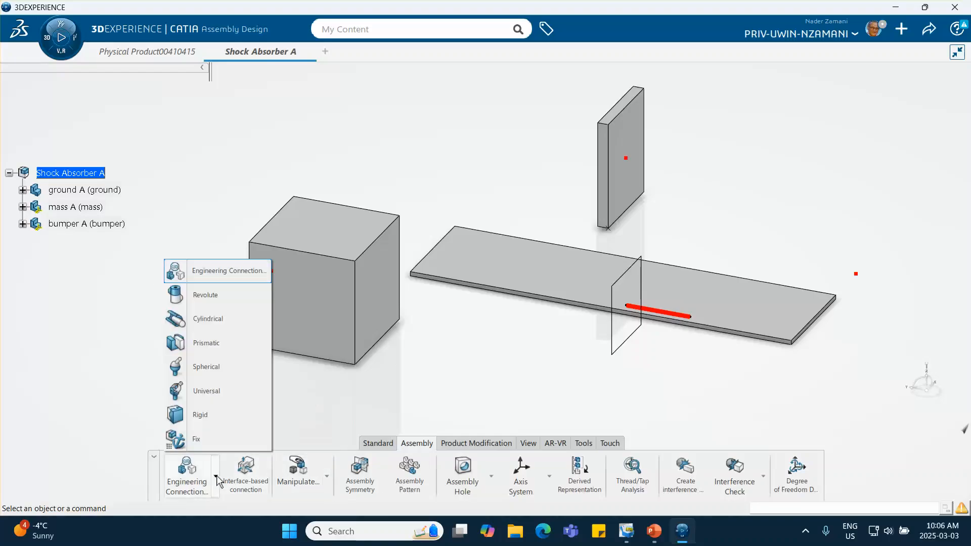
{"action": "left_click", "coordinate": [196, 444]}
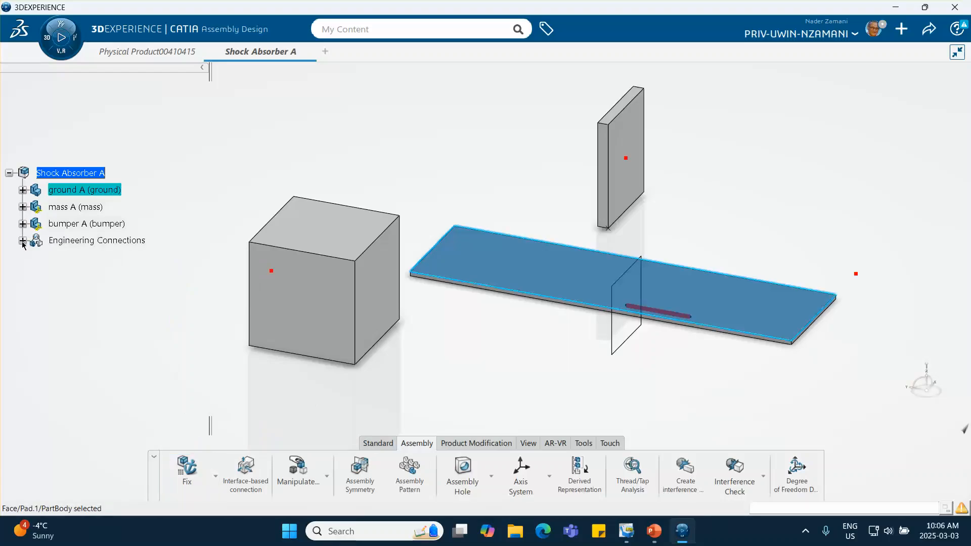
{"action": "left_click", "coordinate": [22, 241]}
{"action": "left_click", "coordinate": [58, 316]}
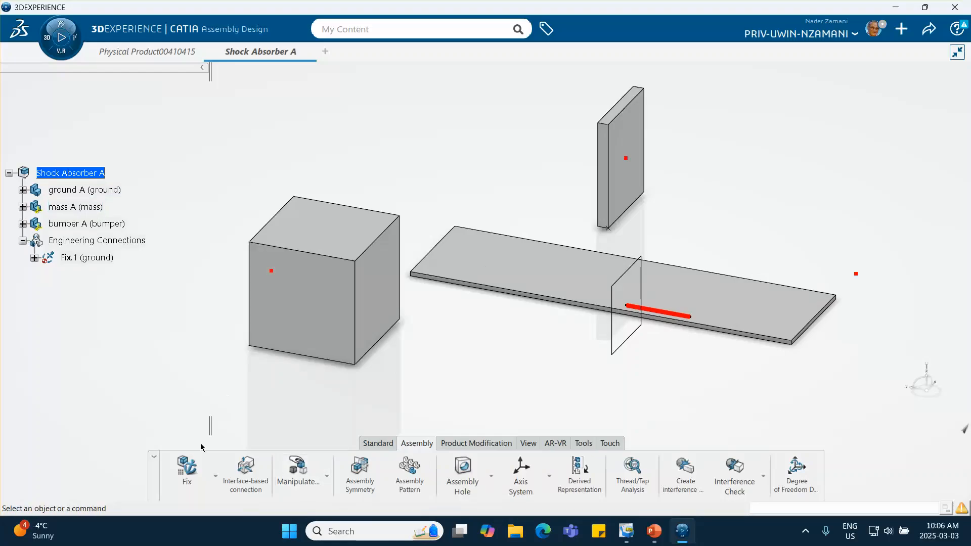
- Snap the mass block's near bottom corner vertex onto the matching top corner at the end of the ground plate
{"action": "left_click", "coordinate": [326, 478]}
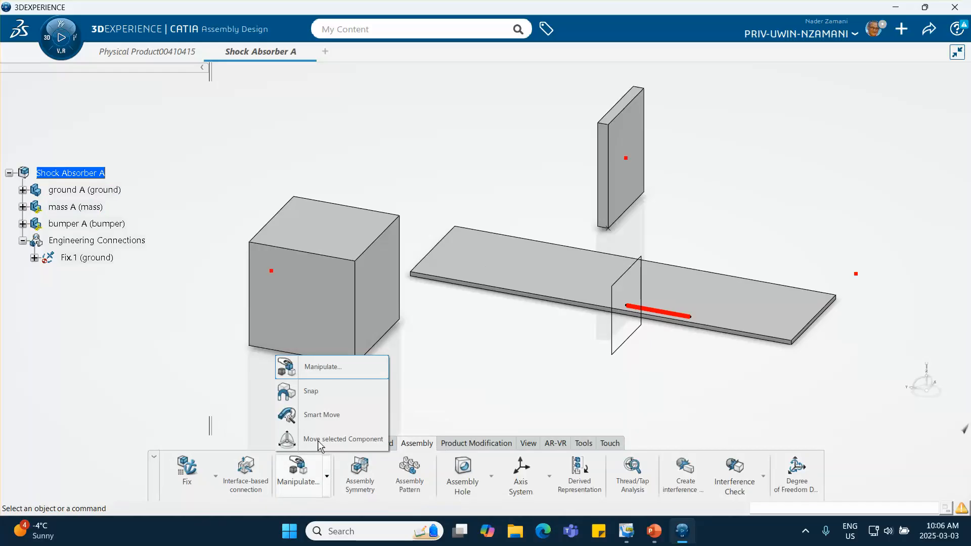
{"action": "left_click", "coordinate": [312, 392]}
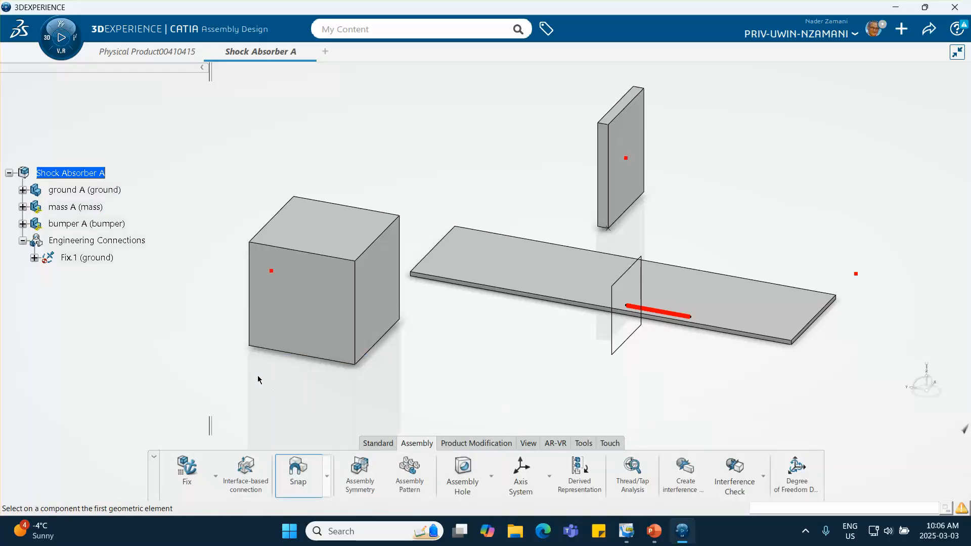
{"action": "left_click", "coordinate": [250, 345]}
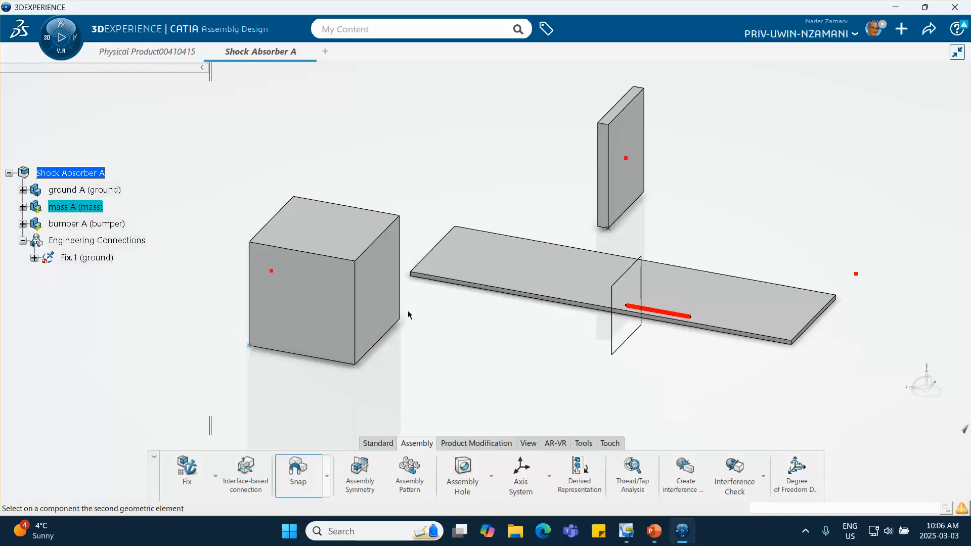
{"action": "left_click", "coordinate": [410, 272]}
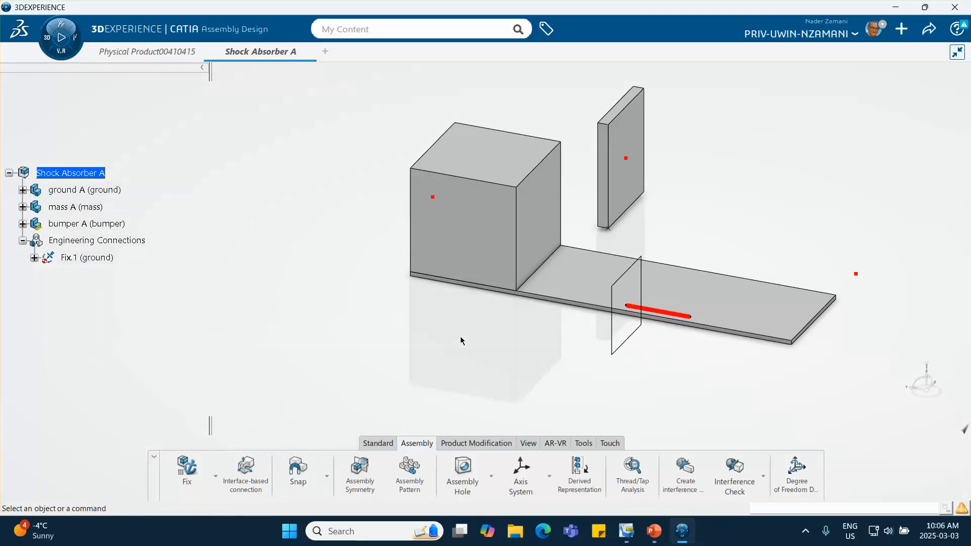
{"action": "middle_click_drag", "start_coordinate": [460, 336], "coordinate": [393, 336]}
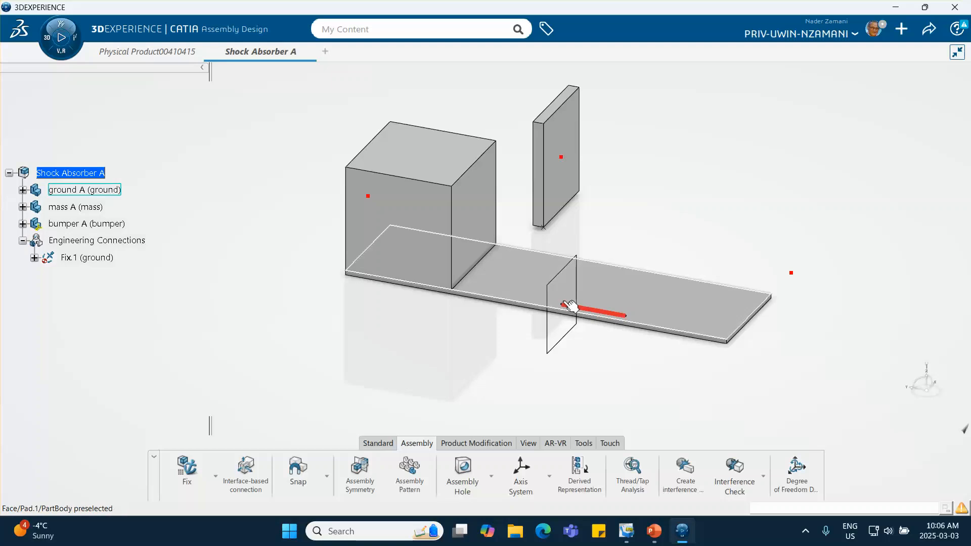
{"action": "middle_click_drag", "start_coordinate": [571, 308], "coordinate": [657, 298]}
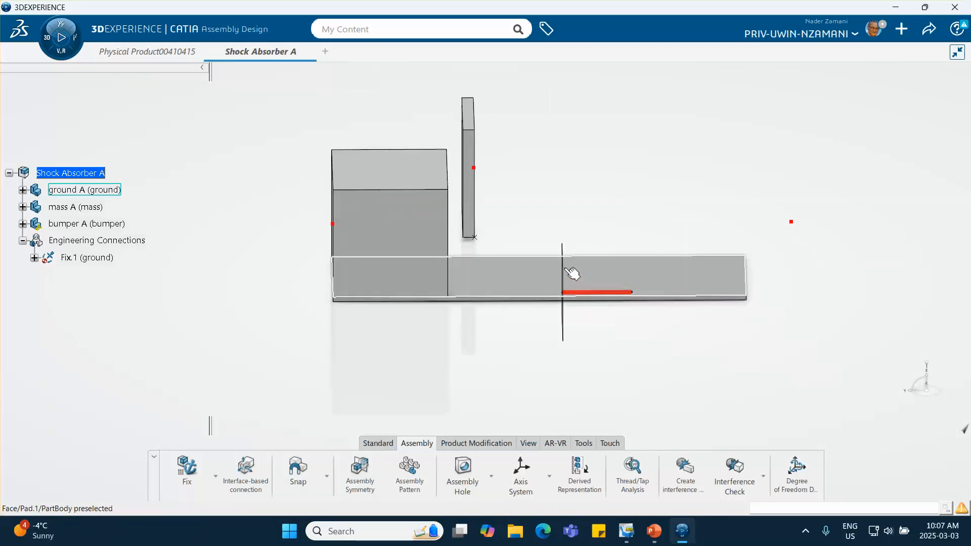
{"action": "middle_click_drag", "start_coordinate": [702, 325], "coordinate": [611, 313]}
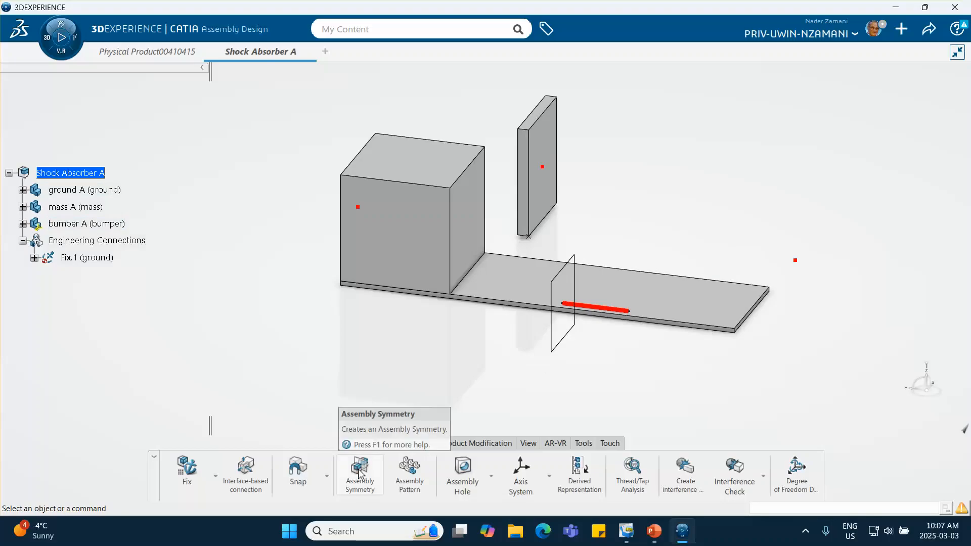
- Snap the bumper's near bottom corner vertex onto the starting point of the red line on the ground plate
{"action": "left_click", "coordinate": [298, 478]}
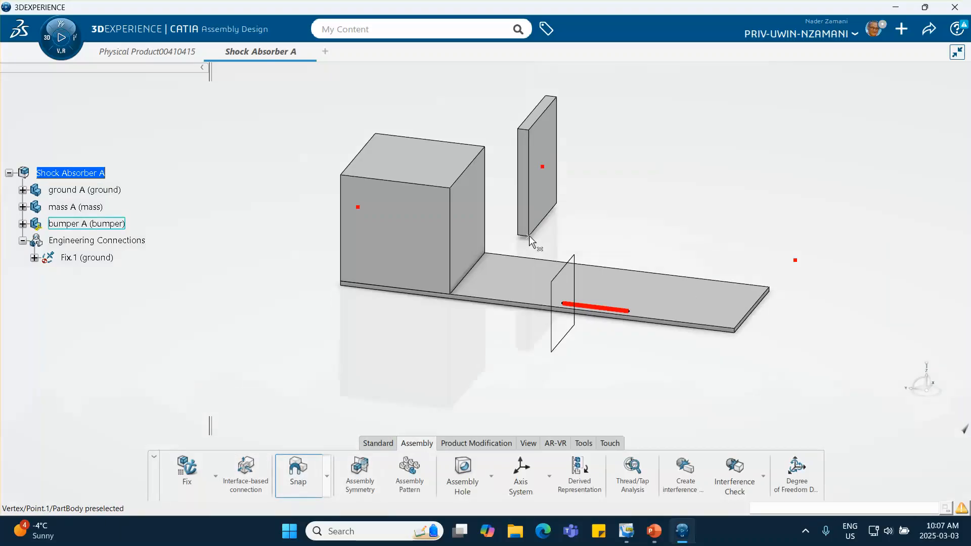
{"action": "left_click", "coordinate": [528, 236]}
{"action": "left_click", "coordinate": [563, 306]}
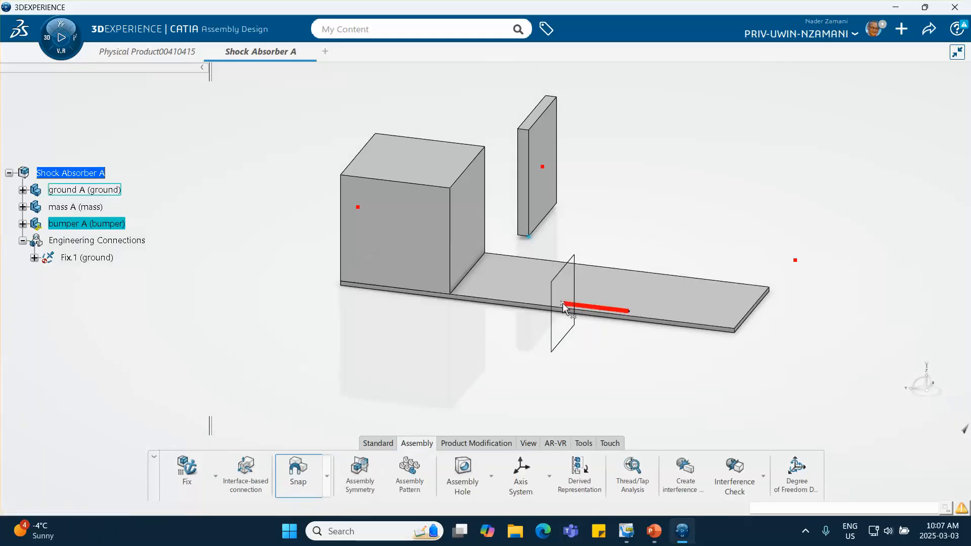
{"action": "mouse_move", "coordinate": [481, 337]}
{"action": "middle_mouse_down"}
{"action": "mouse_move", "coordinate": [373, 318]}
{"action": "mouse_move", "coordinate": [530, 323]}
{"action": "mouse_move", "coordinate": [354, 356]}
{"action": "middle_mouse_up"}
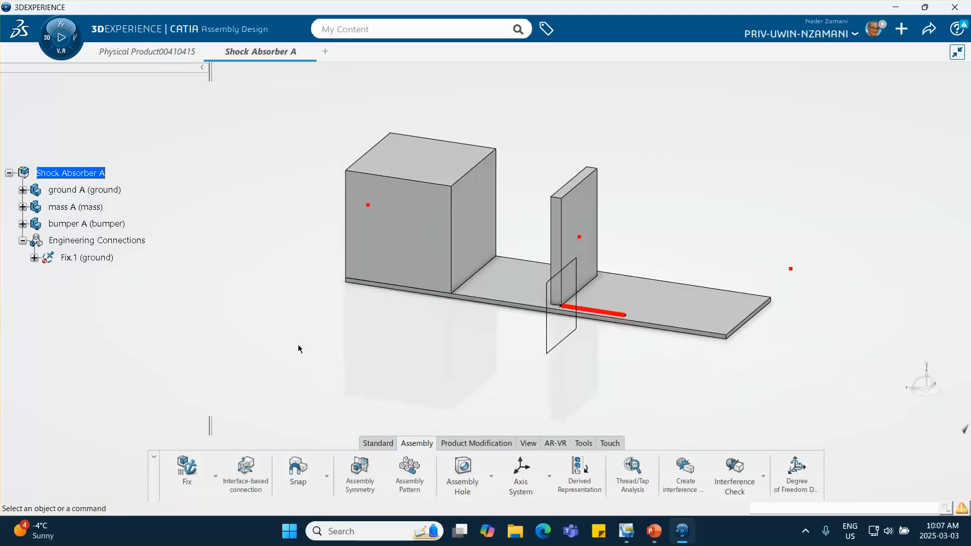
- Start a Prismatic connection using the line, plane and plane-offset template, making the ground's long upper edge coincident with the mass's bottom edge
{"action": "left_click", "coordinate": [215, 476]}
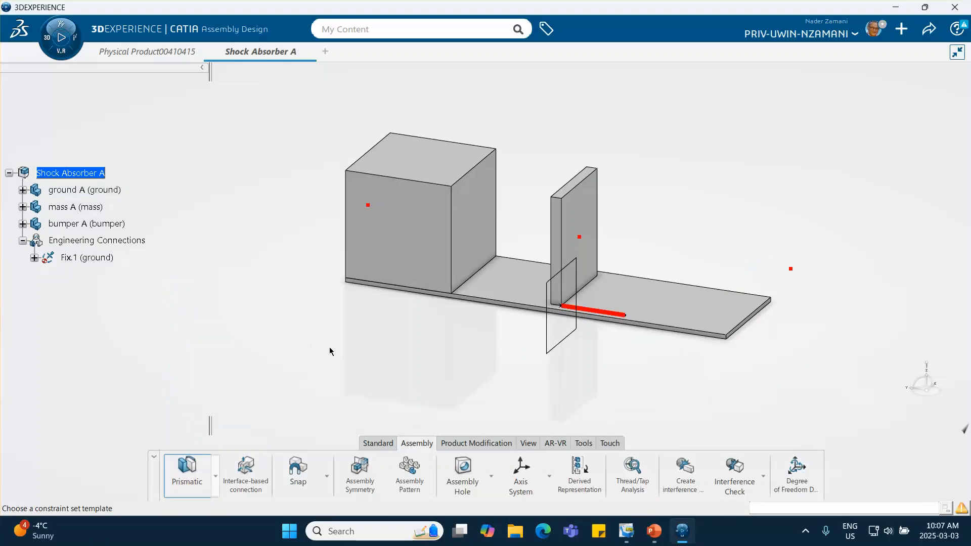
{"action": "middle_click_drag", "start_coordinate": [329, 346], "coordinate": [347, 292]}
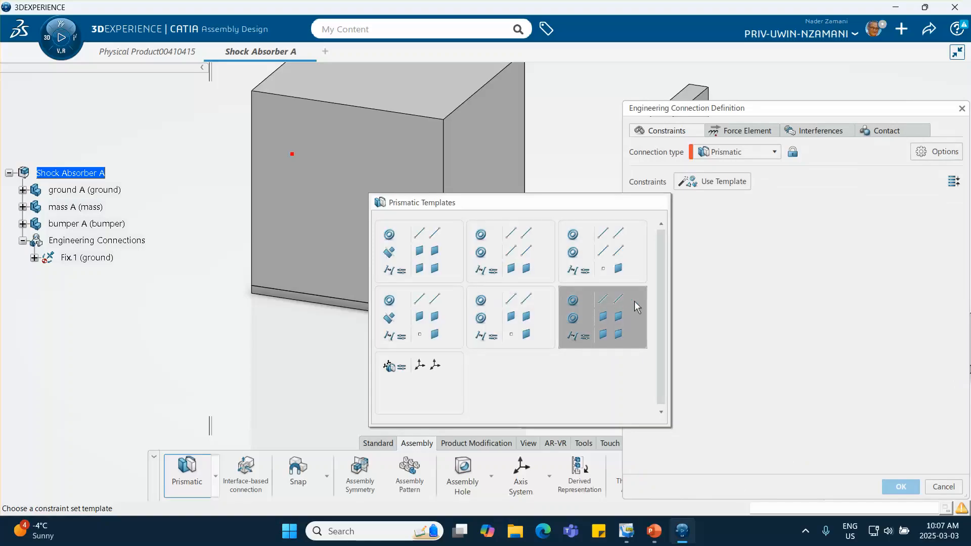
{"action": "left_click", "coordinate": [609, 321]}
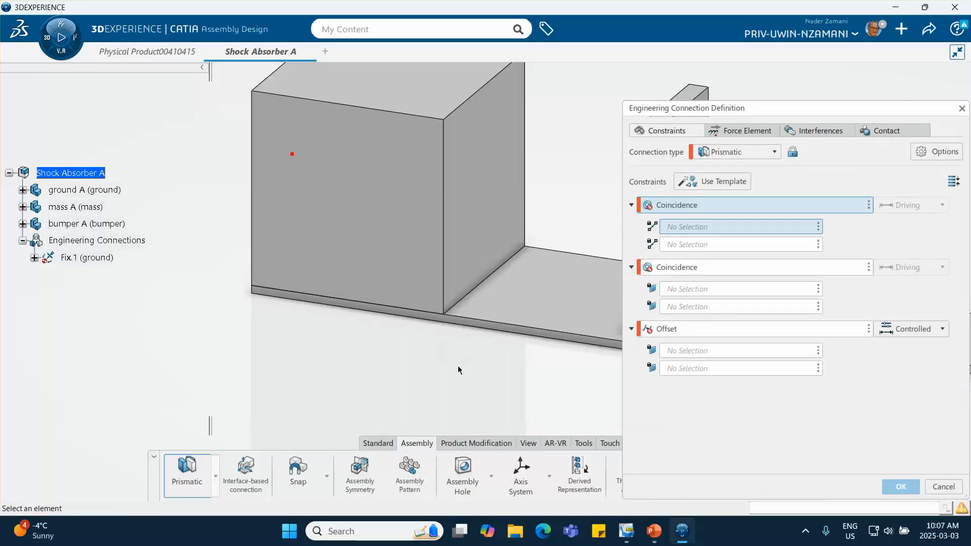
{"action": "left_click", "coordinate": [359, 306]}
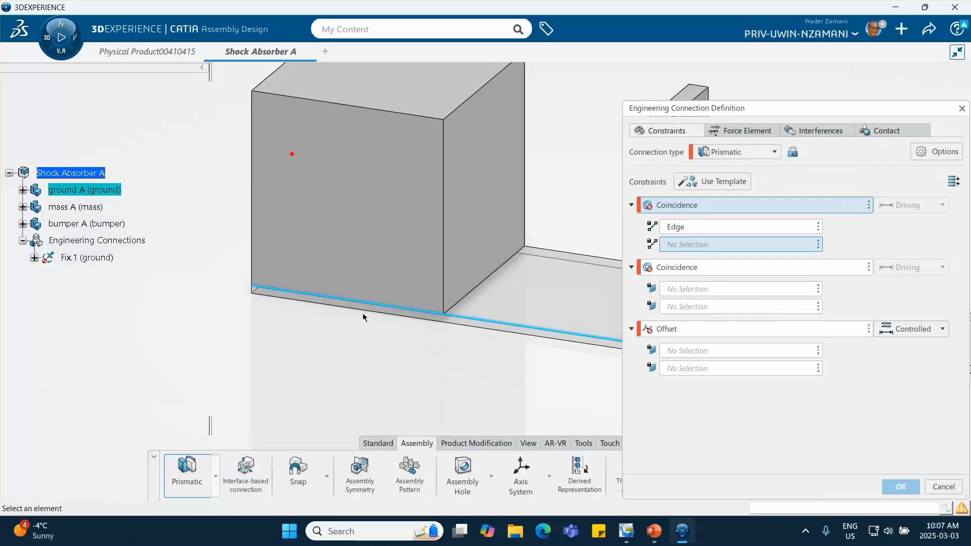
{"action": "left_click", "coordinate": [402, 309]}
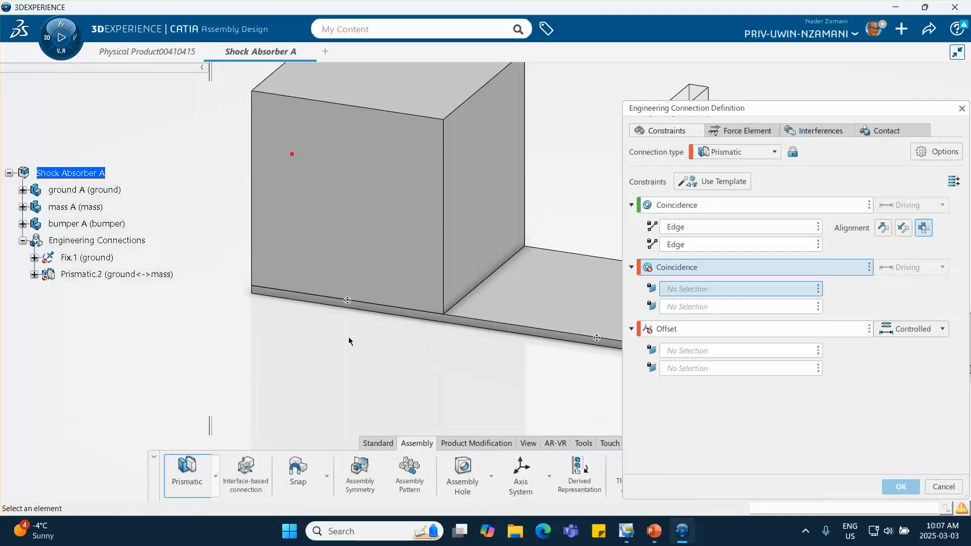
- Make the side faces of the mass and ground coincident, delete the Offset constraint and accept the prismatic connection without a contact specification
{"action": "left_click", "coordinate": [364, 217]}
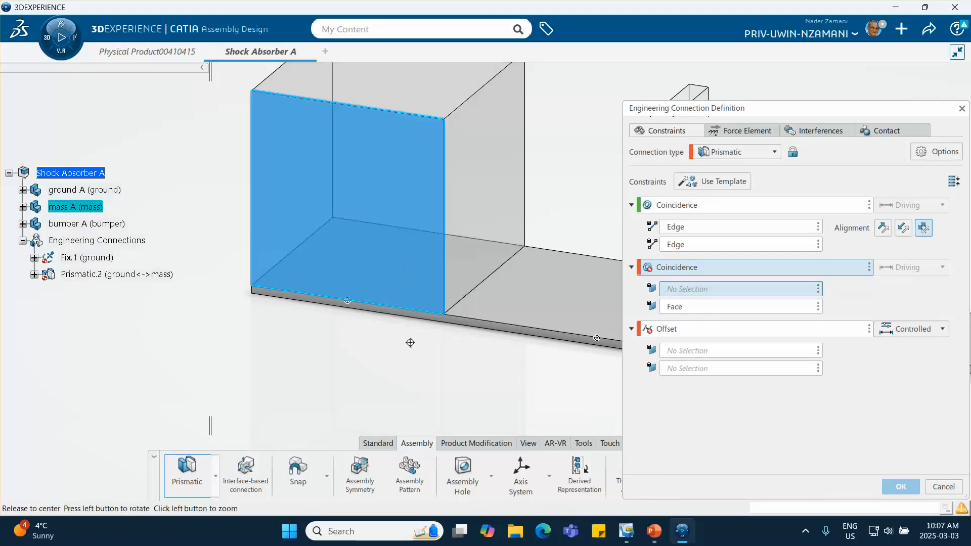
{"action": "middle_click_drag", "start_coordinate": [410, 340], "coordinate": [406, 367]}
{"action": "left_click", "coordinate": [403, 371]}
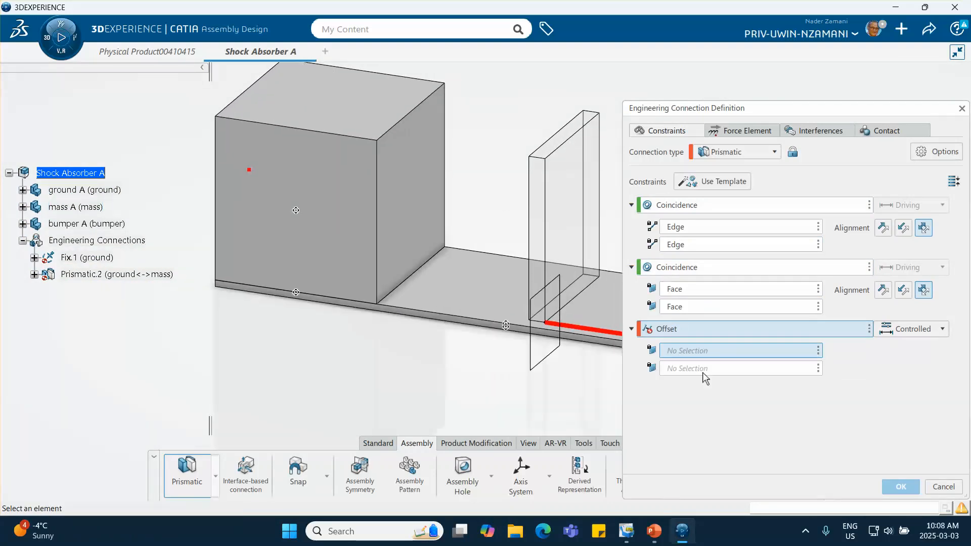
{"action": "left_click", "coordinate": [869, 329]}
{"action": "left_click", "coordinate": [889, 335]}
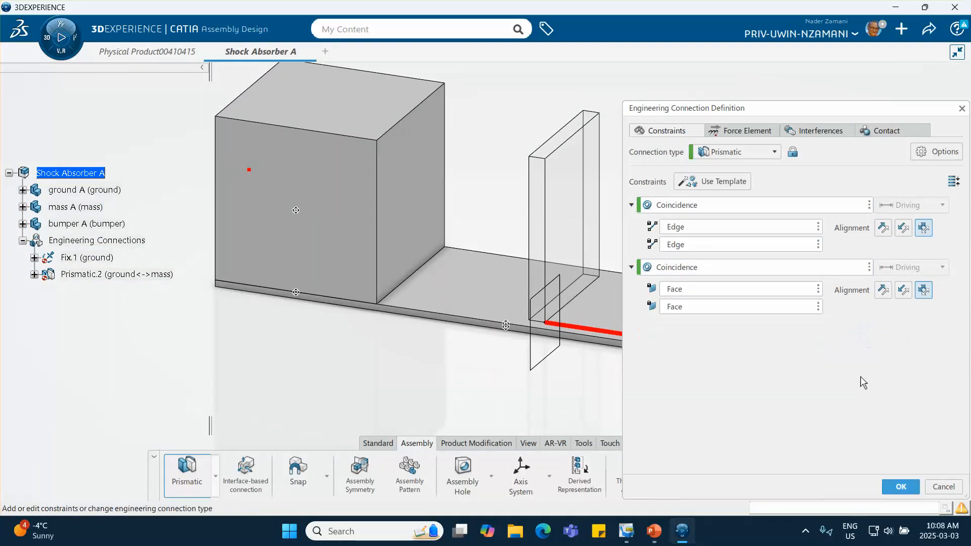
{"action": "left_click", "coordinate": [897, 487]}
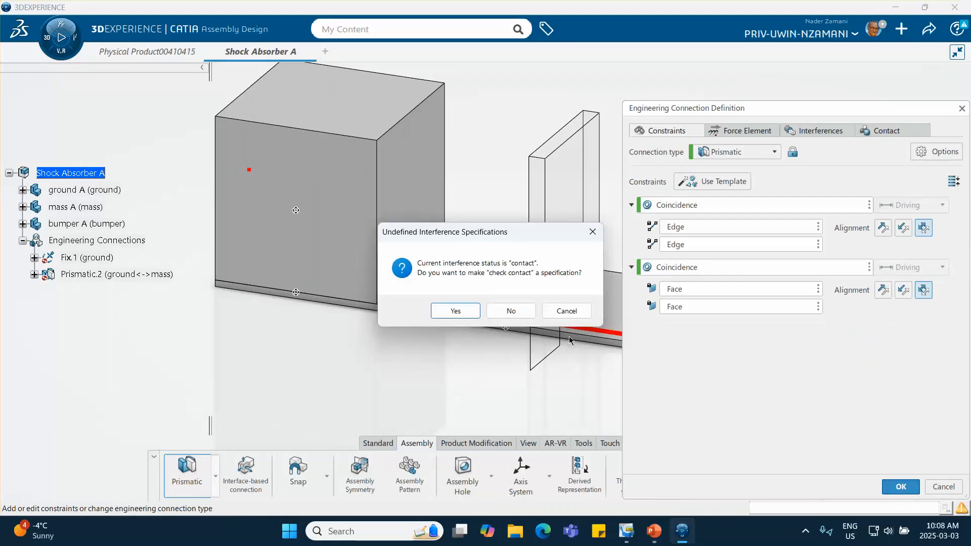
{"action": "left_click", "coordinate": [510, 311]}
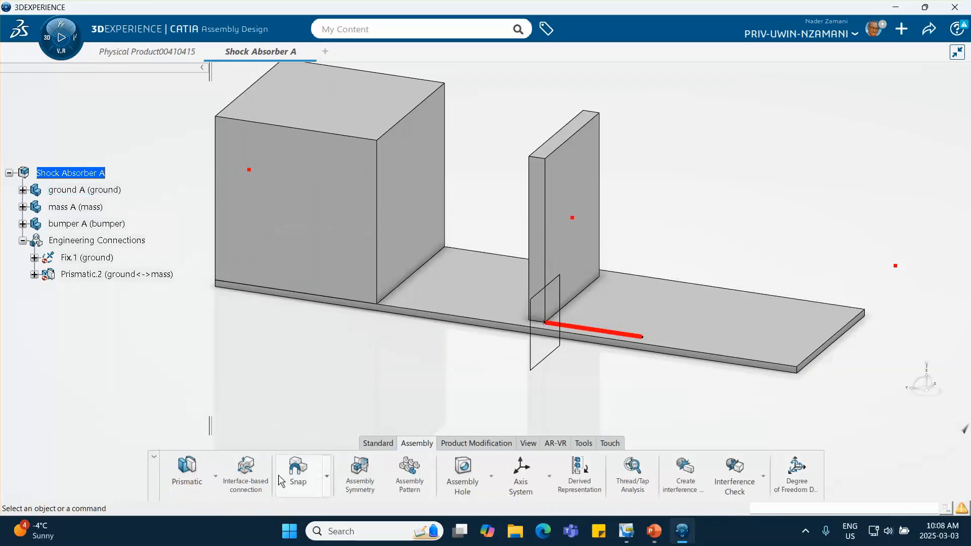
- Start another Prismatic connection from the same template, making the ground's red line coincident with the bumper's short bottom edge
{"action": "left_click", "coordinate": [197, 477]}
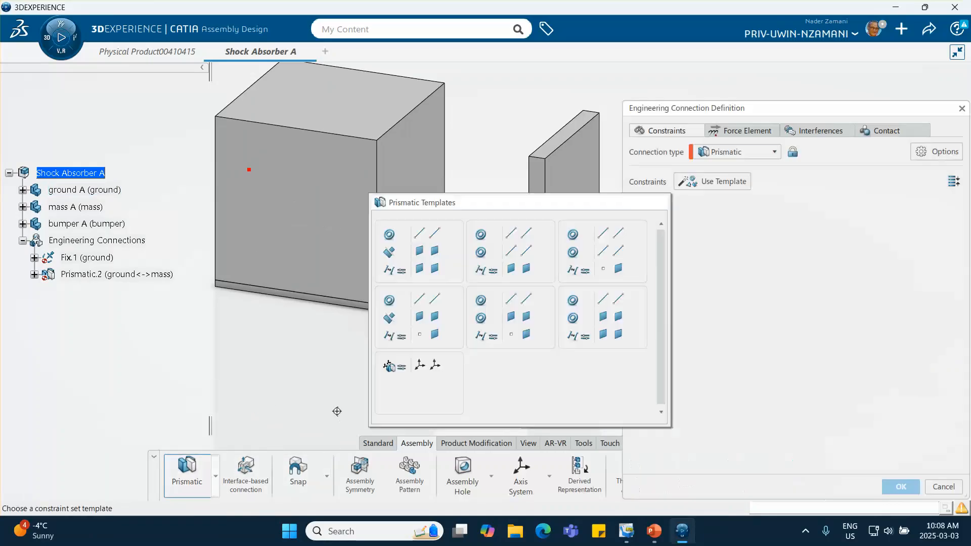
{"action": "middle_click_drag", "start_coordinate": [337, 412], "coordinate": [303, 406]}
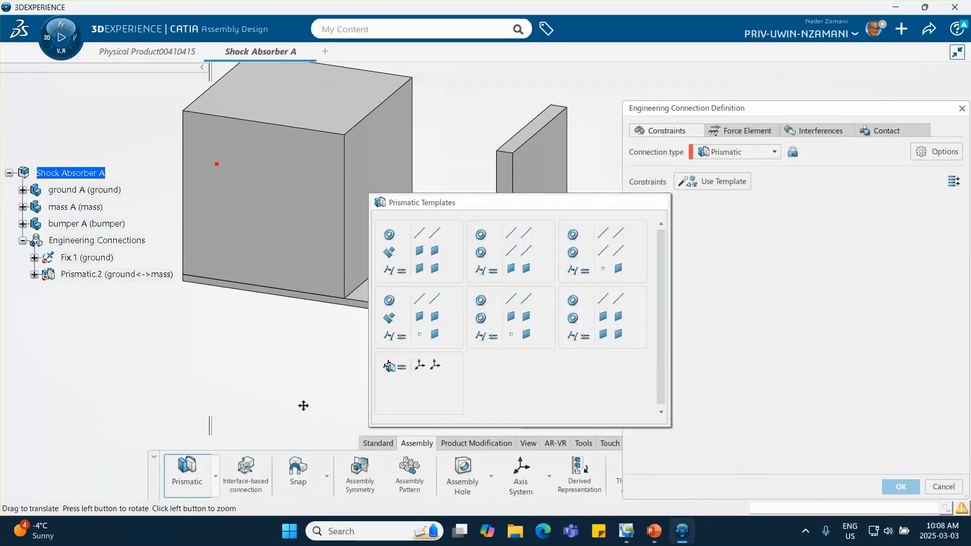
{"action": "left_click", "coordinate": [595, 331]}
{"action": "middle_click_drag", "start_coordinate": [510, 348], "coordinate": [468, 309]}
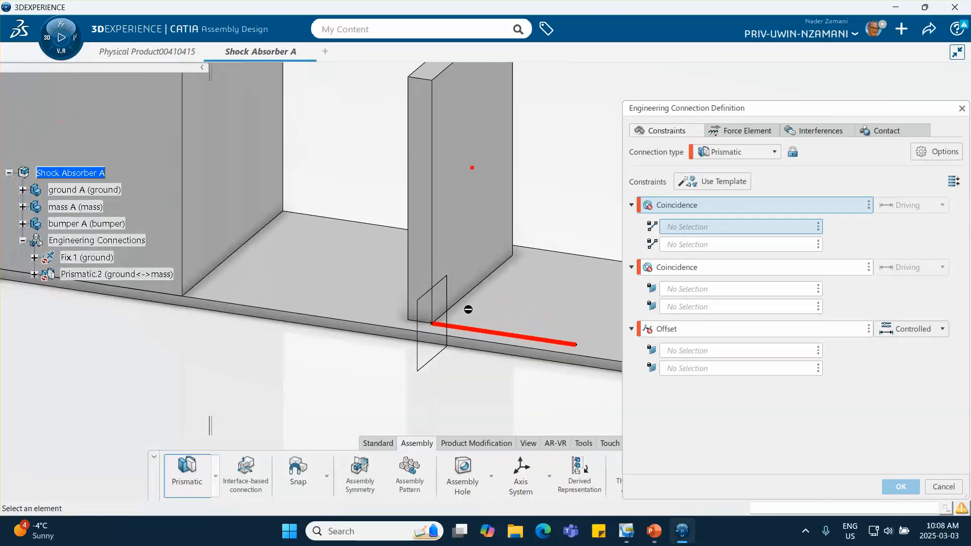
{"action": "left_click", "coordinate": [475, 329]}
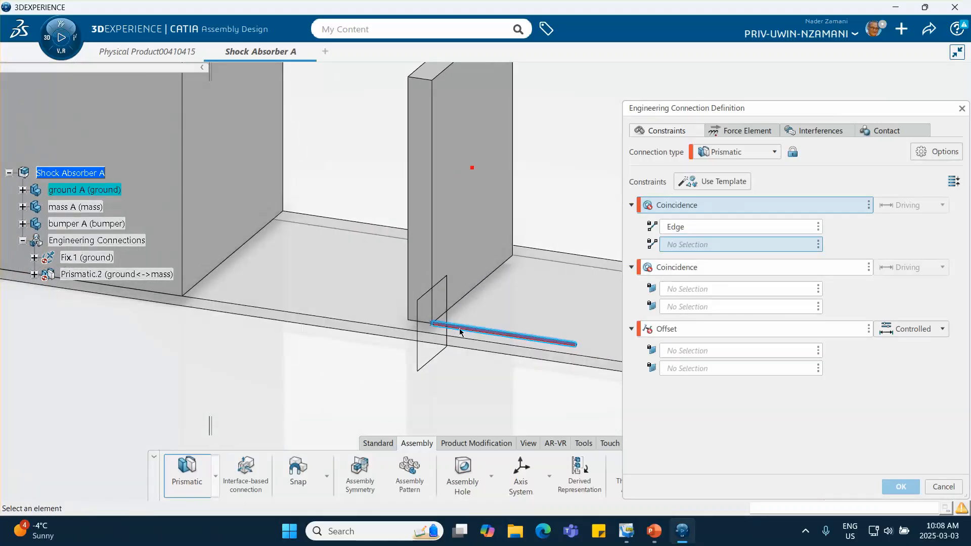
{"action": "left_click", "coordinate": [425, 325]}
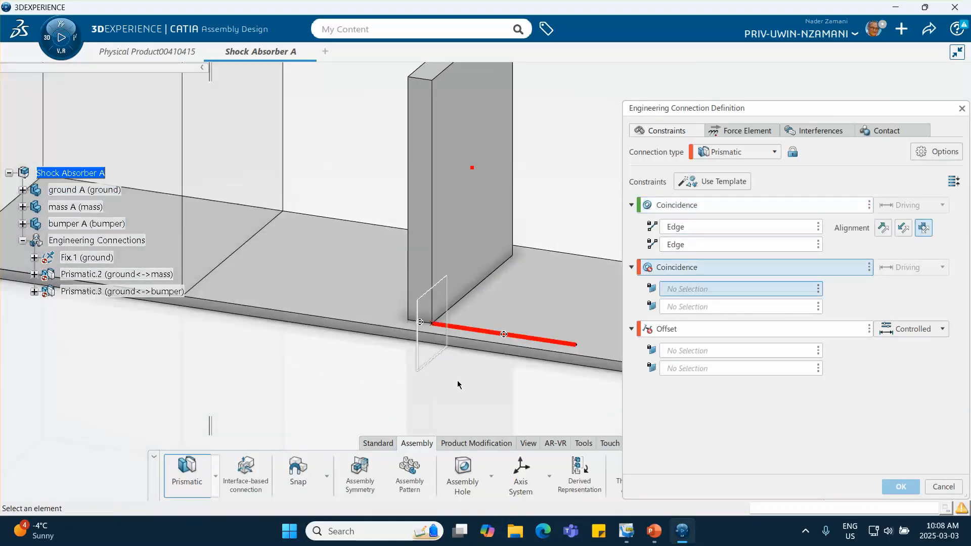
- Make the ground's top face coincident with the bumper's bottom face in the prismatic connection
{"action": "left_click", "coordinate": [531, 306]}
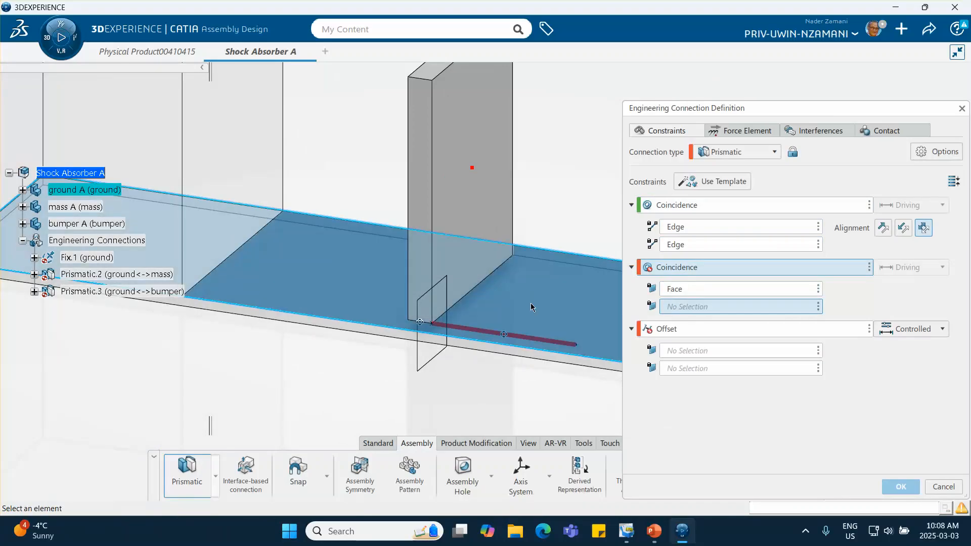
{"action": "right_click", "coordinate": [531, 306]}
{"action": "left_click", "coordinate": [496, 370]}
{"action": "middle_click_drag", "start_coordinate": [499, 378], "coordinate": [488, 223]}
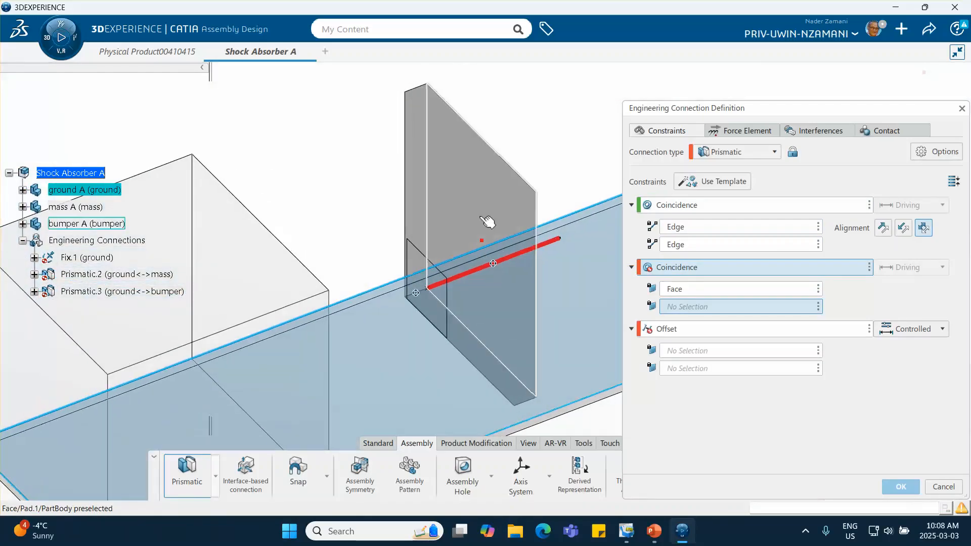
{"action": "left_click", "coordinate": [468, 344]}
{"action": "middle_click_drag", "start_coordinate": [477, 204], "coordinate": [478, 405]}
- Delete the Offset constraint from the ground-bumper prismatic connection and accept it without a contact specification
{"action": "left_click", "coordinate": [869, 329]}
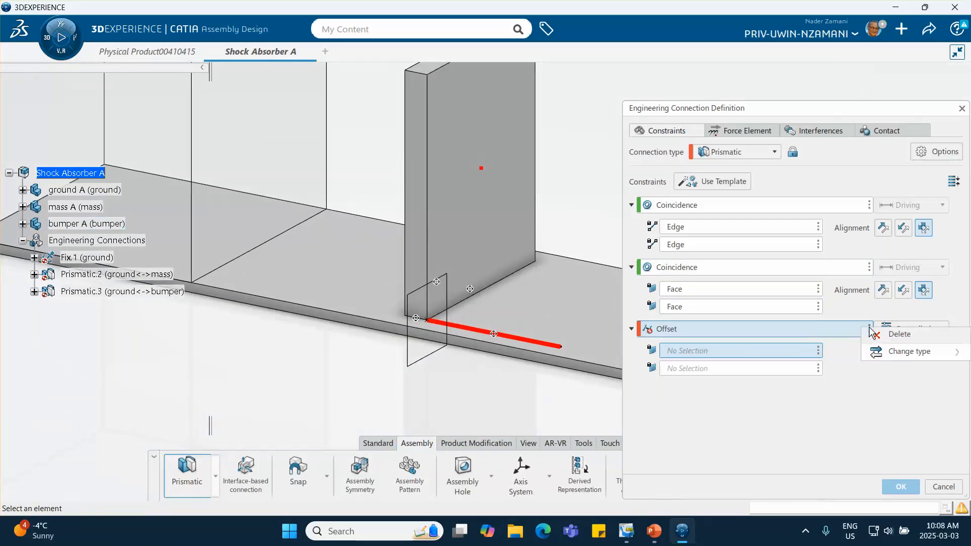
{"action": "left_click", "coordinate": [898, 334]}
{"action": "middle_click_drag", "start_coordinate": [386, 259], "coordinate": [346, 299]}
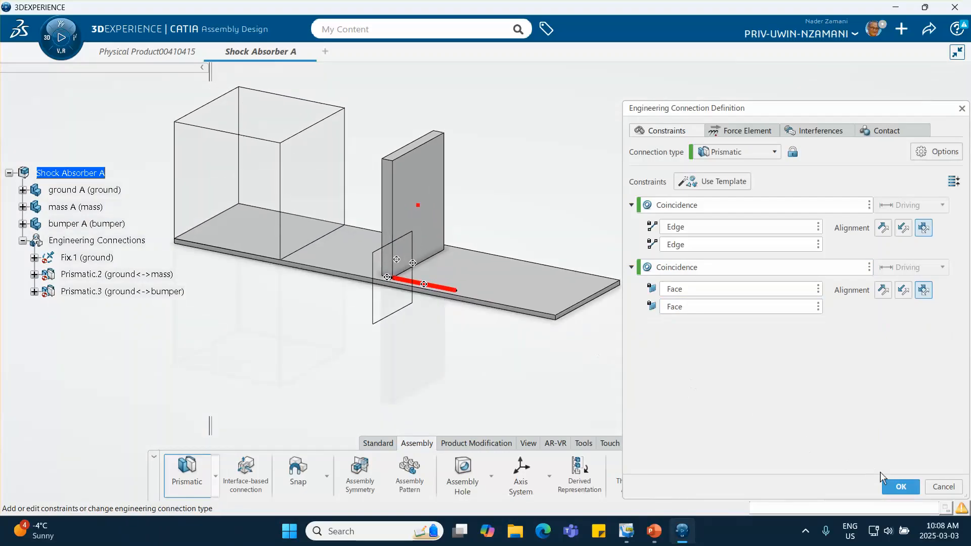
{"action": "left_click", "coordinate": [894, 485]}
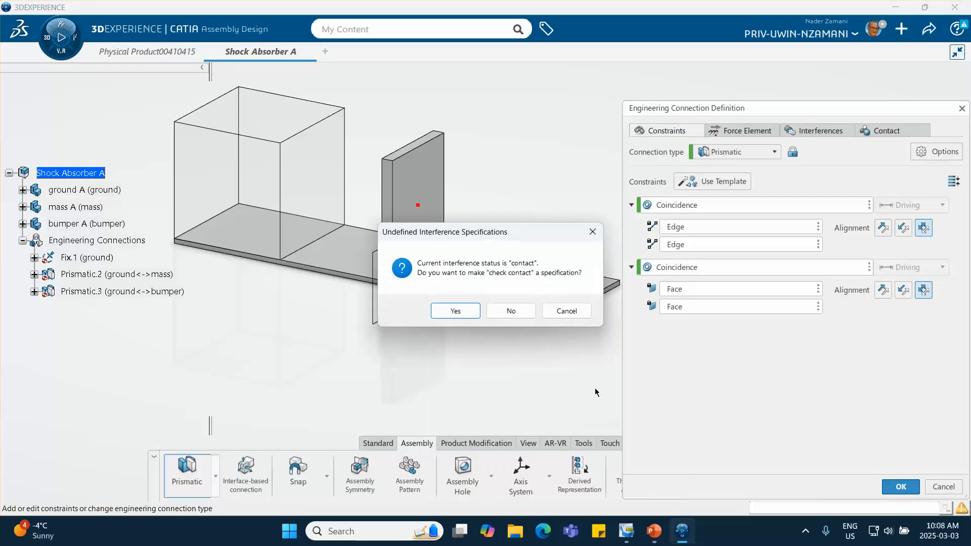
{"action": "left_click", "coordinate": [511, 311]}
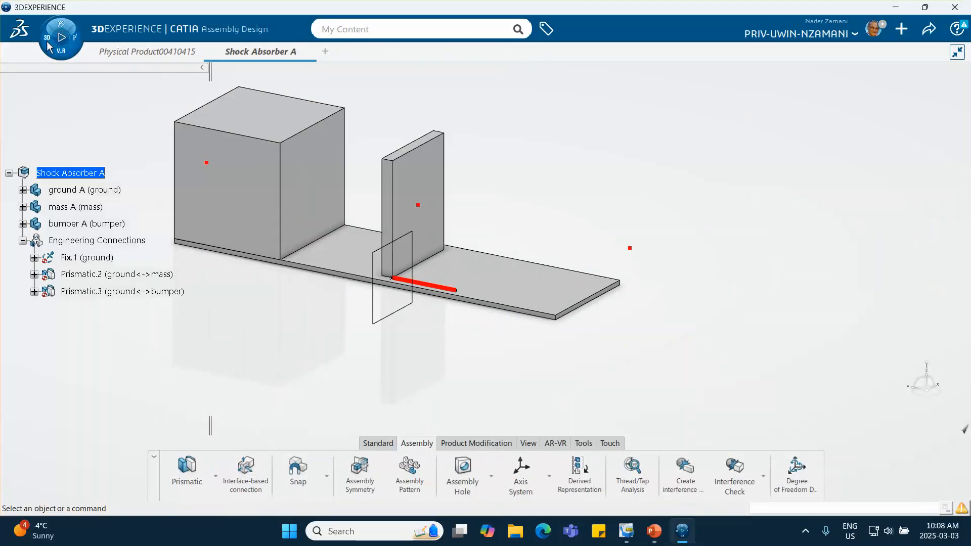
- Switch from Assembly Design to the Mechanical Systems Design app for the Shock Absorber assembly
{"action": "left_click", "coordinate": [49, 47]}
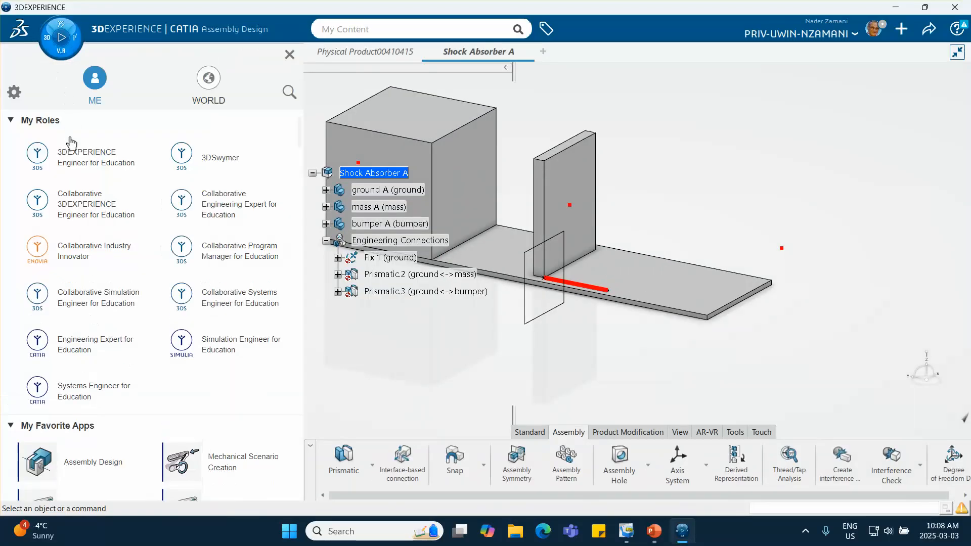
{"action": "scroll", "coordinate": [83, 281], "scroll_direction": "down", "scroll_amount": 3}
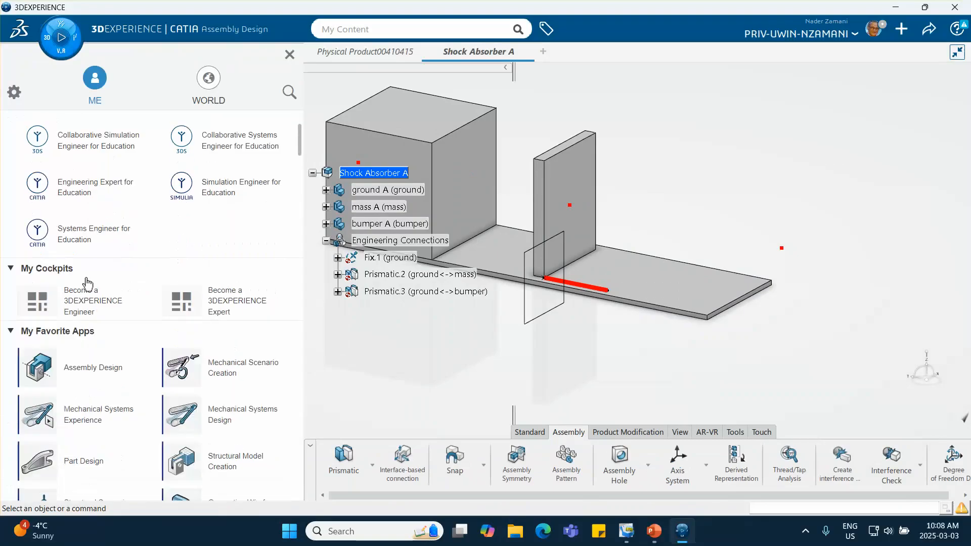
{"action": "left_click", "coordinate": [242, 420]}
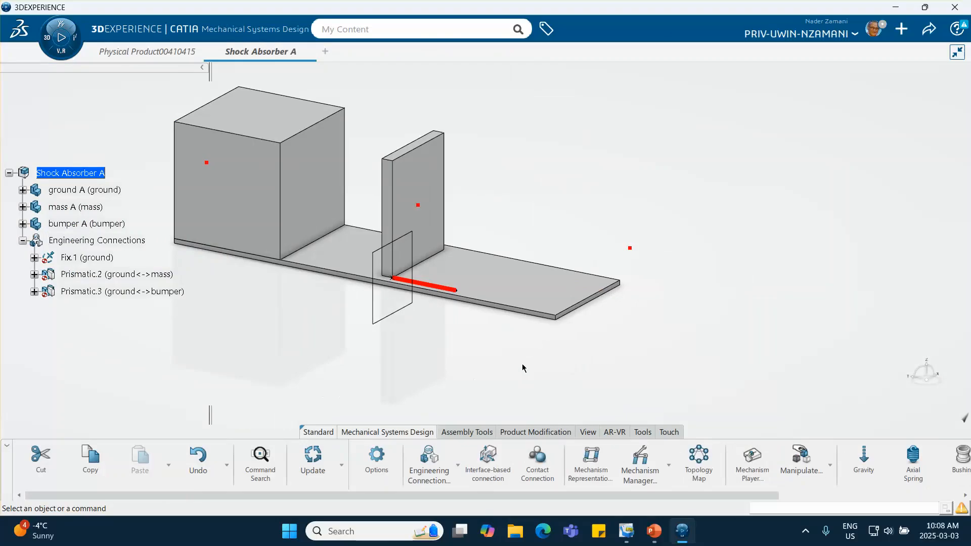
{"action": "middle_click_drag", "start_coordinate": [522, 363], "coordinate": [631, 392]}
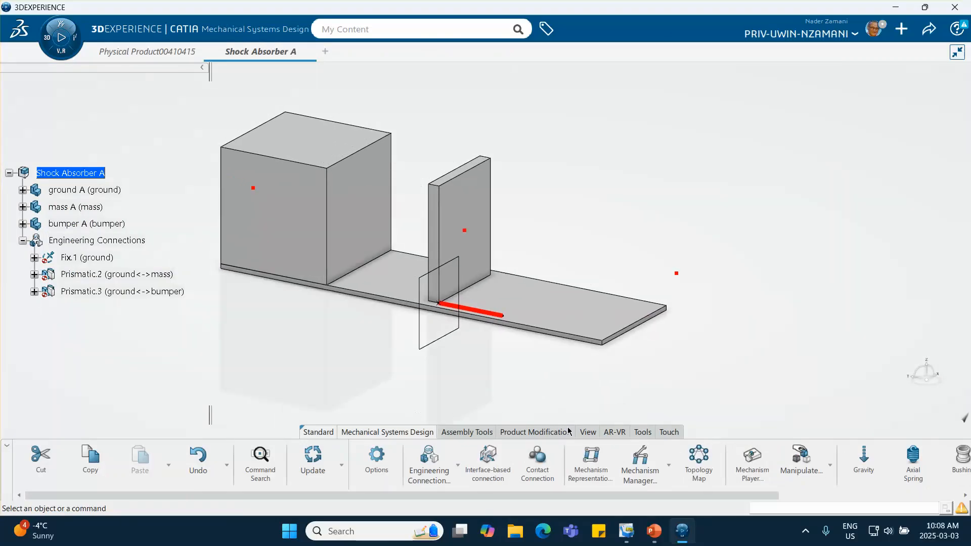
- Declare a weight on the ground part through Weight Definition, filling its inertia values from the part's geometry
{"action": "scroll", "coordinate": [747, 459], "scroll_direction": "down", "scroll_amount": 5}
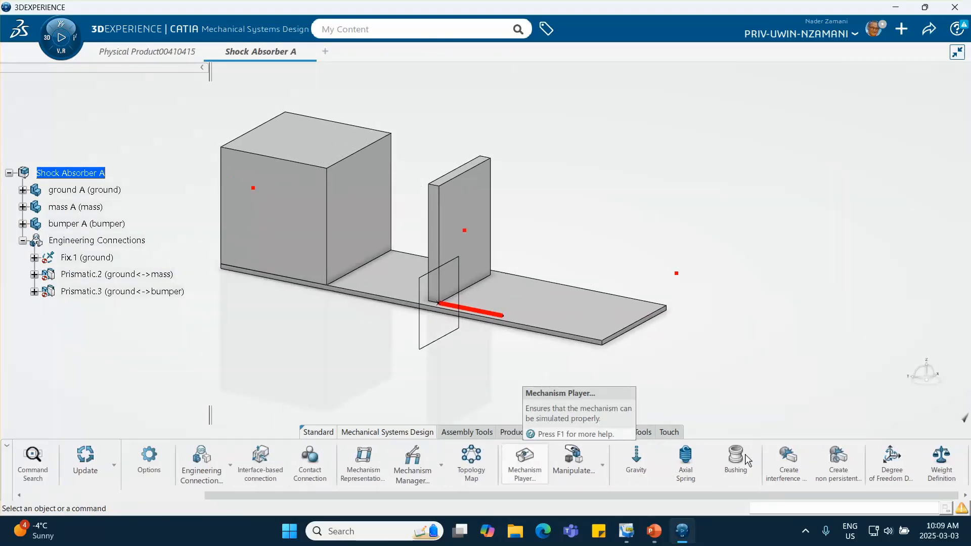
{"action": "left_click", "coordinate": [941, 460]}
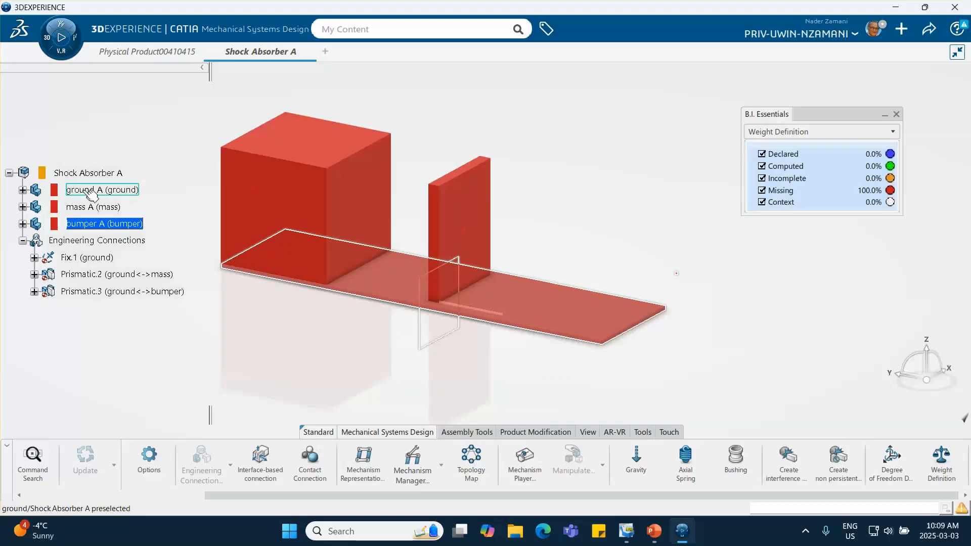
{"action": "left_click", "coordinate": [895, 115]}
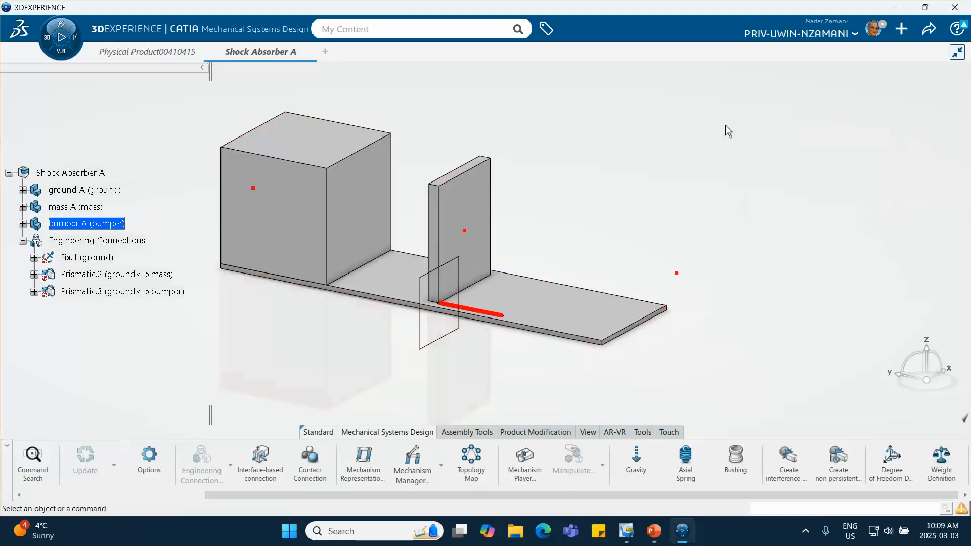
{"action": "left_click", "coordinate": [939, 463]}
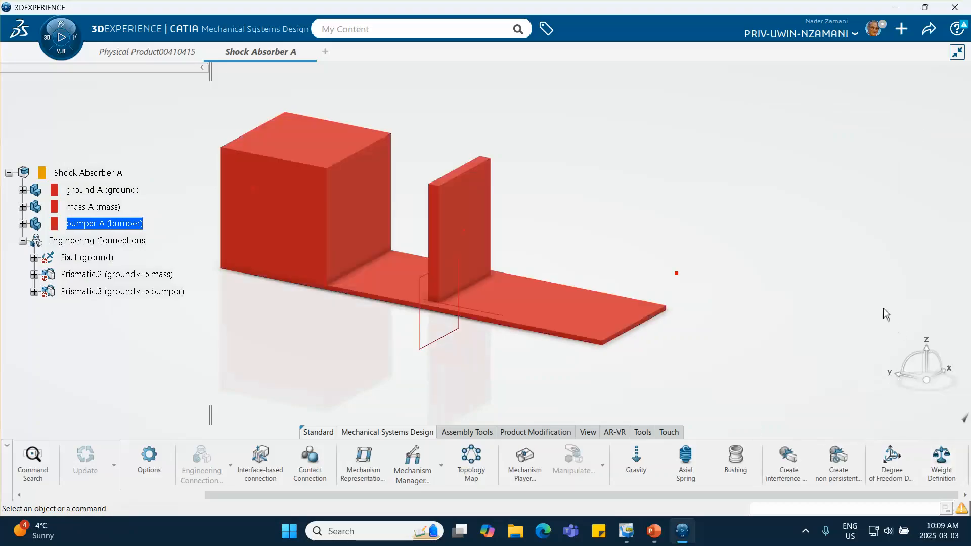
{"action": "left_click", "coordinate": [122, 195]}
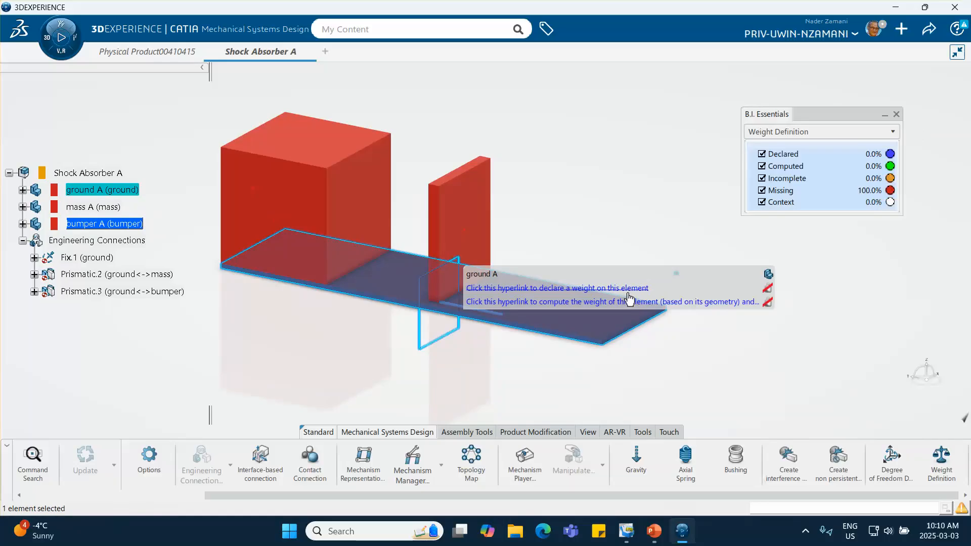
{"action": "left_click", "coordinate": [633, 290]}
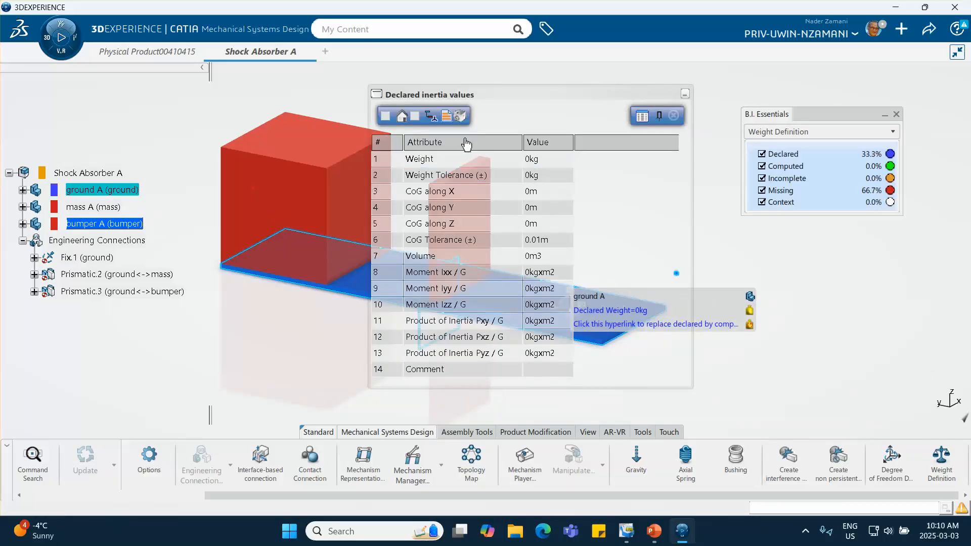
{"action": "left_click_drag", "start_coordinate": [527, 95], "coordinate": [686, 95]}
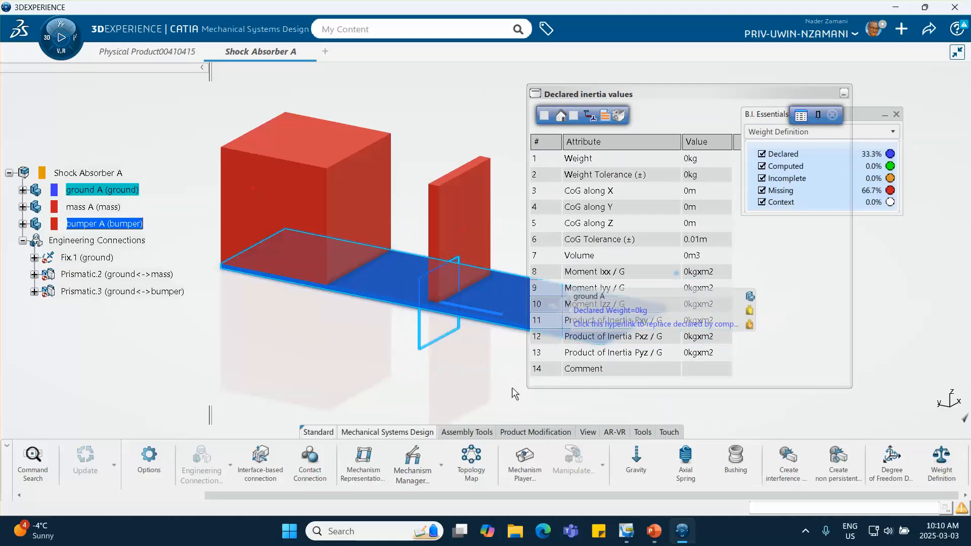
{"action": "left_click", "coordinate": [543, 117]}
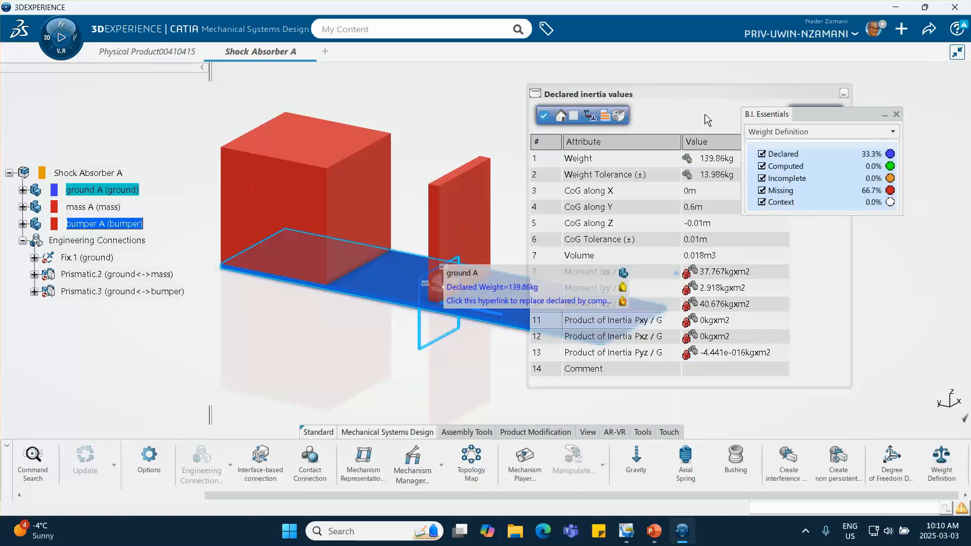
{"action": "left_click_drag", "start_coordinate": [774, 92], "coordinate": [615, 79]}
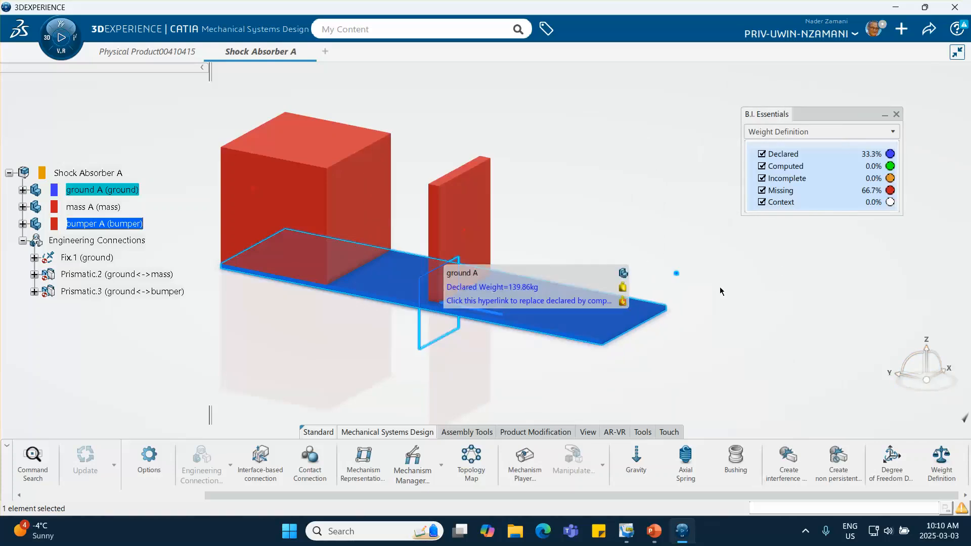
- Declare a weight on the mass part, filling its inertia values from the part's geometry
{"action": "left_click", "coordinate": [118, 208]}
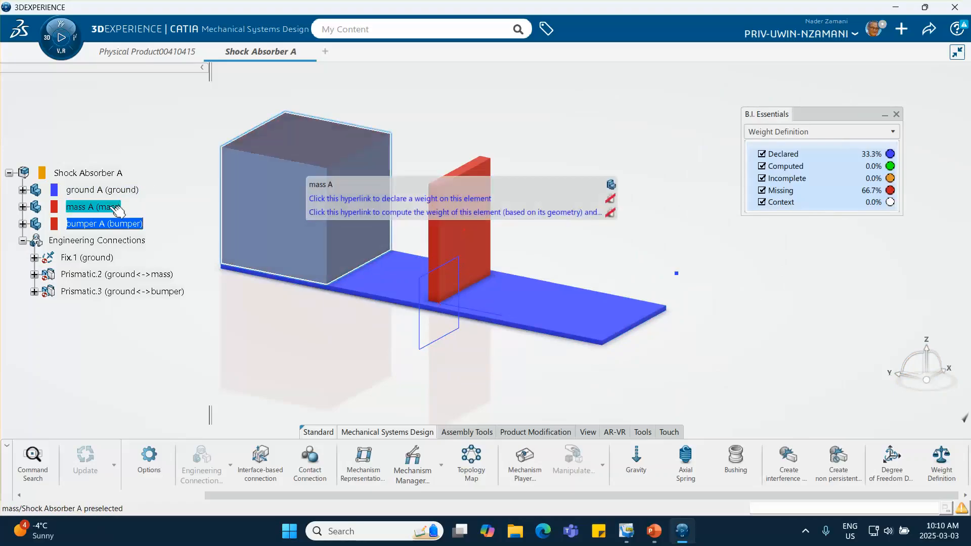
{"action": "left_click", "coordinate": [377, 201]}
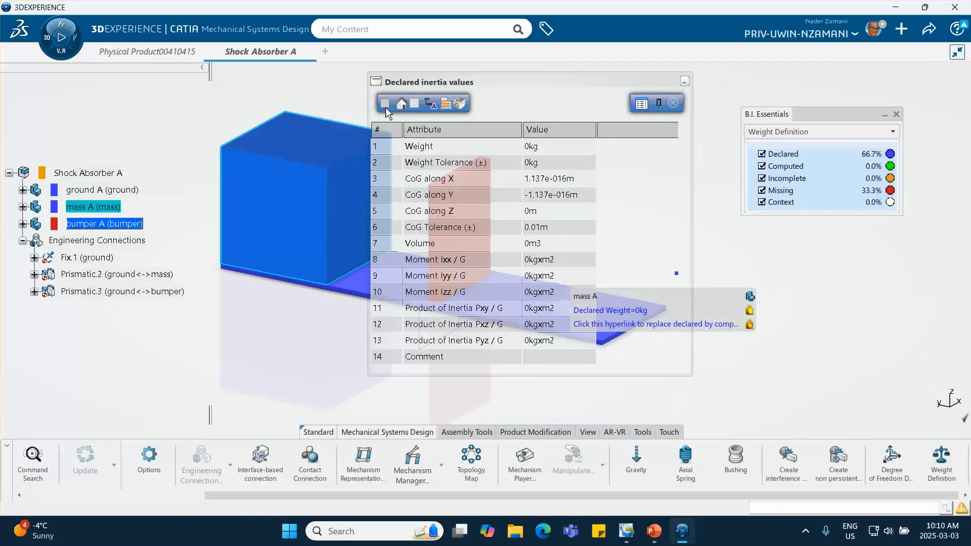
{"action": "left_click", "coordinate": [385, 104]}
{"action": "left_click", "coordinate": [581, 148]}
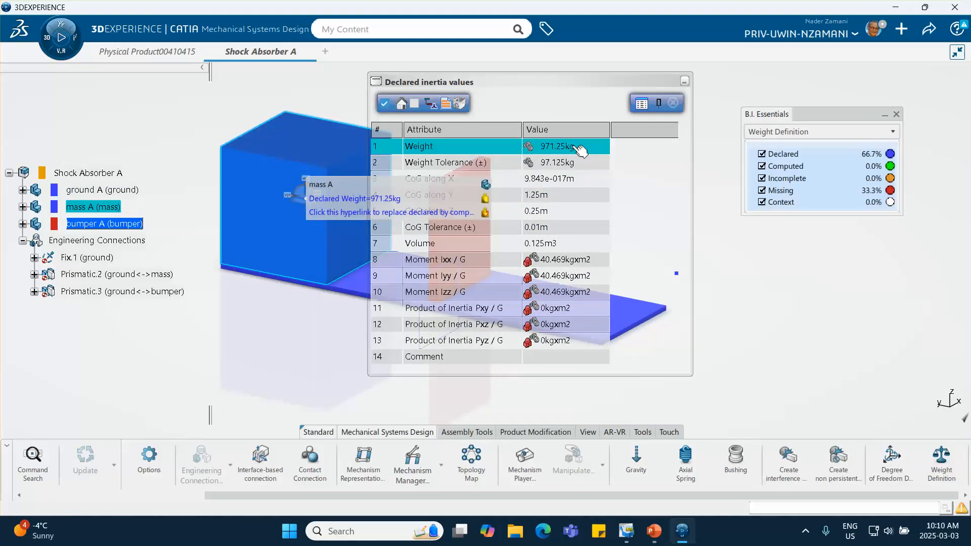
- Set the mass part's declared weight to 2000 kg and close its inertia values
{"action": "left_click_drag", "start_coordinate": [550, 79], "coordinate": [644, 92]}
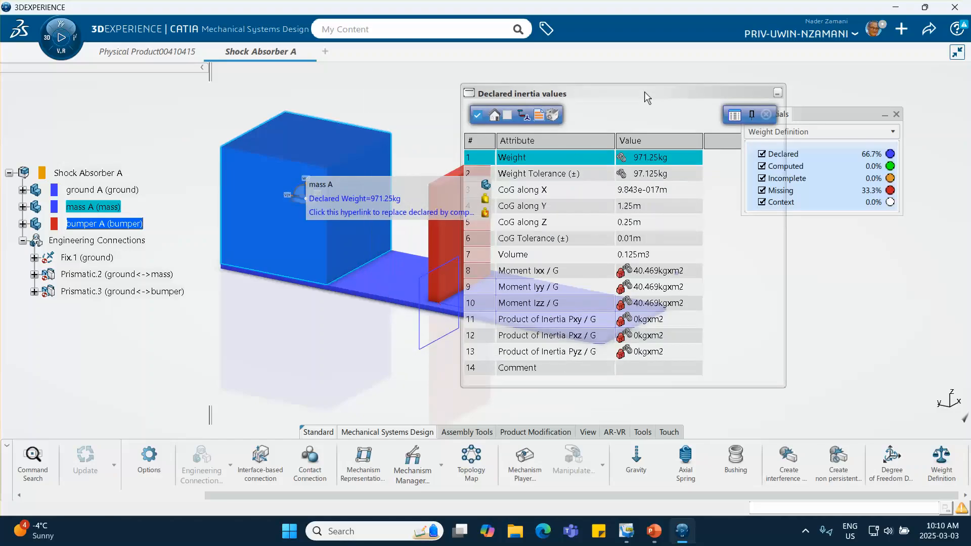
{"action": "double_click", "coordinate": [651, 157]}
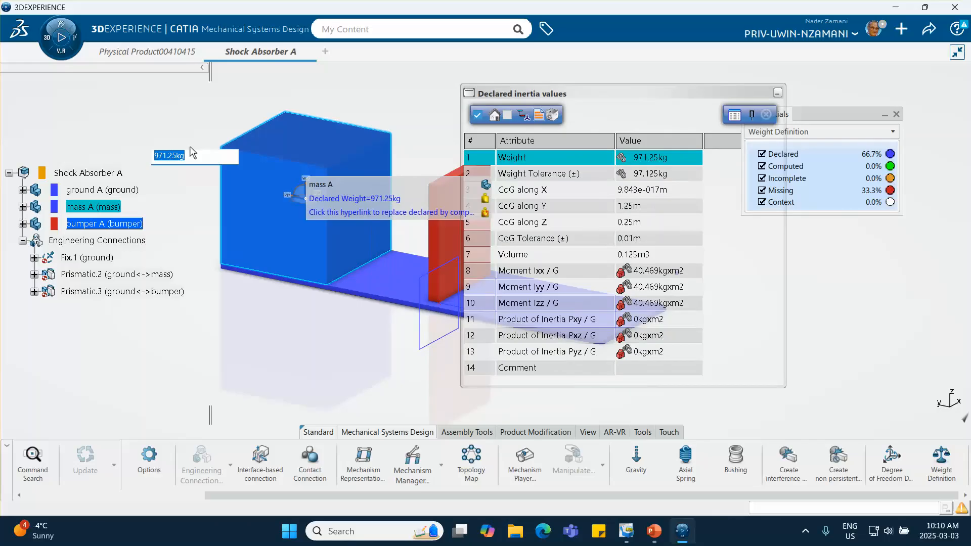
{"action": "left_click_drag", "start_coordinate": [208, 71], "coordinate": [151, 71]}
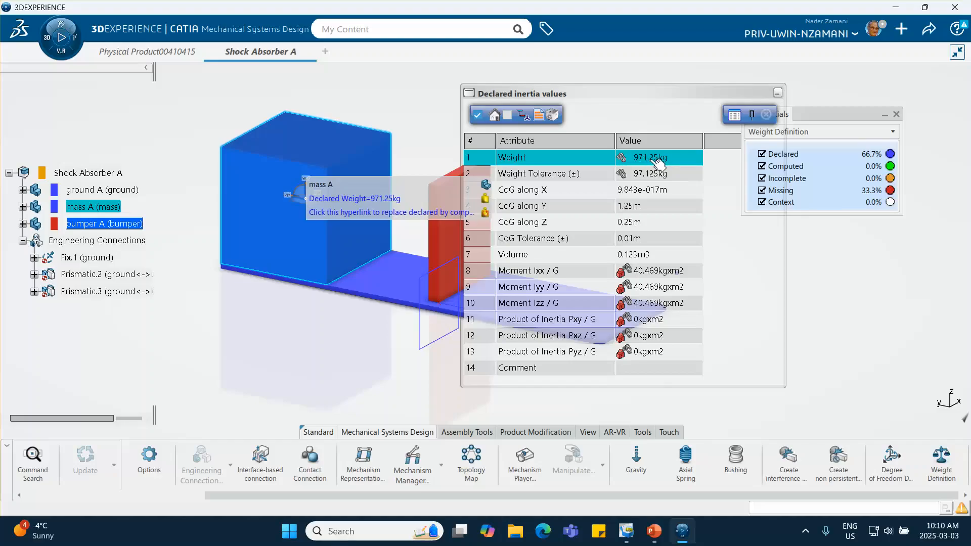
{"action": "left_click_drag", "start_coordinate": [653, 90], "coordinate": [726, 95]}
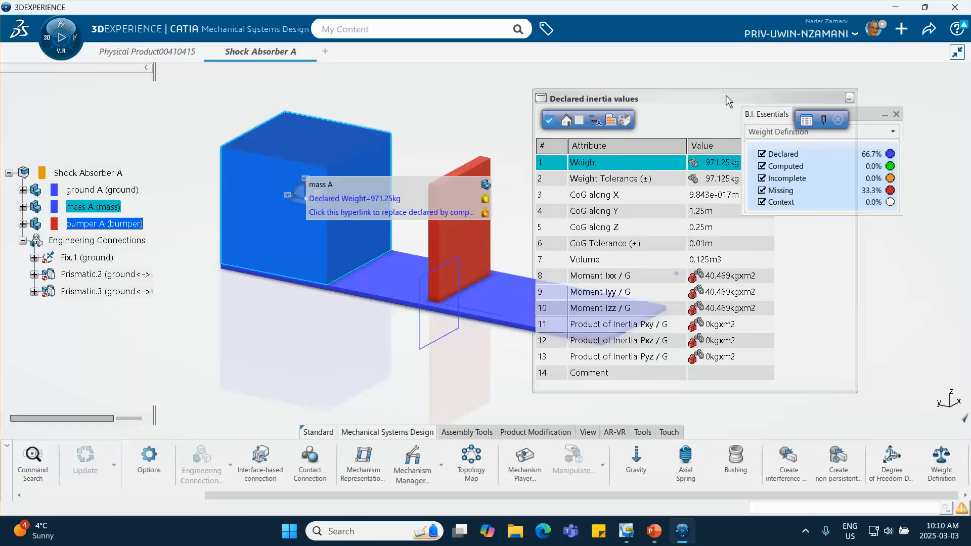
{"action": "double_click", "coordinate": [722, 162]}
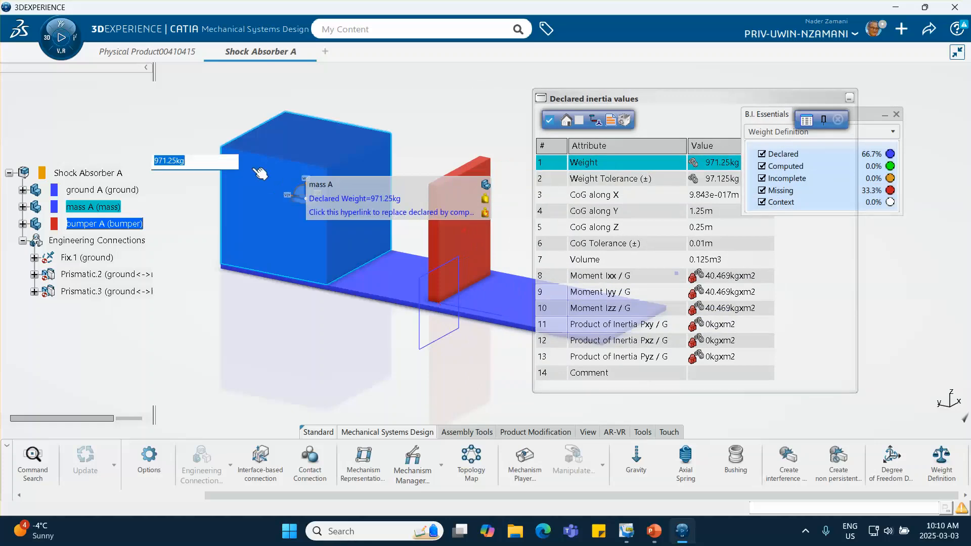
{"action": "type", "text": "2000"}
{"action": "key", "text": "Return"}
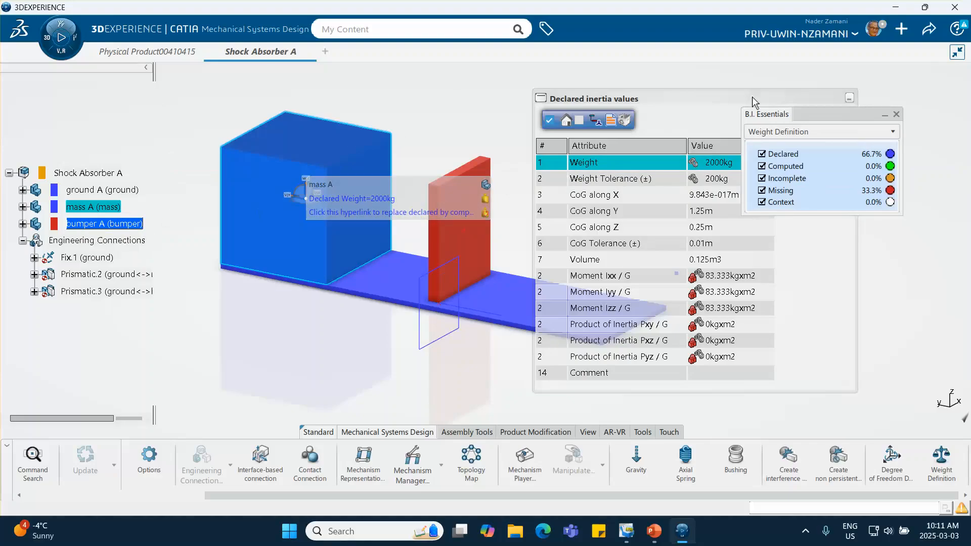
{"action": "left_click_drag", "start_coordinate": [827, 116], "coordinate": [889, 151]}
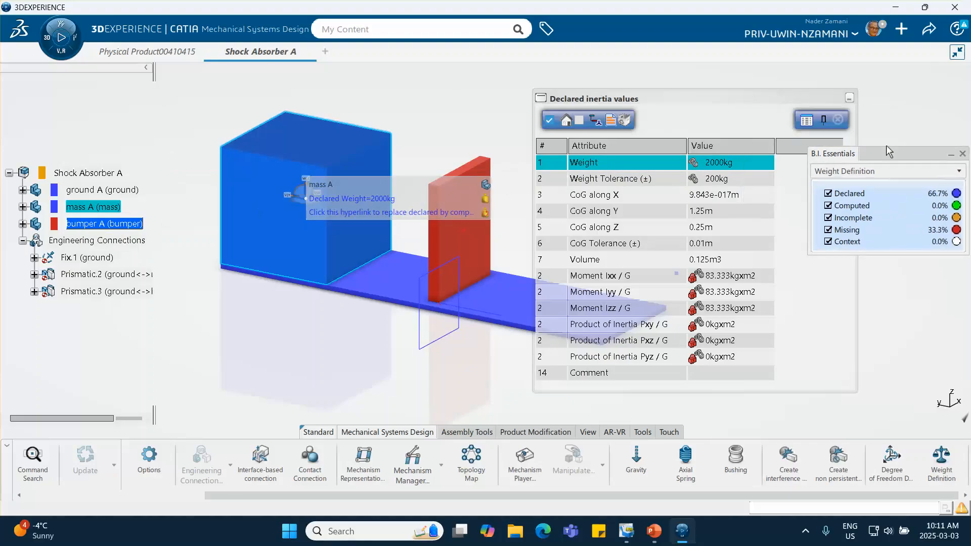
{"action": "left_click", "coordinate": [837, 120]}
- Declare a weight on the bumper part, filling its inertia values from the part's geometry
{"action": "left_click", "coordinate": [121, 223]}
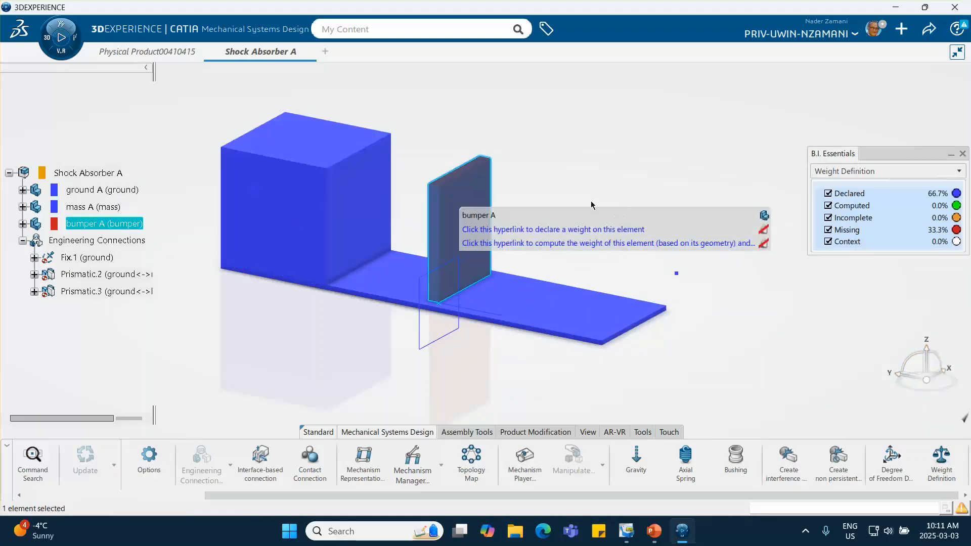
{"action": "left_click", "coordinate": [602, 234]}
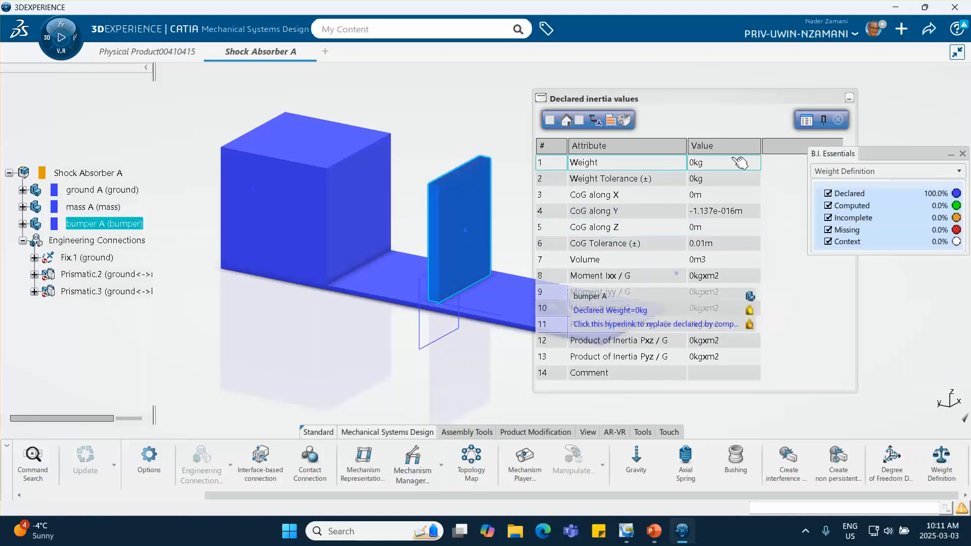
{"action": "left_click", "coordinate": [550, 120]}
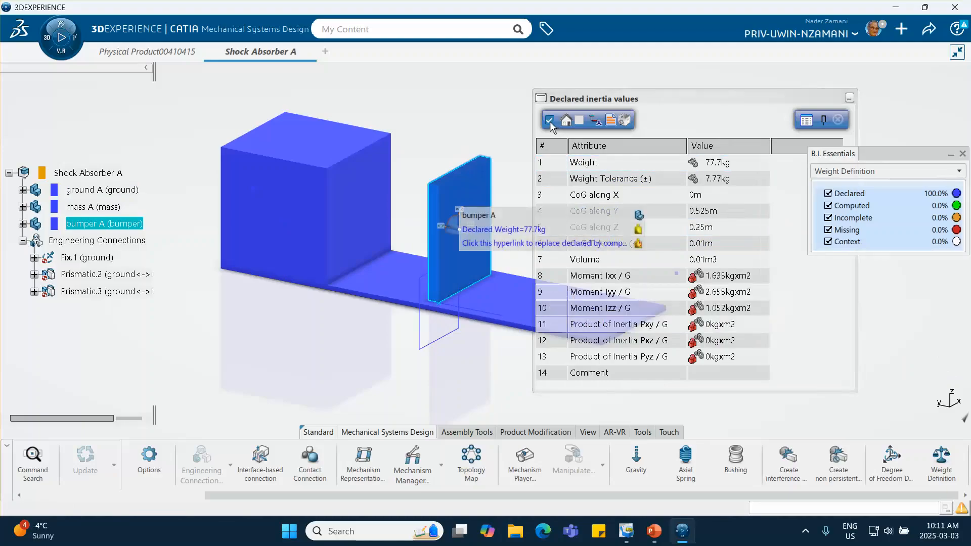
- Set the bumper's declared weight to 1 kg and exit Weight Definition
{"action": "left_click", "coordinate": [716, 164]}
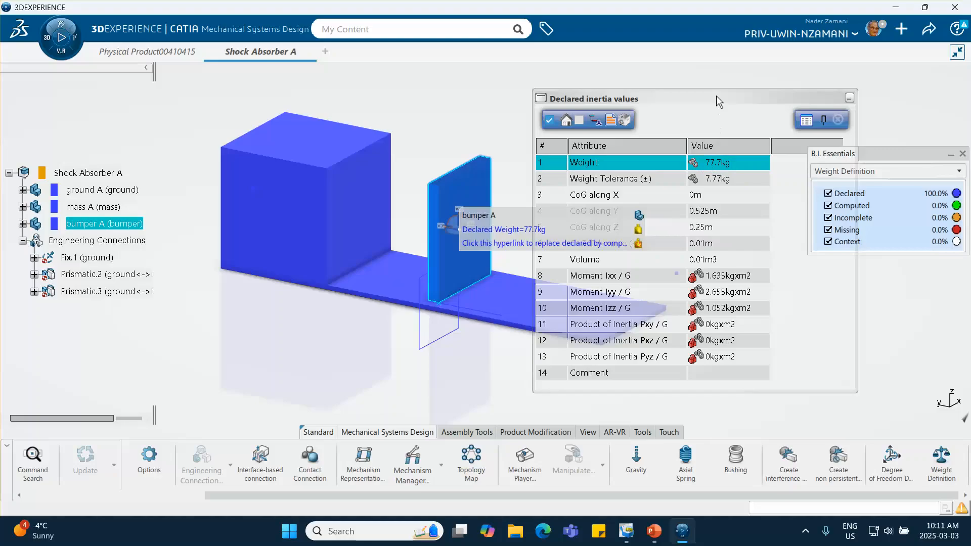
{"action": "left_click_drag", "start_coordinate": [716, 96], "coordinate": [751, 93]}
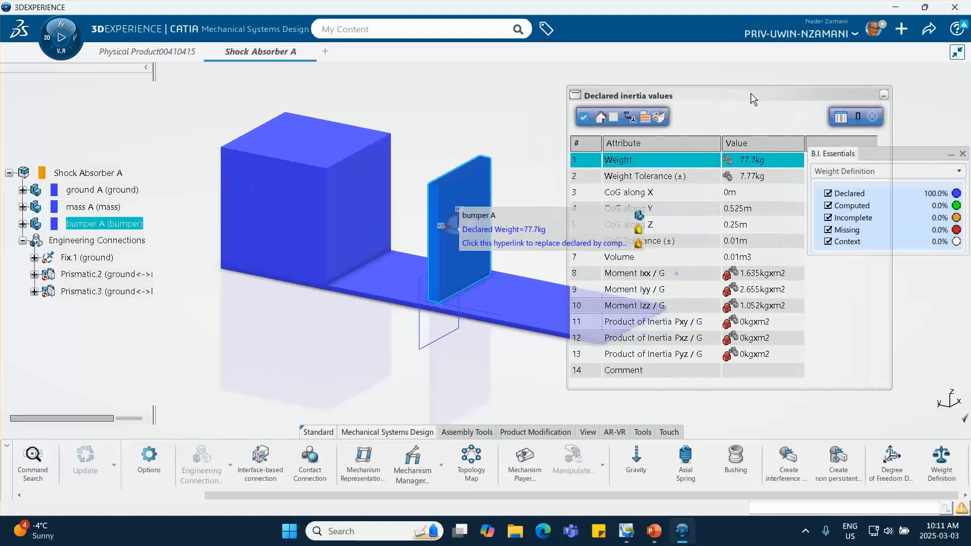
{"action": "double_click", "coordinate": [756, 161]}
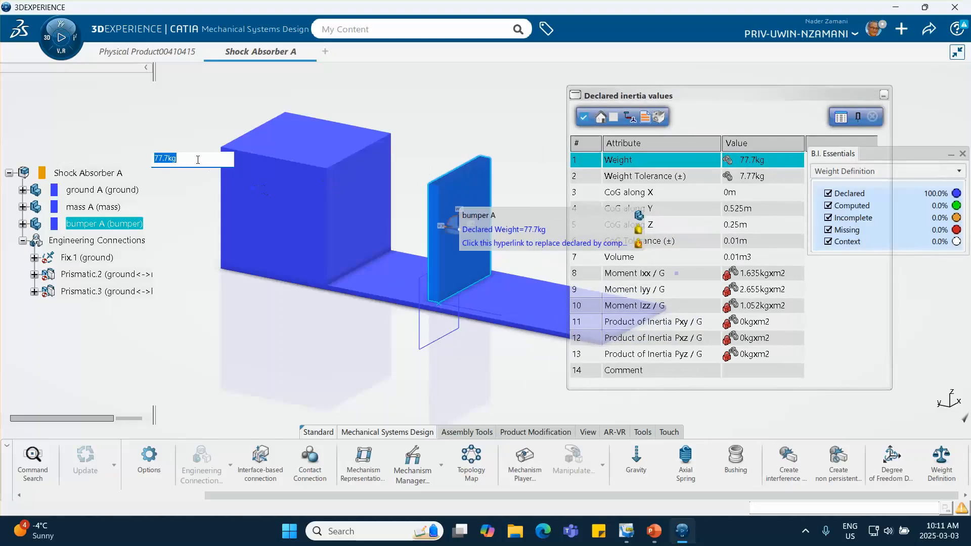
{"action": "type", "text": "1"}
{"action": "key", "text": "Return"}
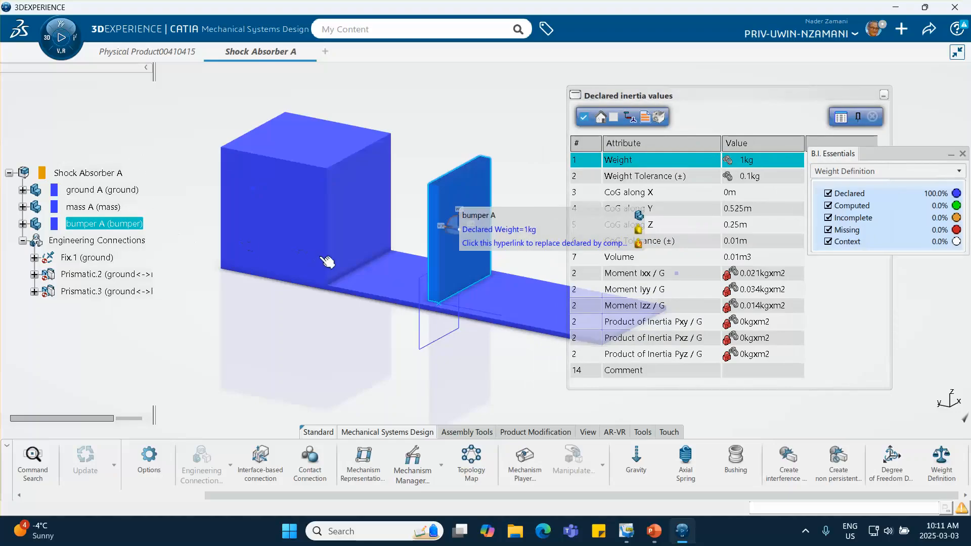
{"action": "left_click", "coordinate": [871, 118]}
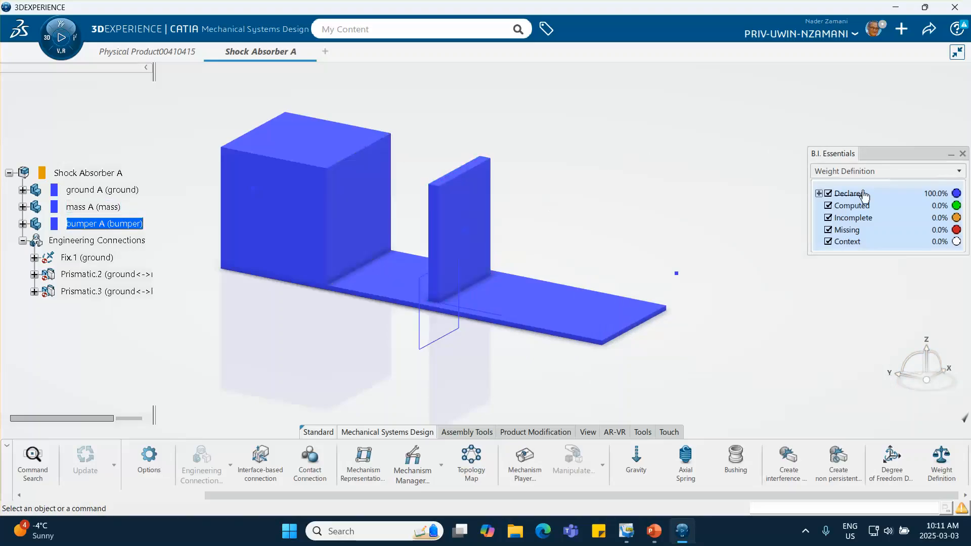
{"action": "left_click_drag", "start_coordinate": [890, 154], "coordinate": [775, 138]}
{"action": "left_click", "coordinate": [848, 136]}
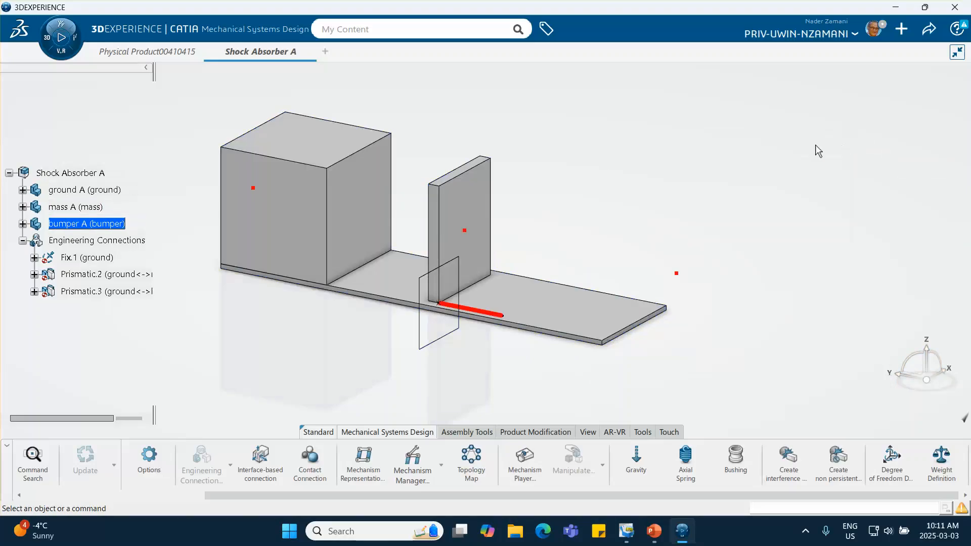
- Start an Axial Spring supported by the ground's red point beyond the plate's end and the red point on the bumper
{"action": "middle_click_drag", "start_coordinate": [661, 168], "coordinate": [706, 171]}
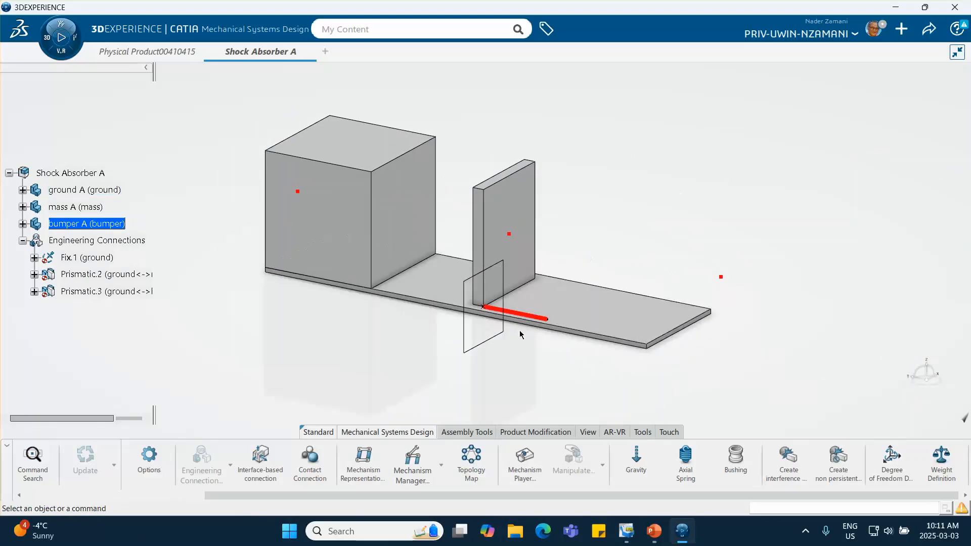
{"action": "left_click", "coordinate": [688, 461]}
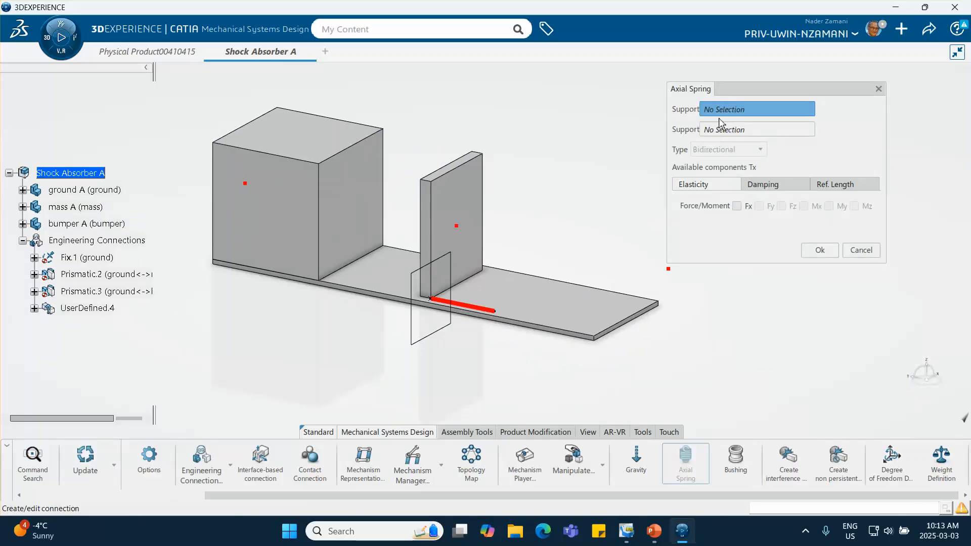
{"action": "left_click", "coordinate": [668, 269]}
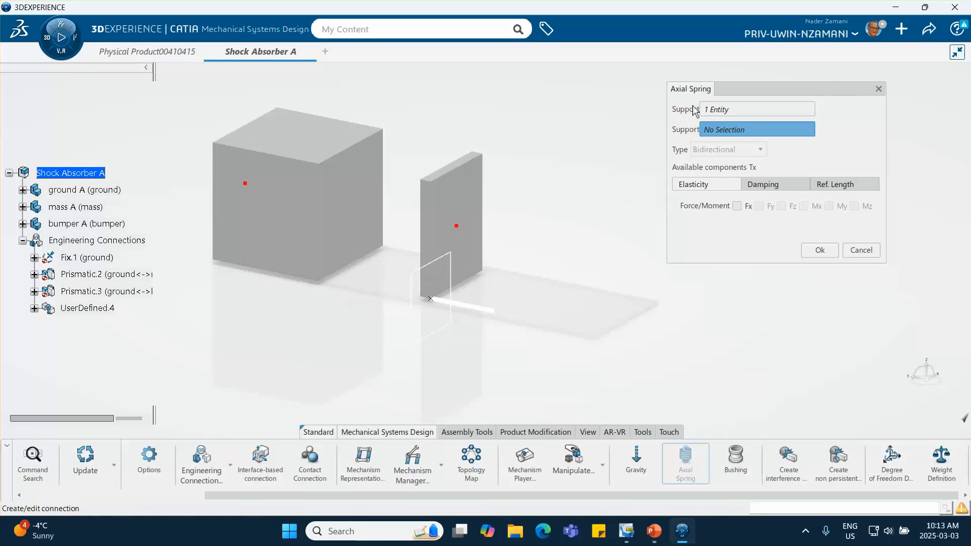
{"action": "left_click", "coordinate": [457, 228]}
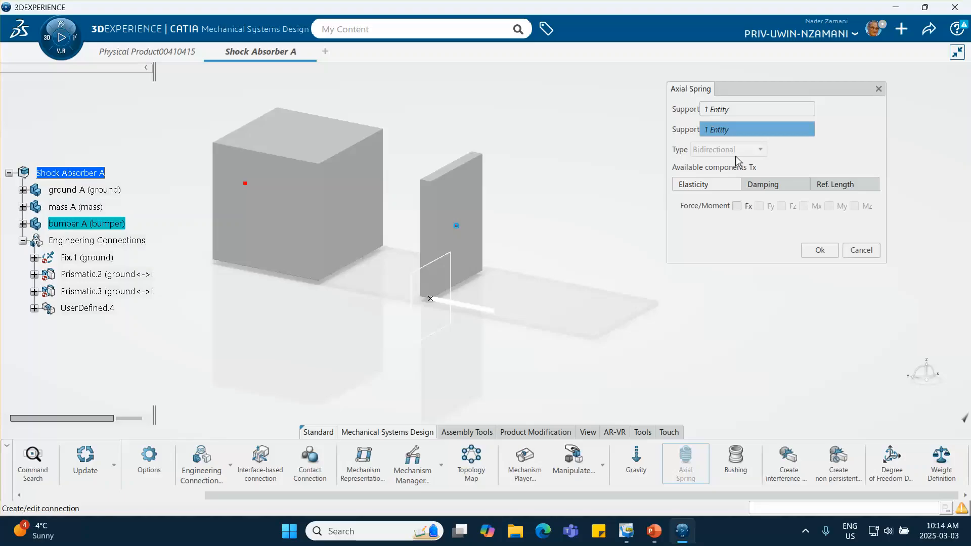
- Enable Fx elasticity for the ground-bumper spring with a linear translational stiffness of 60000
{"action": "left_click", "coordinate": [737, 207]}
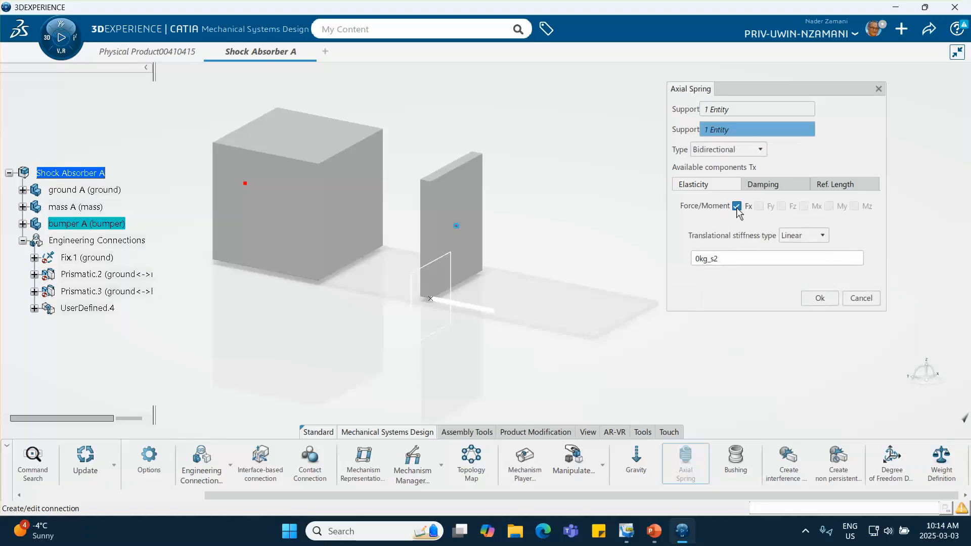
{"action": "double_click", "coordinate": [717, 259]}
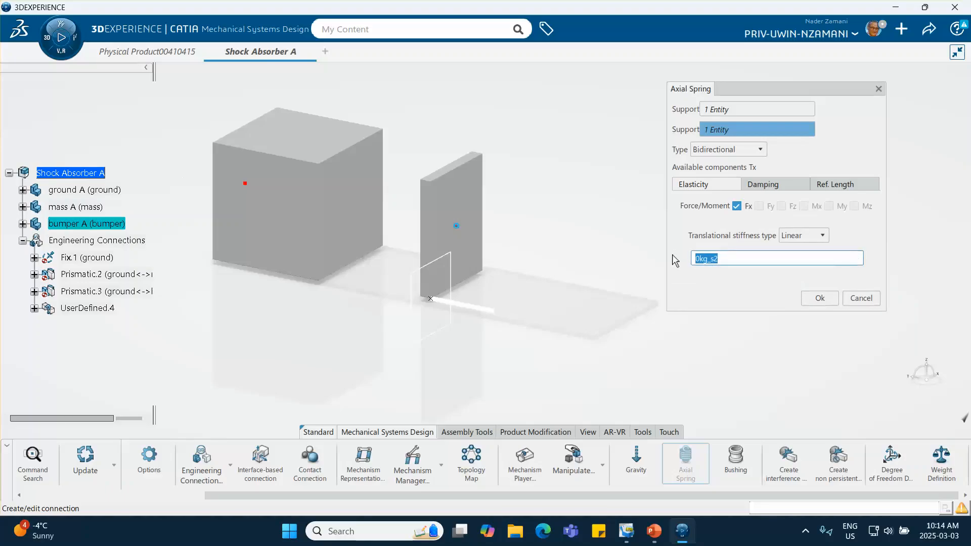
{"action": "type", "text": "60000"}
- Enable Fx damping for the ground-bumper spring with a linear translational damping of 20000
{"action": "left_click", "coordinate": [766, 185]}
{"action": "left_click", "coordinate": [736, 205]}
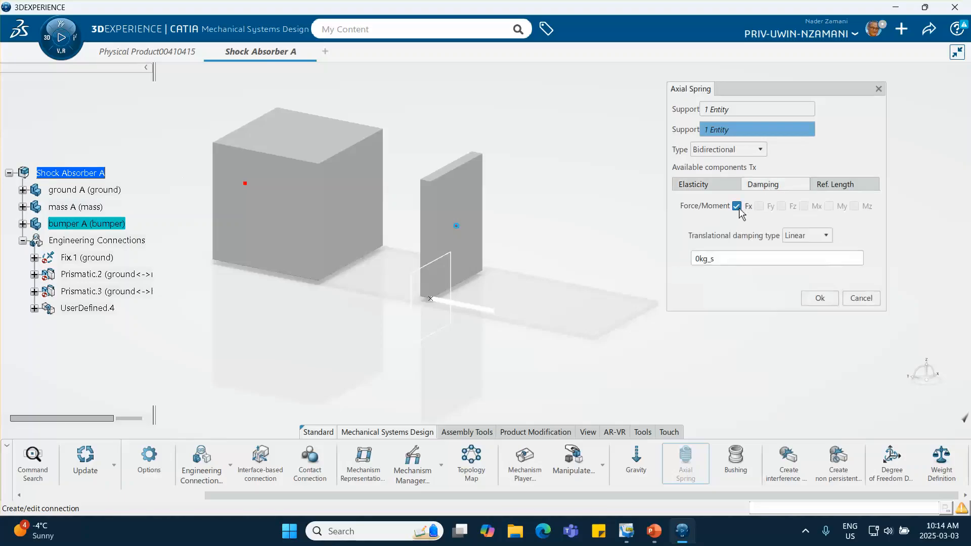
{"action": "double_click", "coordinate": [729, 257]}
{"action": "type", "text": "20000"}
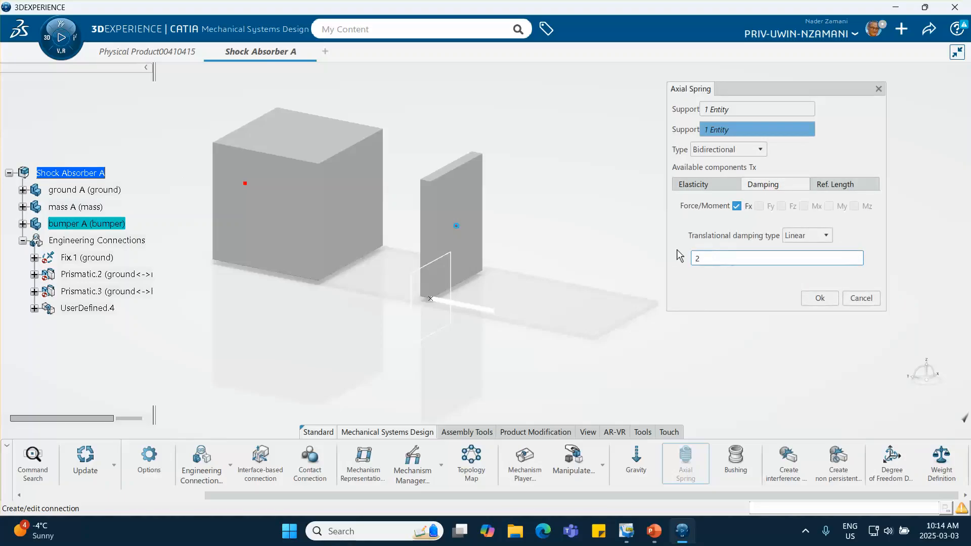
{"action": "left_click", "coordinate": [710, 287]}
- Set the spring's reference length associated with Tx to 1 m and confirm the axial spring
{"action": "left_click", "coordinate": [840, 187]}
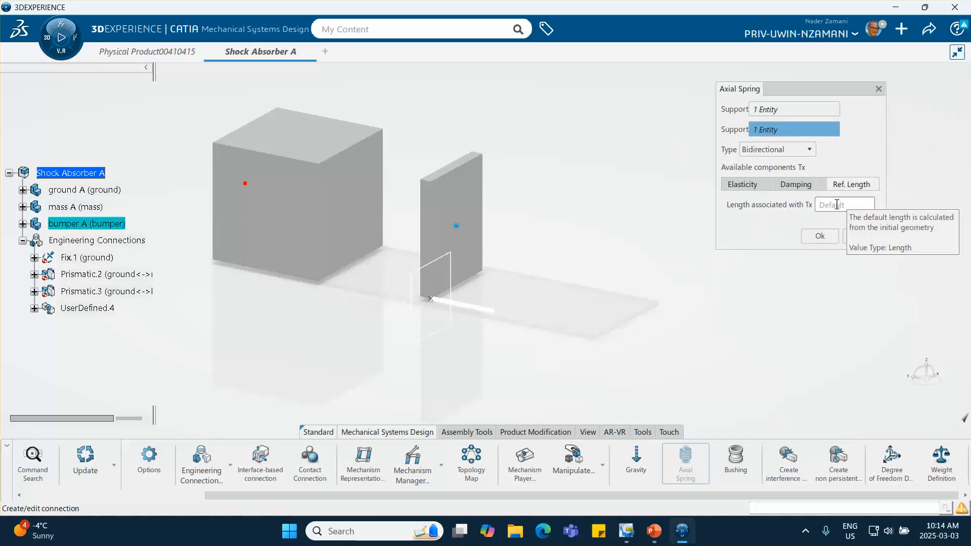
{"action": "left_click", "coordinate": [835, 204]}
{"action": "type", "text": "1"}
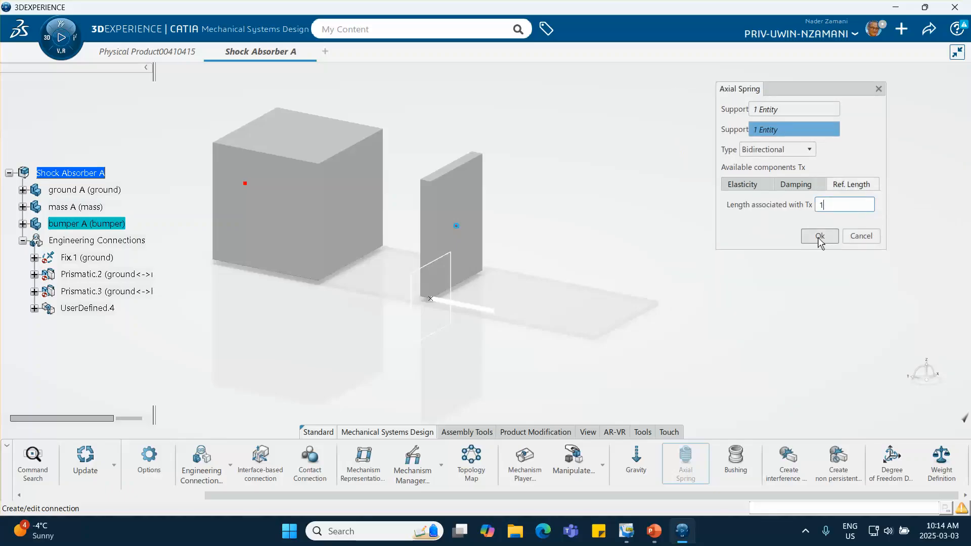
{"action": "left_click", "coordinate": [820, 238]}
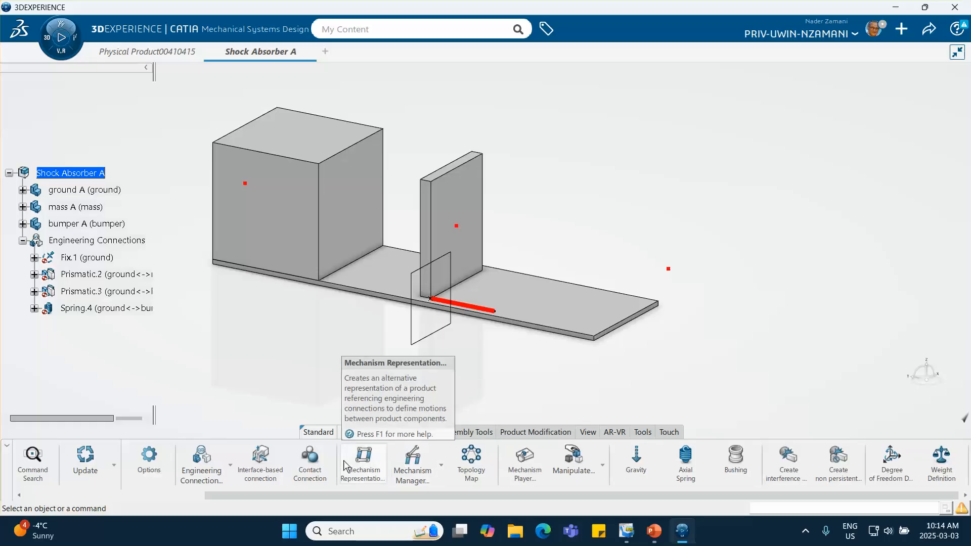
- Start a Contact Connection with the mass as Group 1 and the bumper as Group 2
{"action": "left_click", "coordinate": [310, 468]}
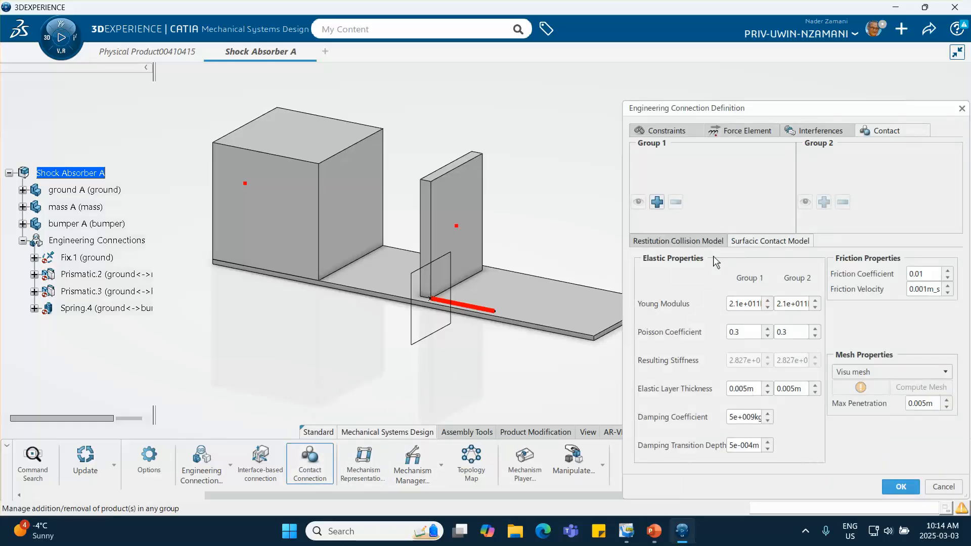
{"action": "left_click_drag", "start_coordinate": [740, 112], "coordinate": [714, 81]}
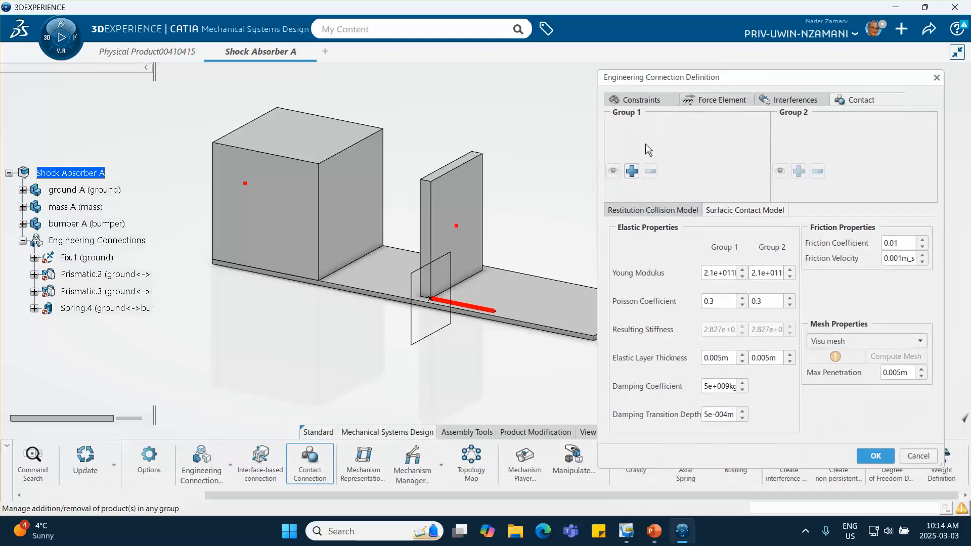
{"action": "left_click", "coordinate": [631, 172]}
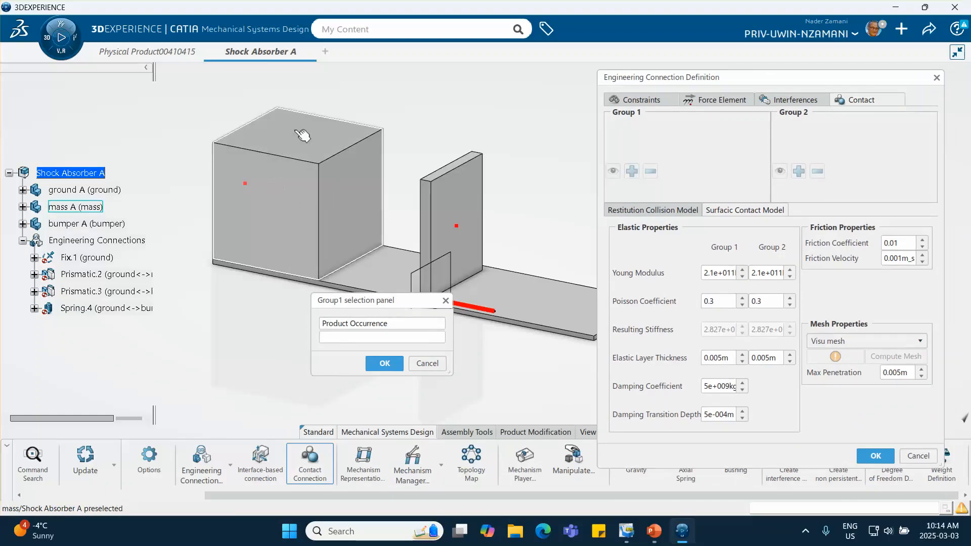
{"action": "left_click", "coordinate": [290, 199]}
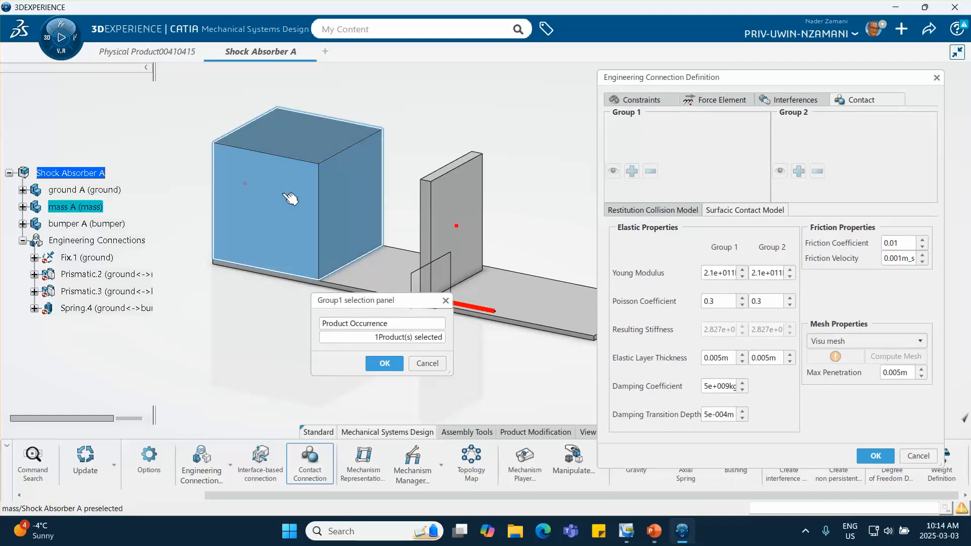
{"action": "left_click", "coordinate": [385, 363]}
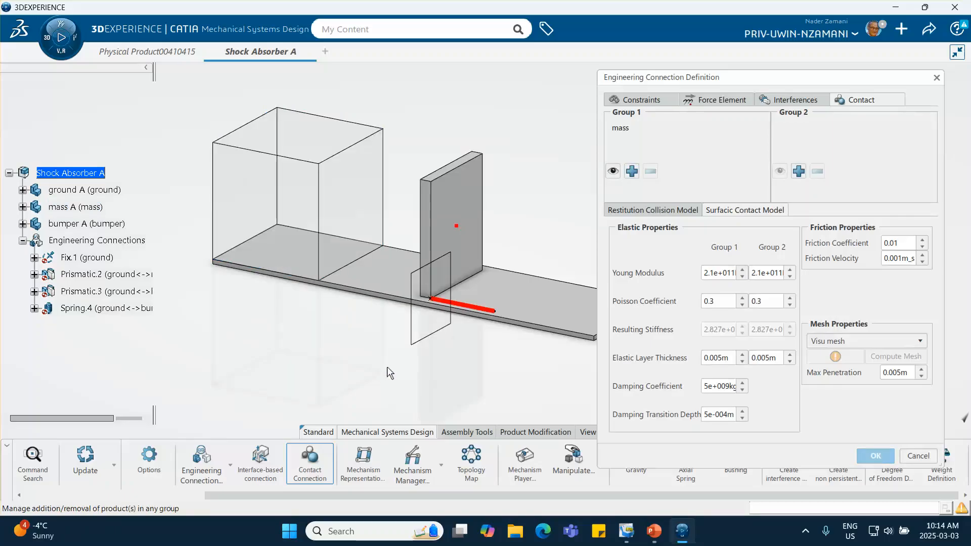
{"action": "left_click", "coordinate": [799, 170]}
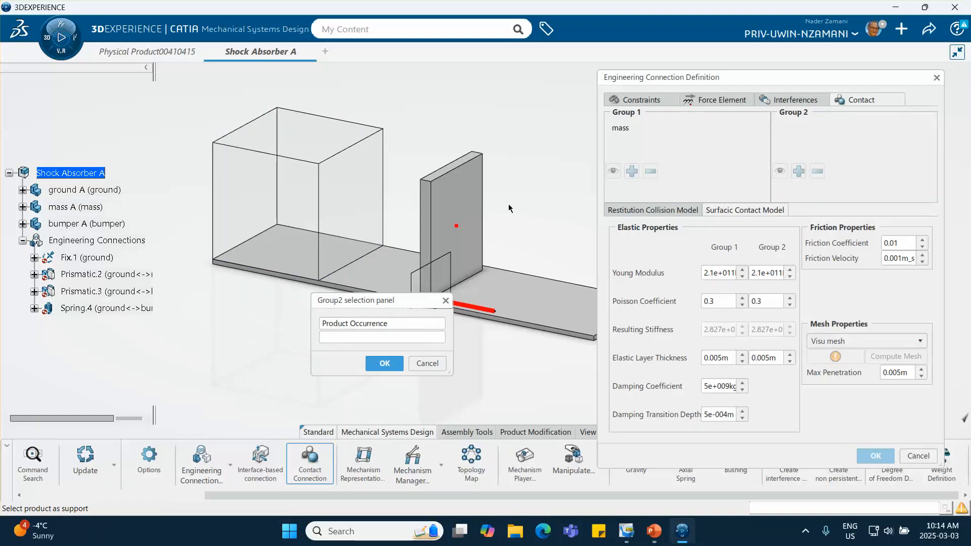
{"action": "left_click", "coordinate": [455, 209]}
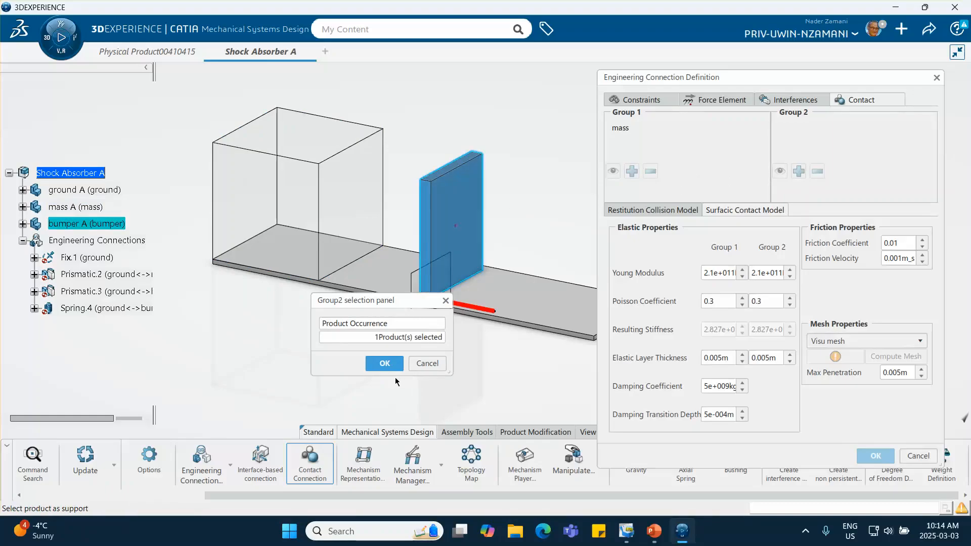
{"action": "left_click", "coordinate": [386, 364]}
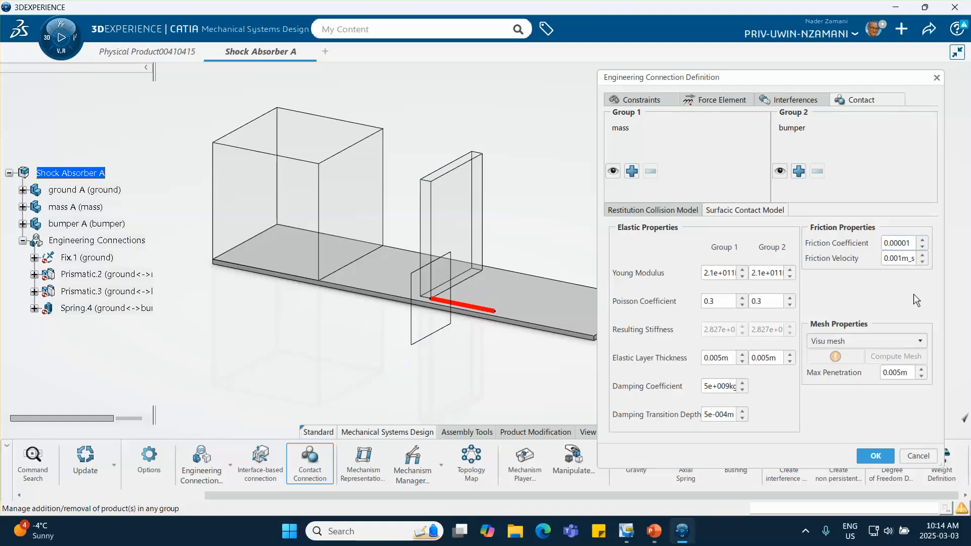
- Switch the contact to the Restitution Collision Model and set its kinetic friction coefficient to 0
{"action": "left_click", "coordinate": [645, 213]}
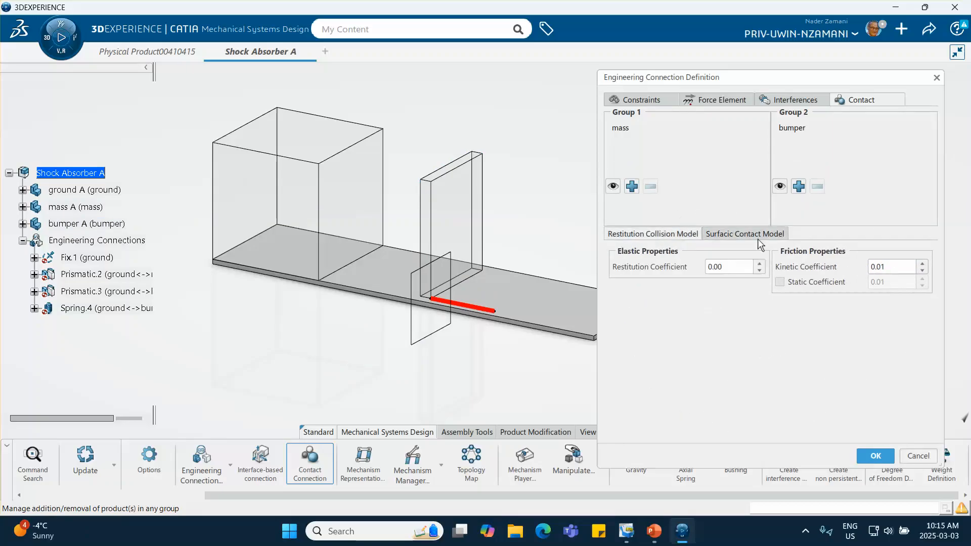
{"action": "left_click", "coordinate": [896, 270]}
{"action": "double_click", "coordinate": [891, 268]}
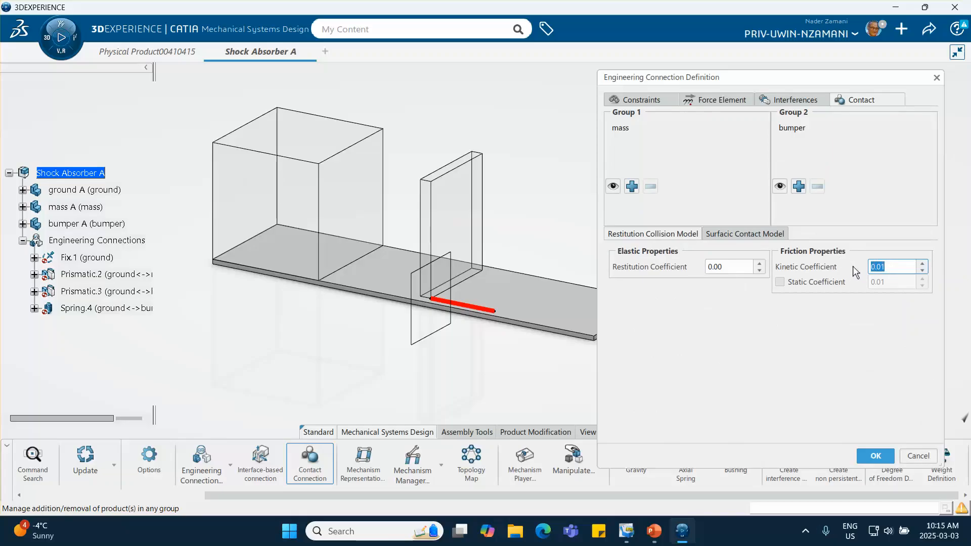
{"action": "type", "text": "0"}
{"action": "left_click", "coordinate": [850, 336]}
- Check the contact settings against the spring and integrator slides in PowerPoint, and confirm the contact in 3DEXPERIENCE
{"action": "left_click", "coordinate": [654, 530]}
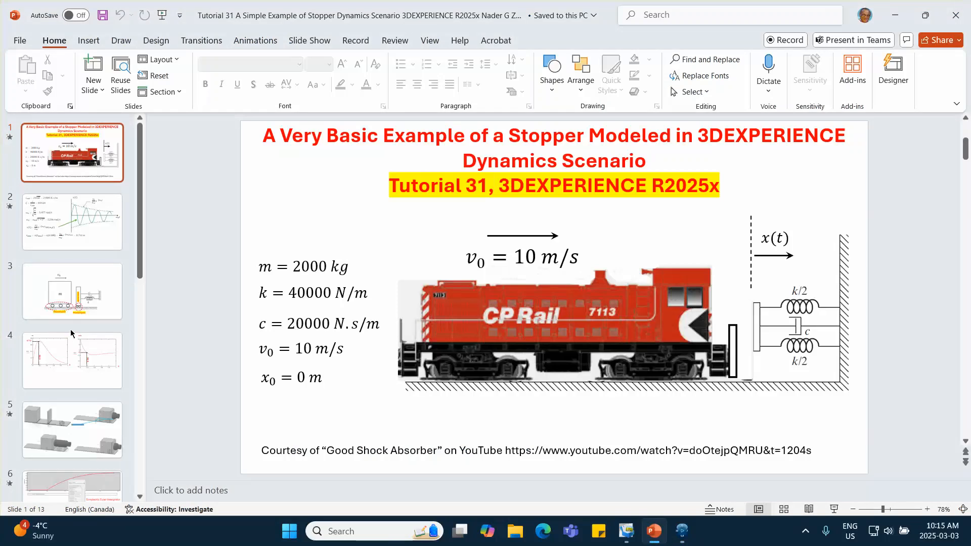
{"action": "scroll", "coordinate": [70, 329], "scroll_direction": "down", "scroll_amount": 5}
{"action": "left_click", "coordinate": [66, 312]}
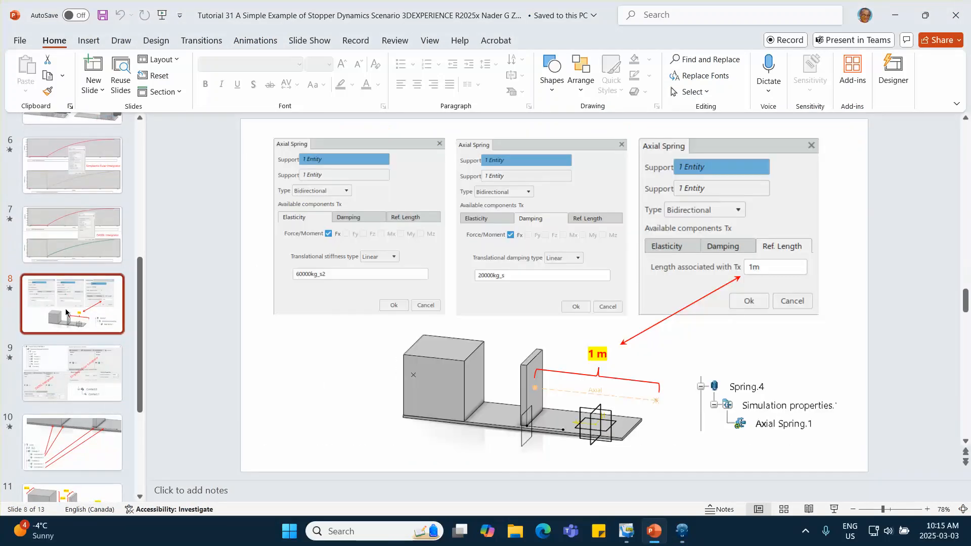
{"action": "scroll", "coordinate": [89, 302], "scroll_direction": "down", "scroll_amount": 2}
{"action": "left_click", "coordinate": [89, 293]}
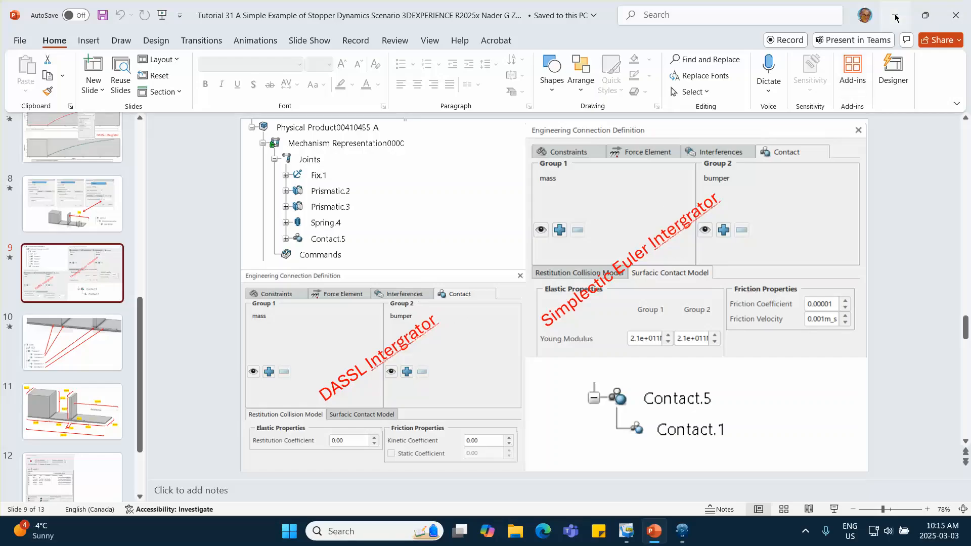
{"action": "key", "text": "alt+Tab"}
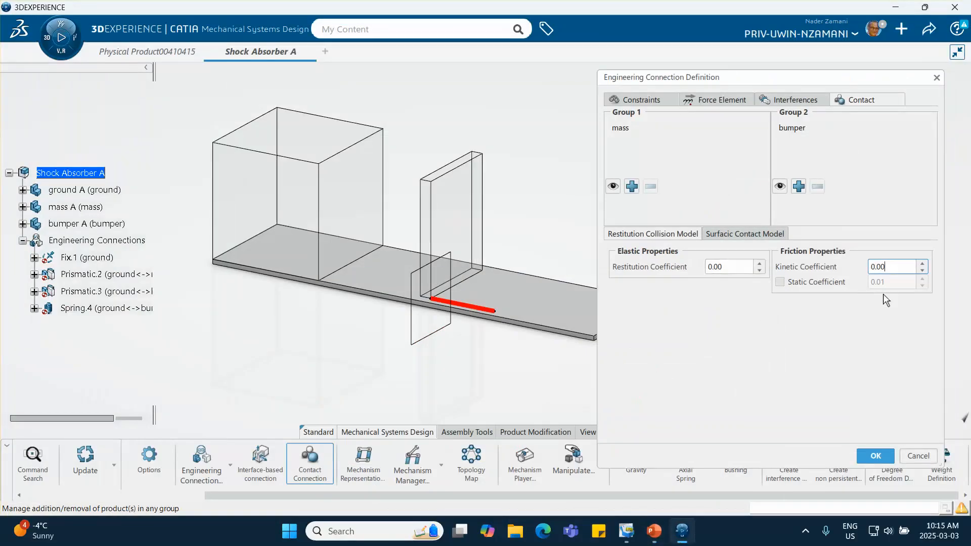
{"action": "left_click", "coordinate": [874, 454]}
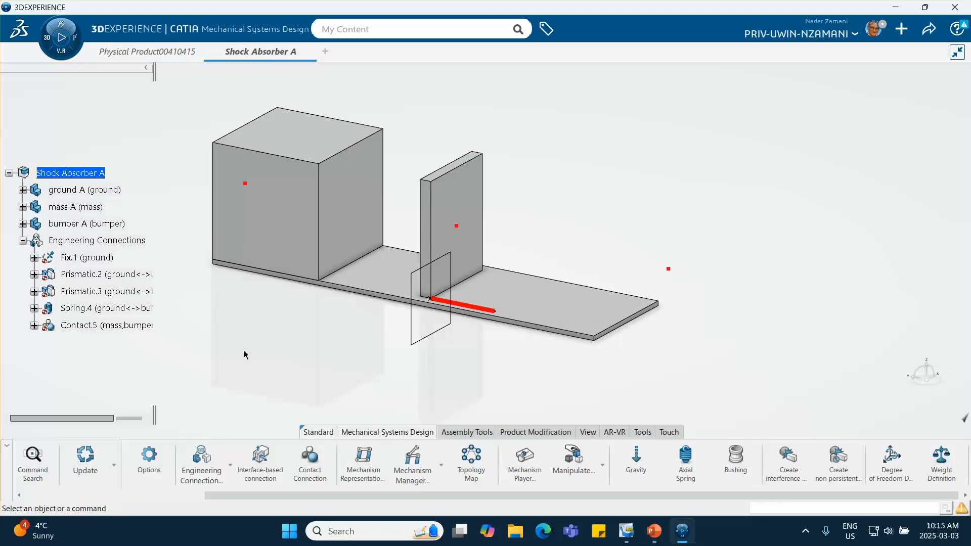
{"action": "left_click", "coordinate": [47, 42]}
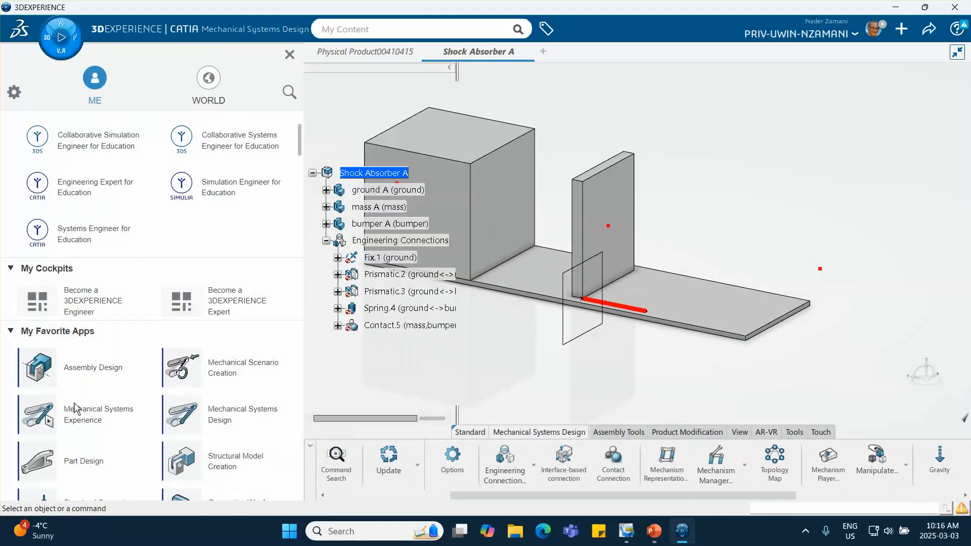
{"action": "left_click", "coordinate": [99, 424]}
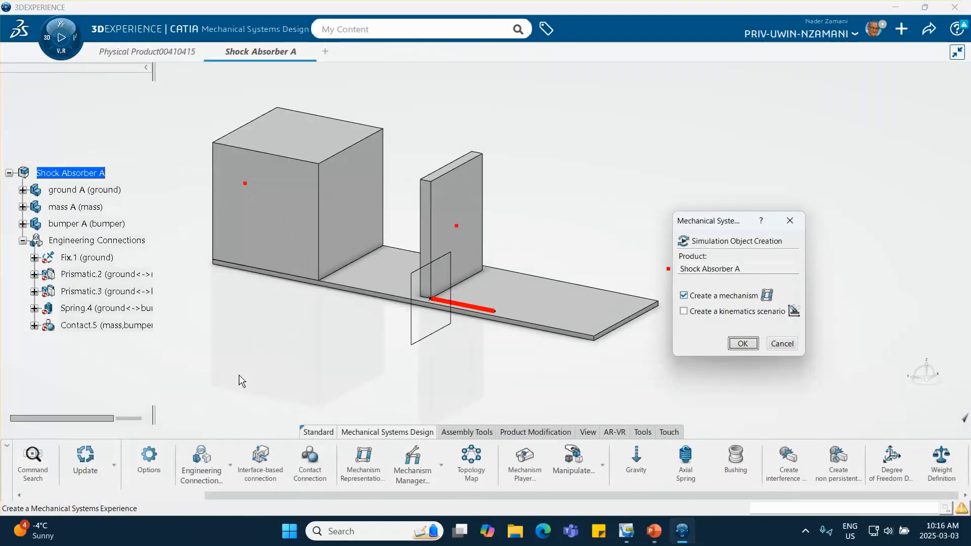
{"action": "left_click", "coordinate": [778, 344]}
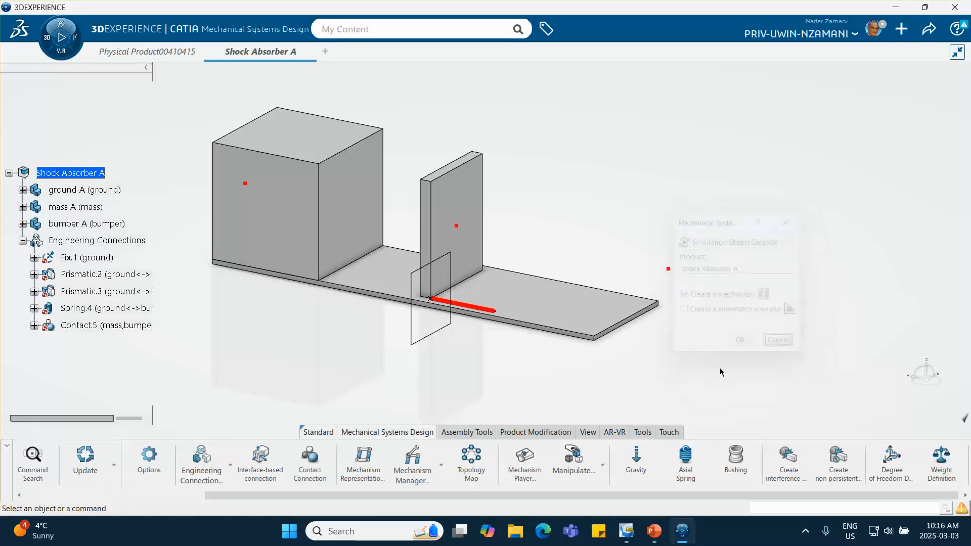
- Create a mechanism representation for Shock Absorber A and check its Mechanism Manager joints against the matching PowerPoint slide
{"action": "left_click", "coordinate": [363, 459]}
{"action": "left_click", "coordinate": [635, 312]}
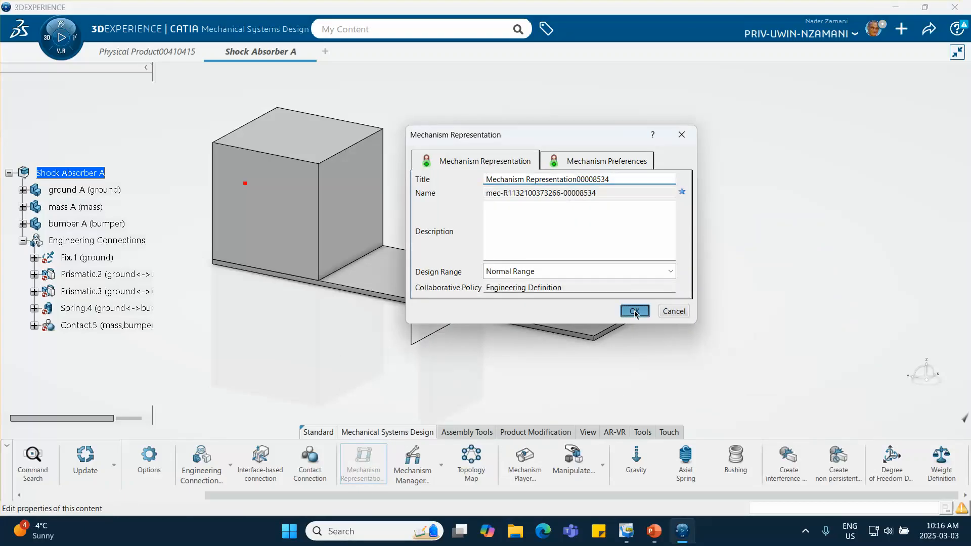
{"action": "left_click", "coordinate": [413, 458]}
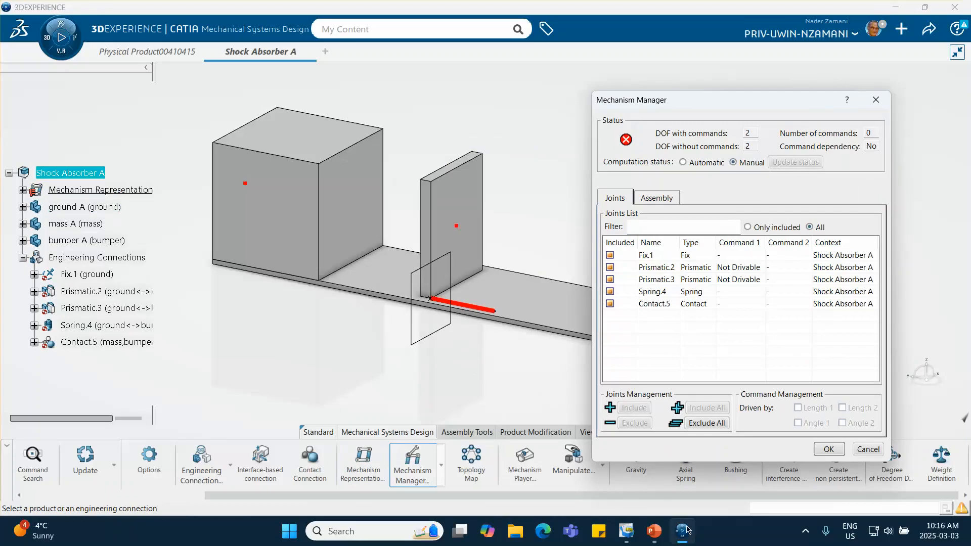
{"action": "left_click", "coordinate": [653, 531]}
{"action": "scroll", "coordinate": [142, 392], "scroll_direction": "down", "scroll_amount": 3}
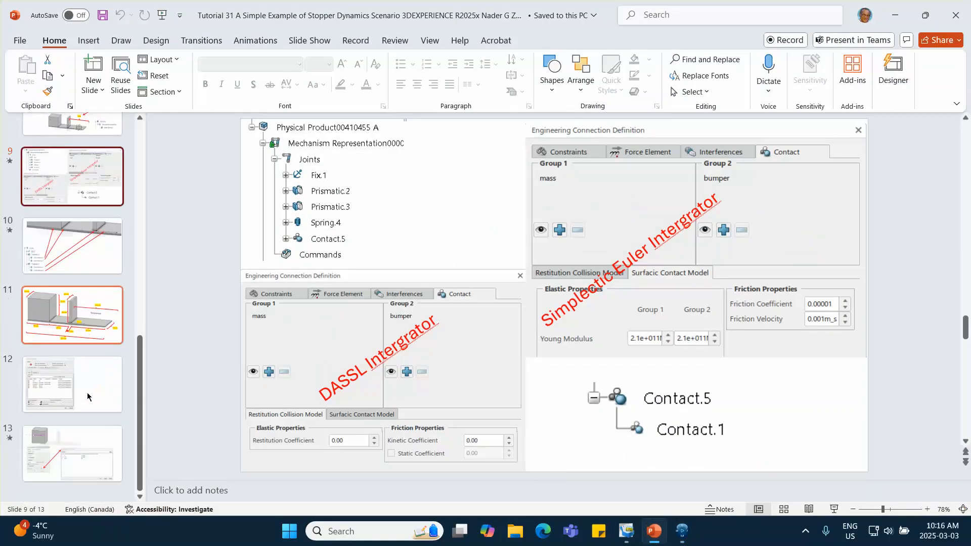
{"action": "left_click", "coordinate": [87, 392]}
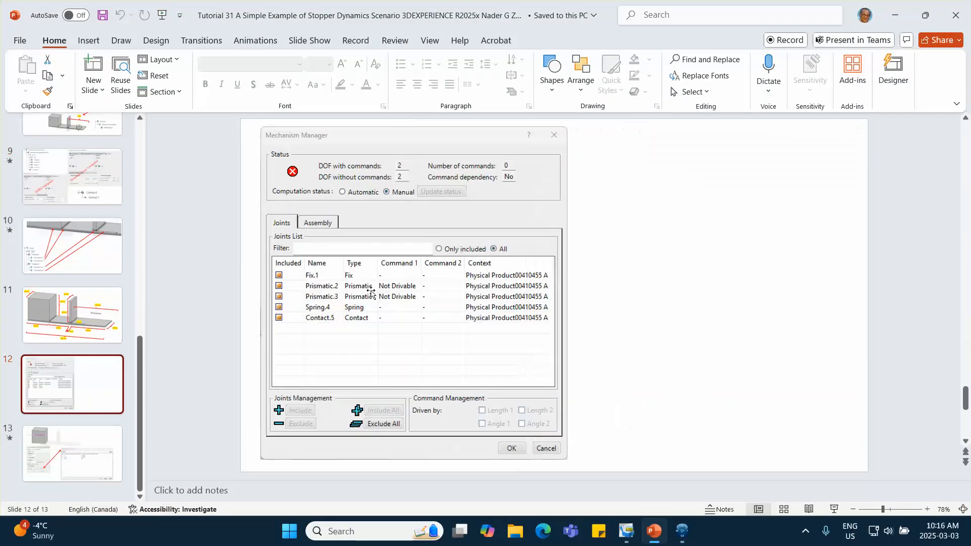
{"action": "left_click", "coordinate": [895, 15]}
{"action": "left_click", "coordinate": [831, 450]}
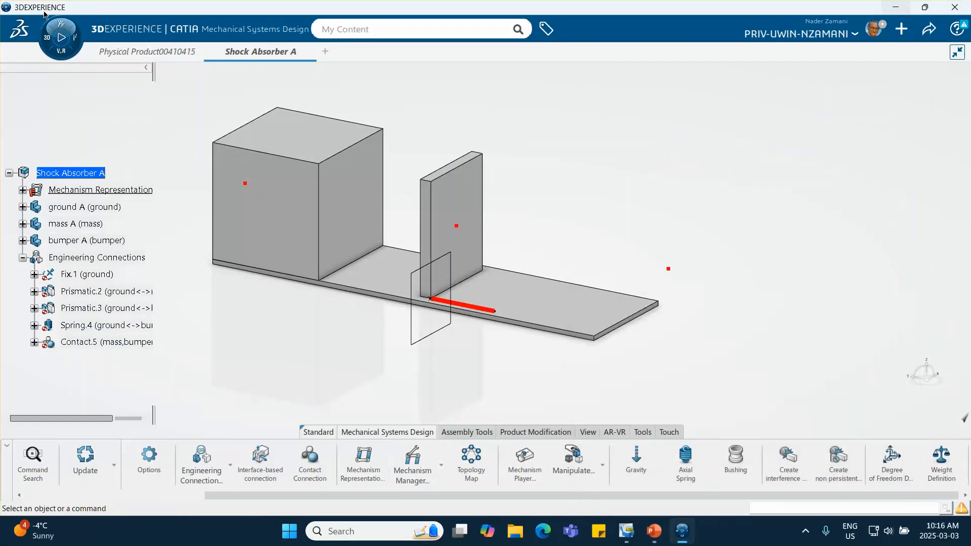
- Create a Mechanical Systems Experience simulation for Shock Absorber A without adding another mechanism or a kinematics scenario
{"action": "left_click", "coordinate": [59, 24]}
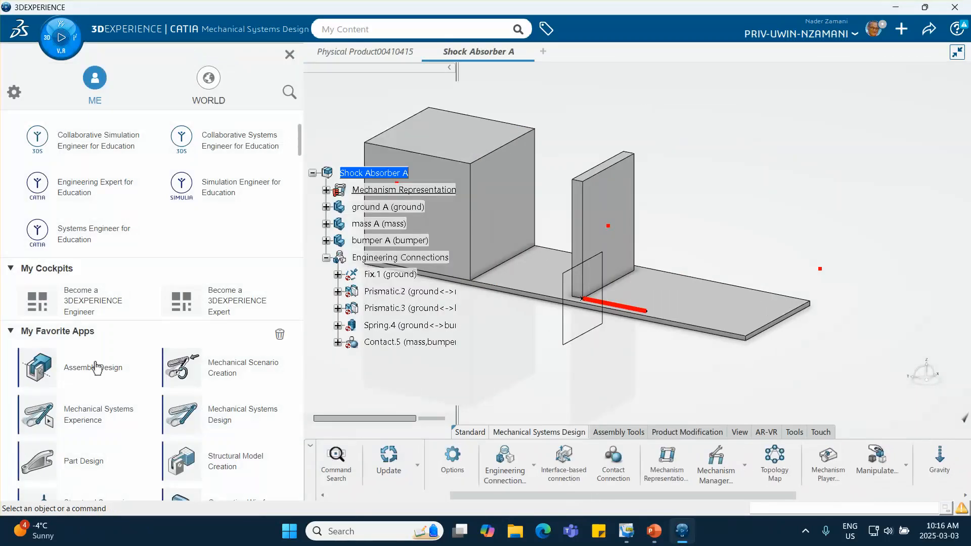
{"action": "left_click", "coordinate": [99, 422]}
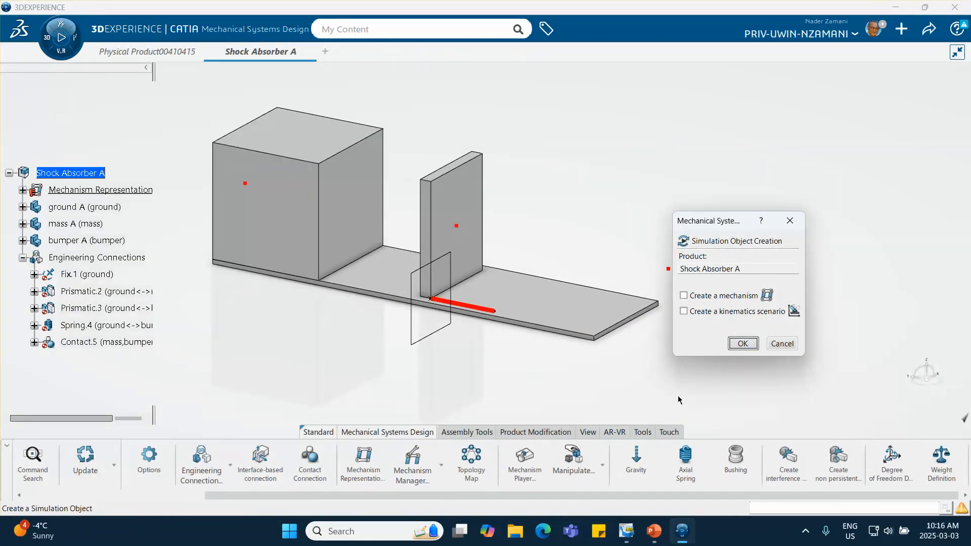
{"action": "left_click", "coordinate": [742, 344]}
{"action": "left_click", "coordinate": [631, 293]}
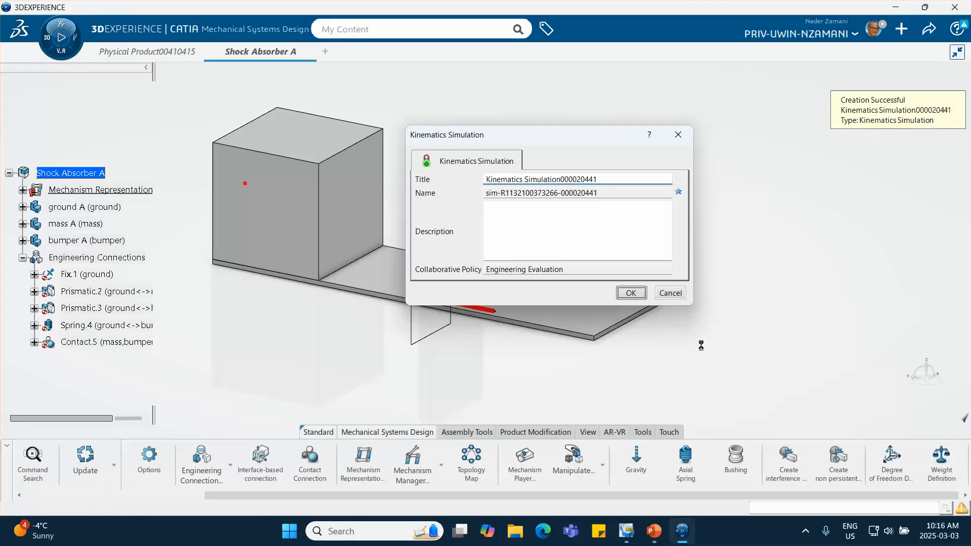
{"action": "left_click", "coordinate": [613, 340]}
- Create a force law excitation on the mass, applied at the point on its end face and directed along its top edge towards the bumper
{"action": "middle_click_drag", "start_coordinate": [624, 369], "coordinate": [604, 312]}
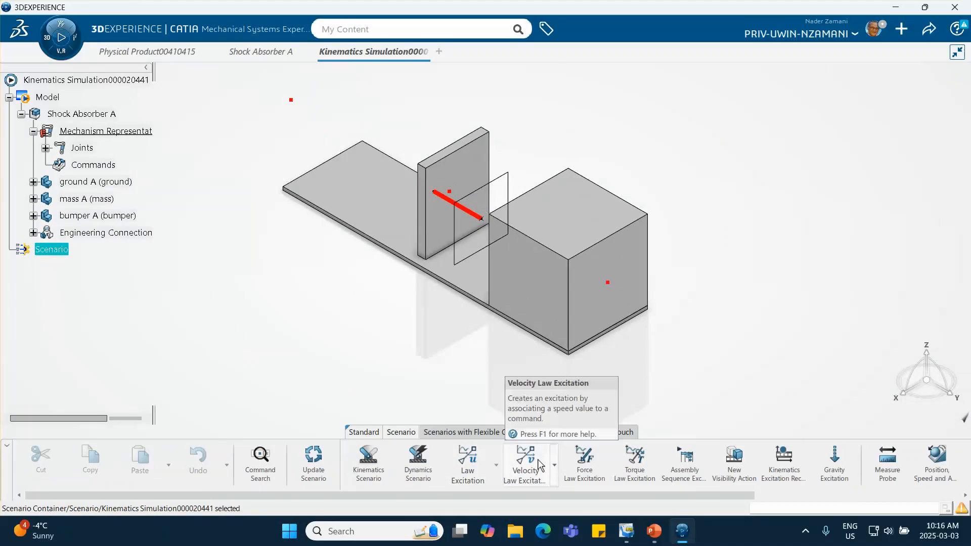
{"action": "left_click", "coordinate": [586, 474]}
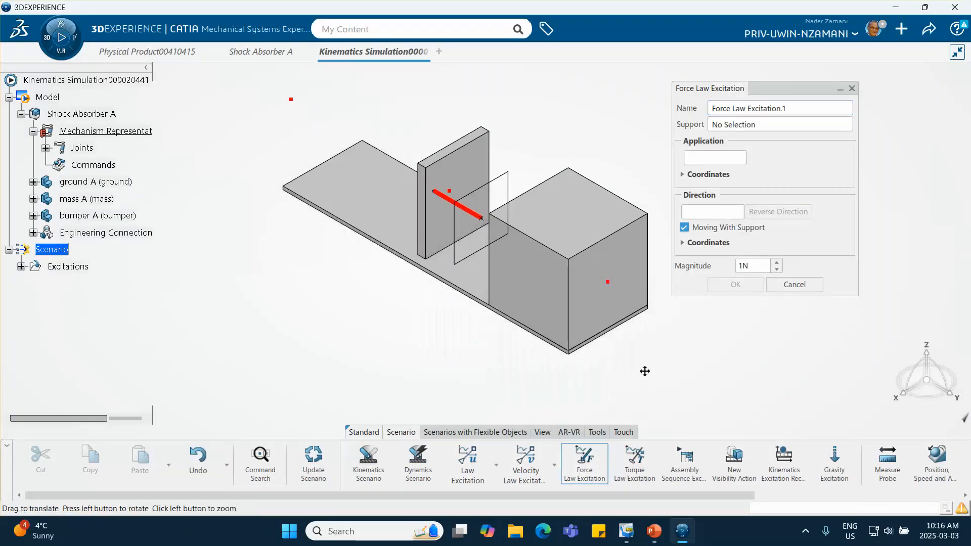
{"action": "middle_click_drag", "start_coordinate": [600, 370], "coordinate": [259, 322]}
{"action": "middle_click_drag", "start_coordinate": [405, 343], "coordinate": [336, 373]}
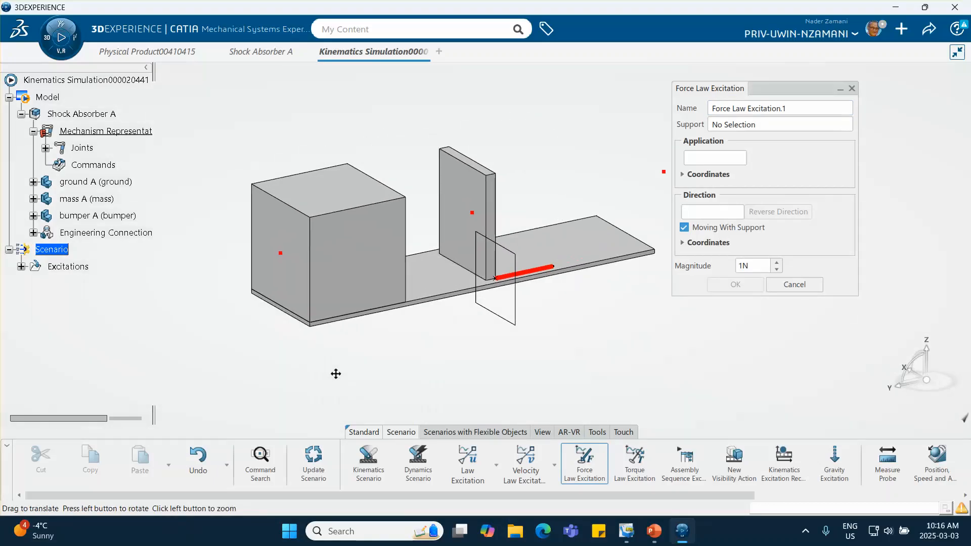
{"action": "left_click", "coordinate": [738, 127]}
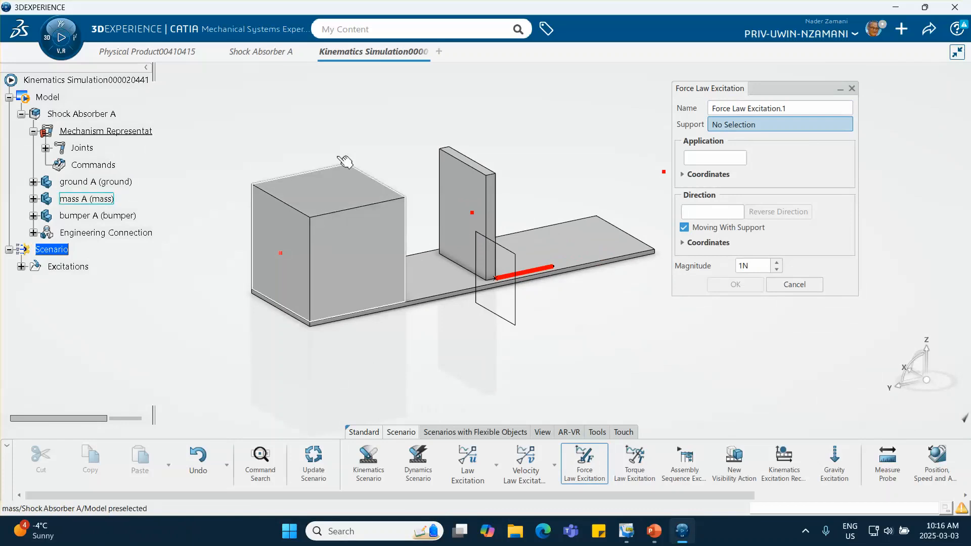
{"action": "left_click", "coordinate": [337, 230]}
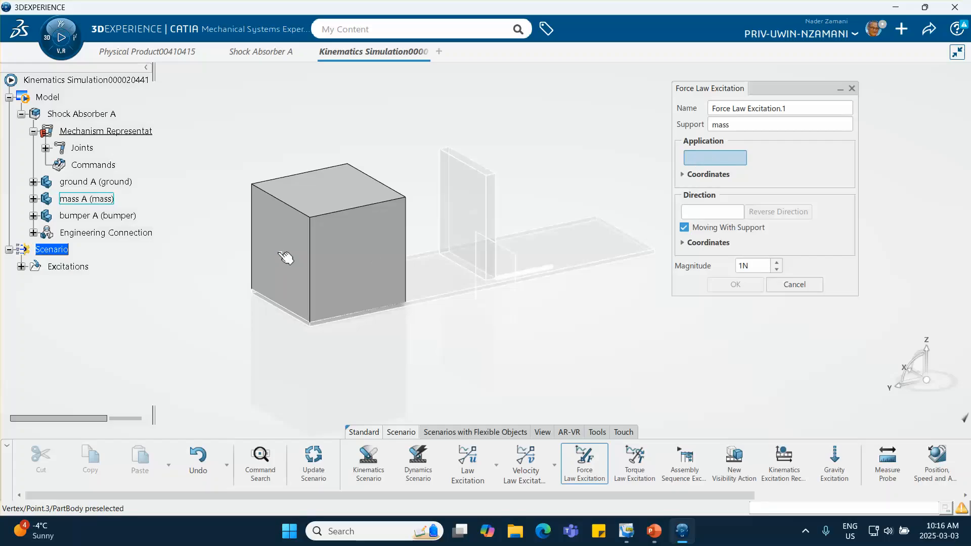
{"action": "left_click", "coordinate": [280, 253]}
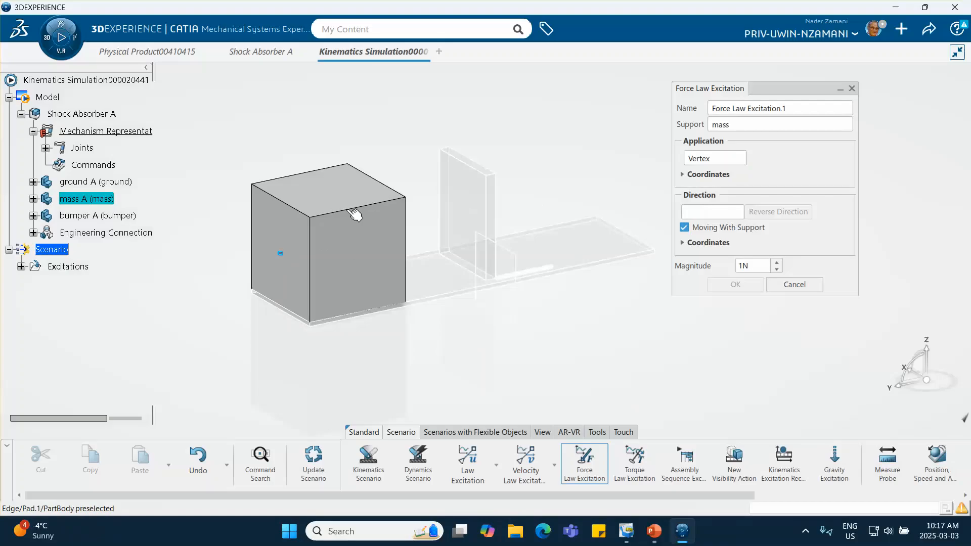
{"action": "left_click", "coordinate": [358, 212]}
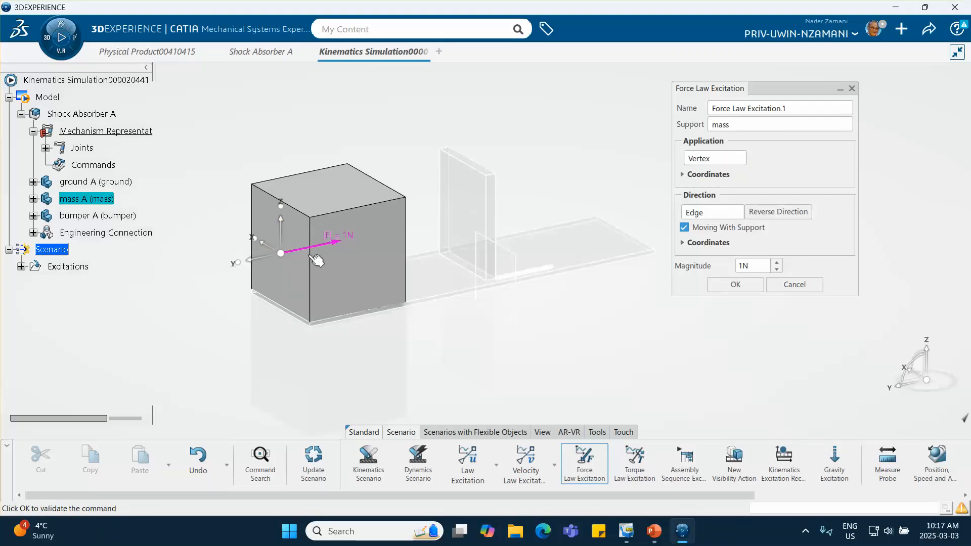
{"action": "left_click", "coordinate": [742, 284]}
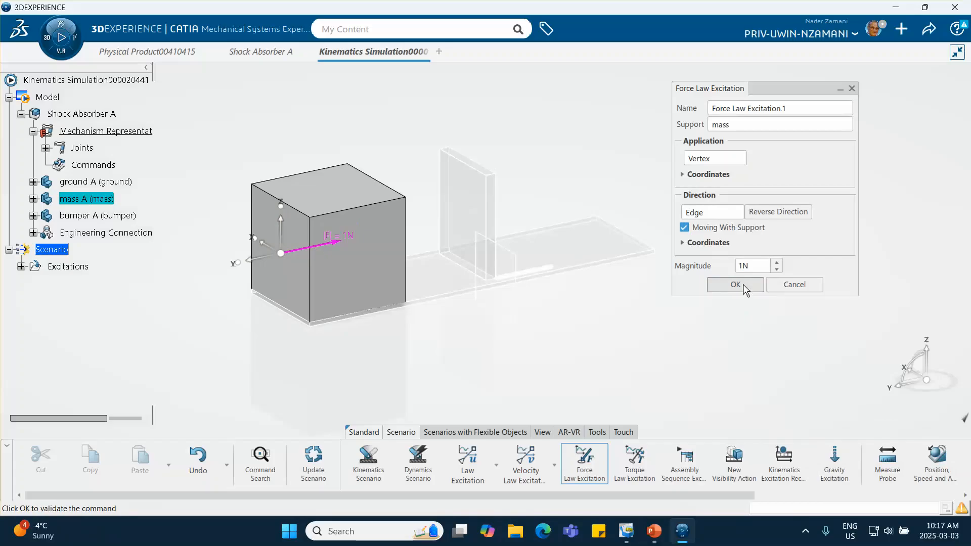
- Reopen the force law excitation from the scenario's excitations to check its definition, and close it
{"action": "left_click", "coordinate": [21, 268]}
{"action": "double_click", "coordinate": [89, 285]}
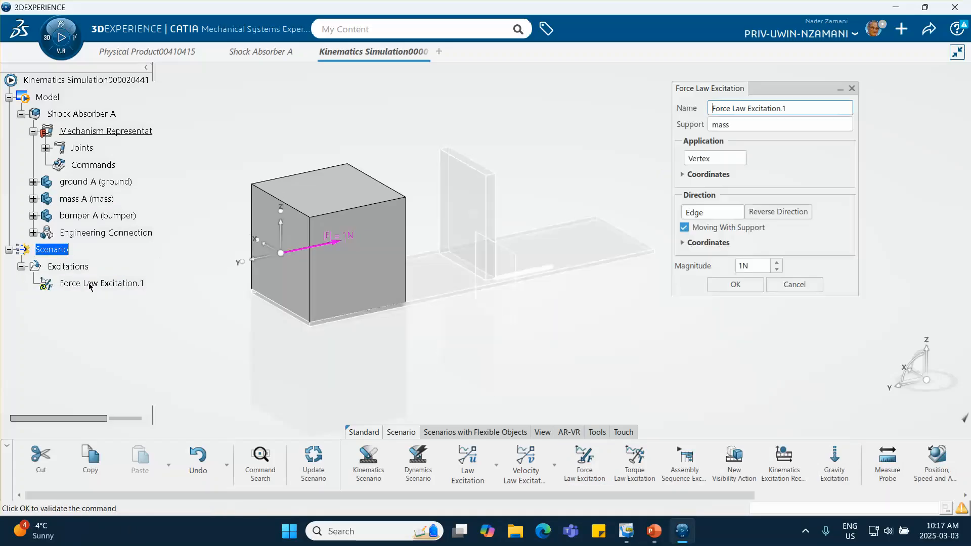
{"action": "left_click", "coordinate": [738, 287]}
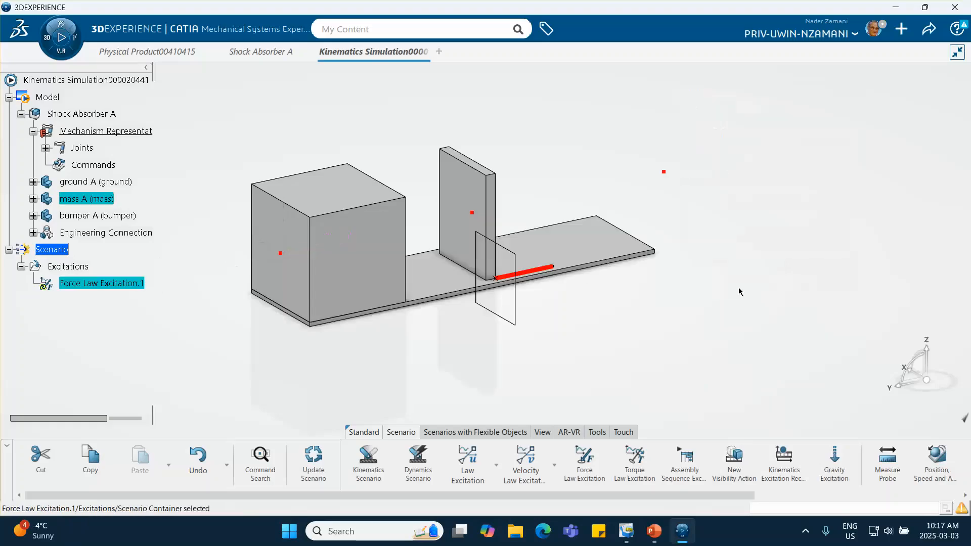
- Start a vertical design table in the scenario's relations, based on the current parameter values
{"action": "scroll", "coordinate": [127, 324], "scroll_direction": "down", "scroll_amount": 2}
{"action": "scroll", "coordinate": [562, 430], "scroll_direction": "down", "scroll_amount": 2}
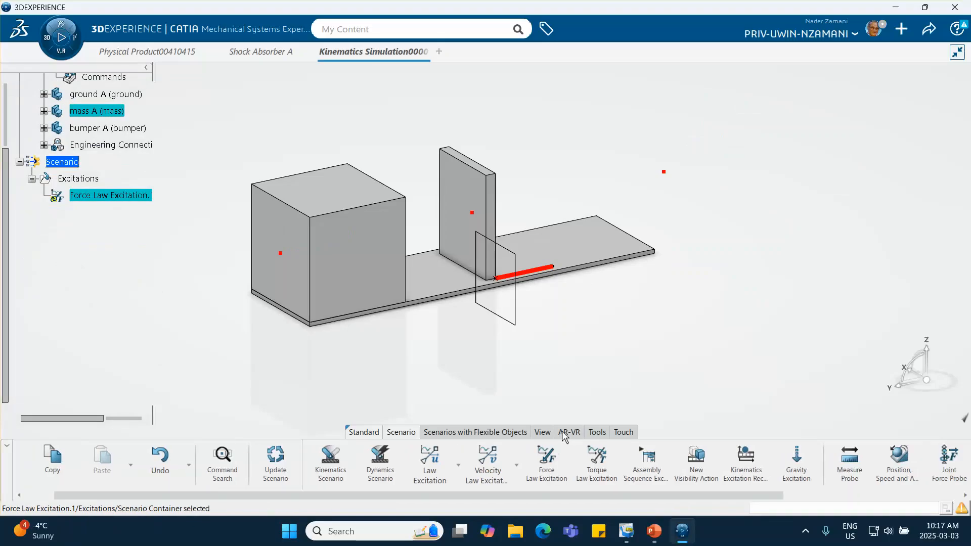
{"action": "scroll", "coordinate": [563, 434], "scroll_direction": "down", "scroll_amount": 1}
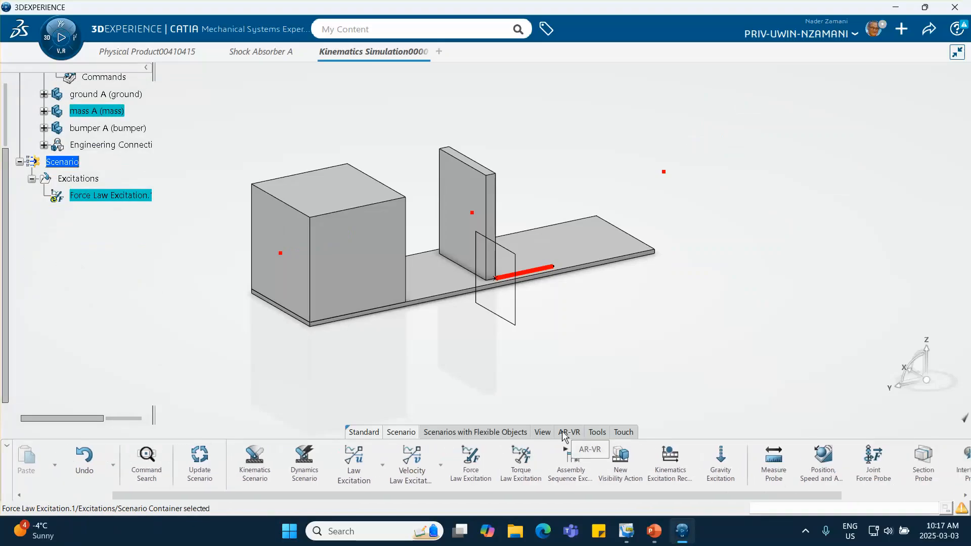
{"action": "left_click", "coordinate": [590, 433]}
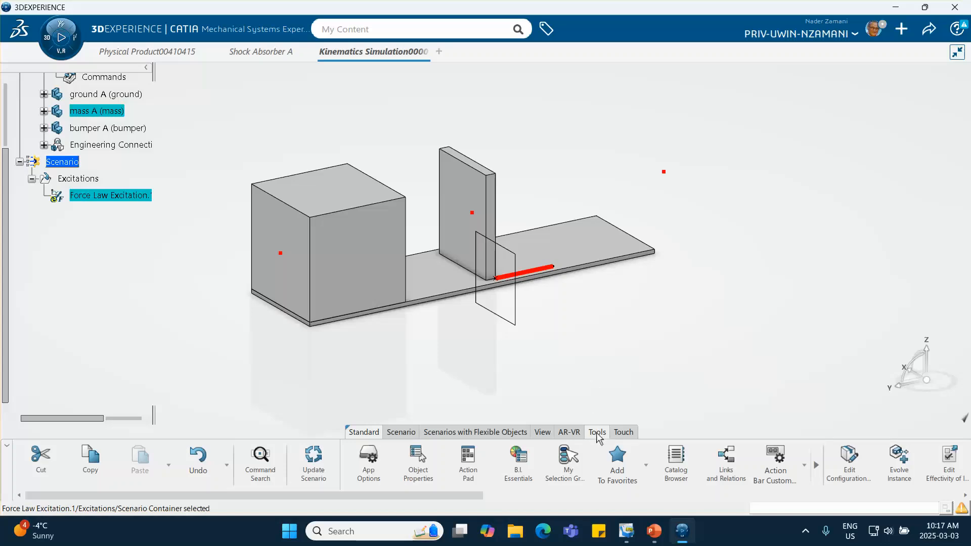
{"action": "scroll", "coordinate": [638, 466], "scroll_direction": "down", "scroll_amount": 15}
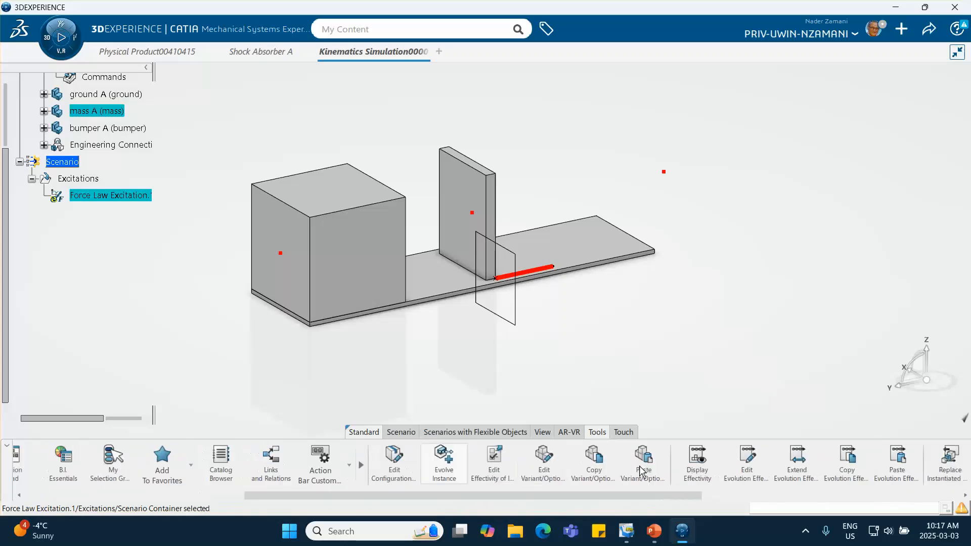
{"action": "scroll", "coordinate": [639, 463], "scroll_direction": "down", "scroll_amount": 8}
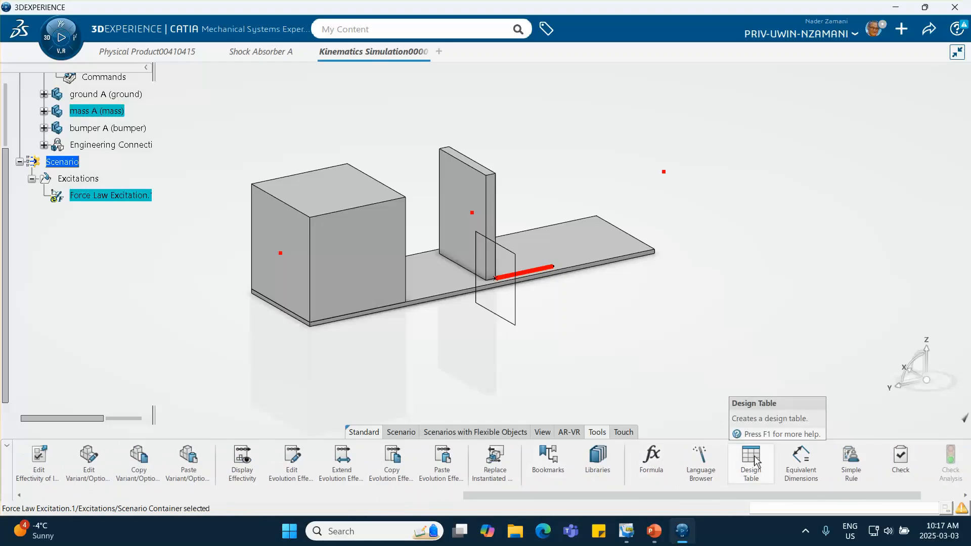
{"action": "left_click", "coordinate": [752, 460]}
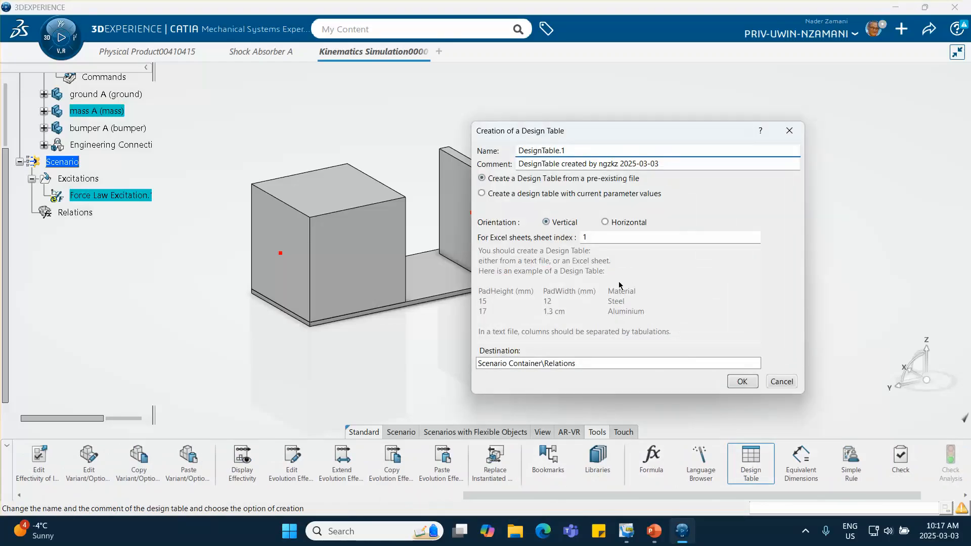
{"action": "left_click", "coordinate": [482, 194]}
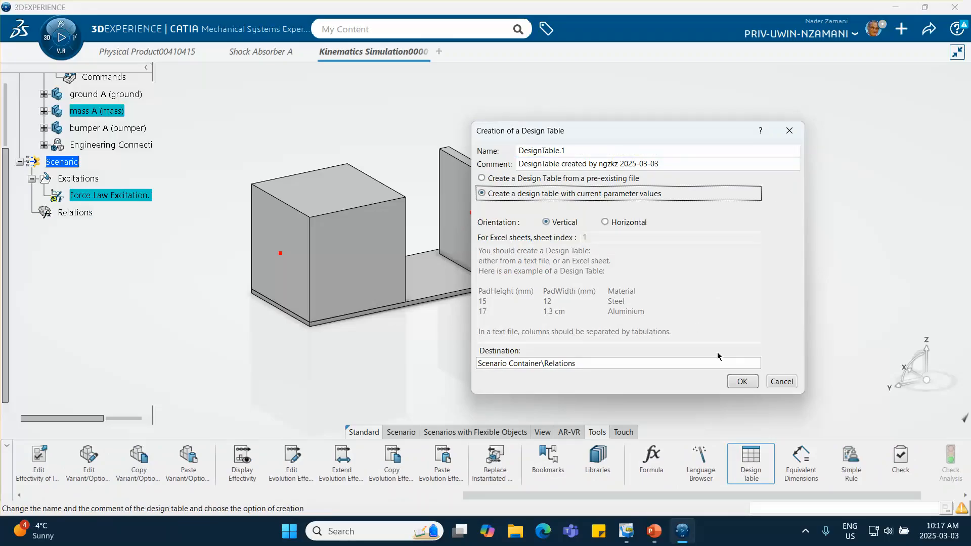
{"action": "left_click", "coordinate": [740, 381]}
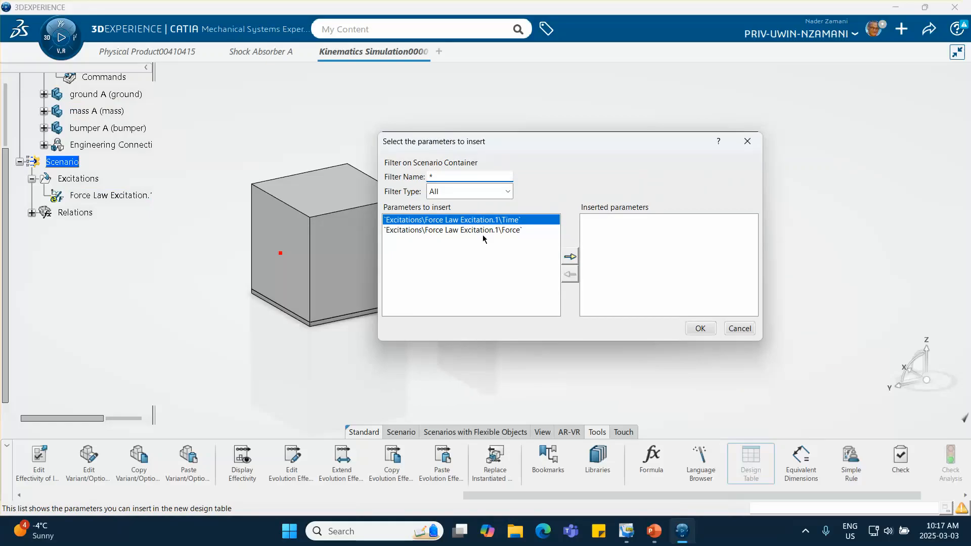
- Insert the force law excitation's Time and Force parameters into the design table and create it as an Excel sheet document
{"action": "double_click", "coordinate": [487, 221]}
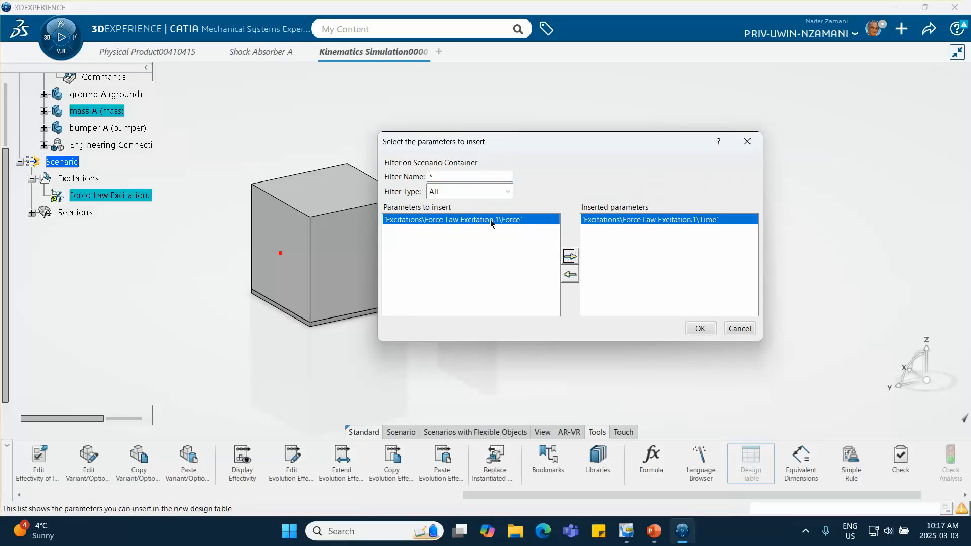
{"action": "left_click", "coordinate": [569, 256]}
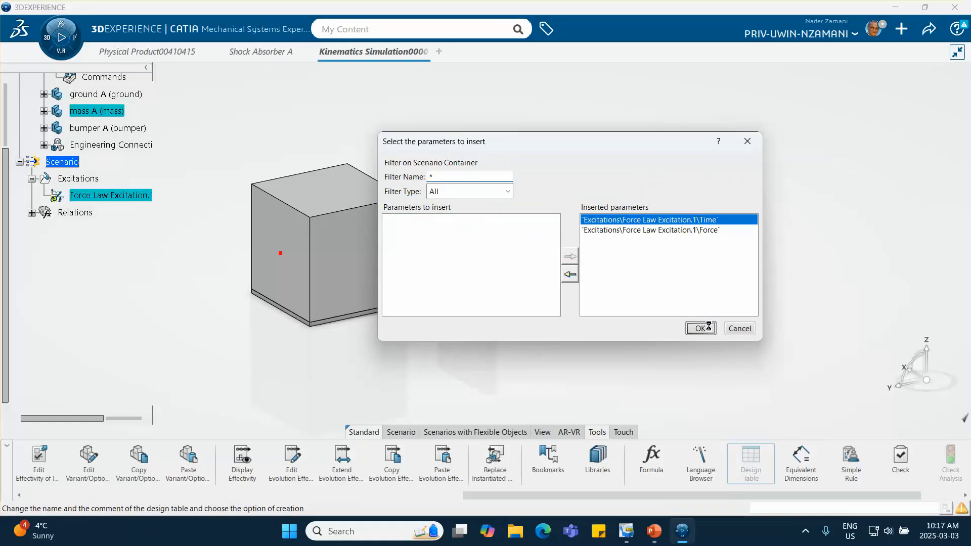
{"action": "left_click", "coordinate": [697, 328]}
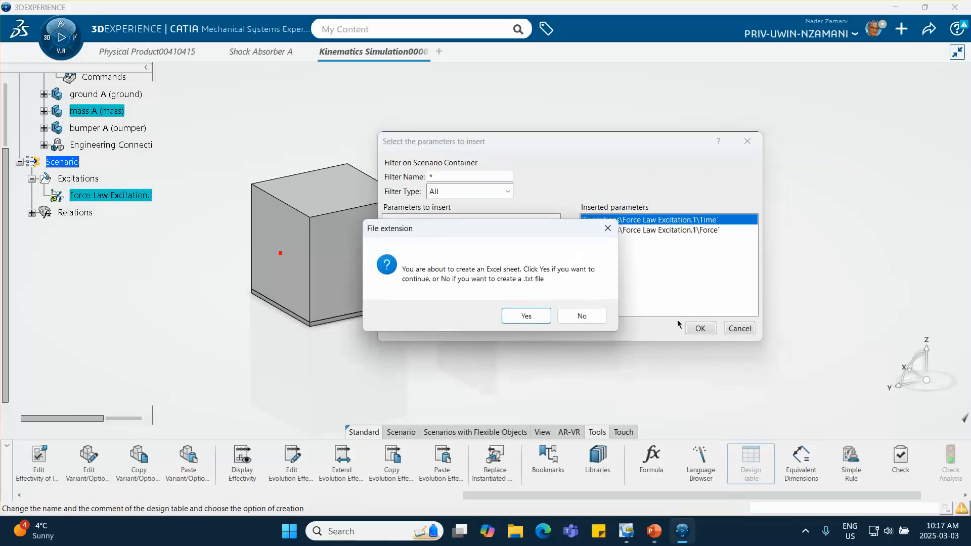
{"action": "left_click", "coordinate": [526, 316]}
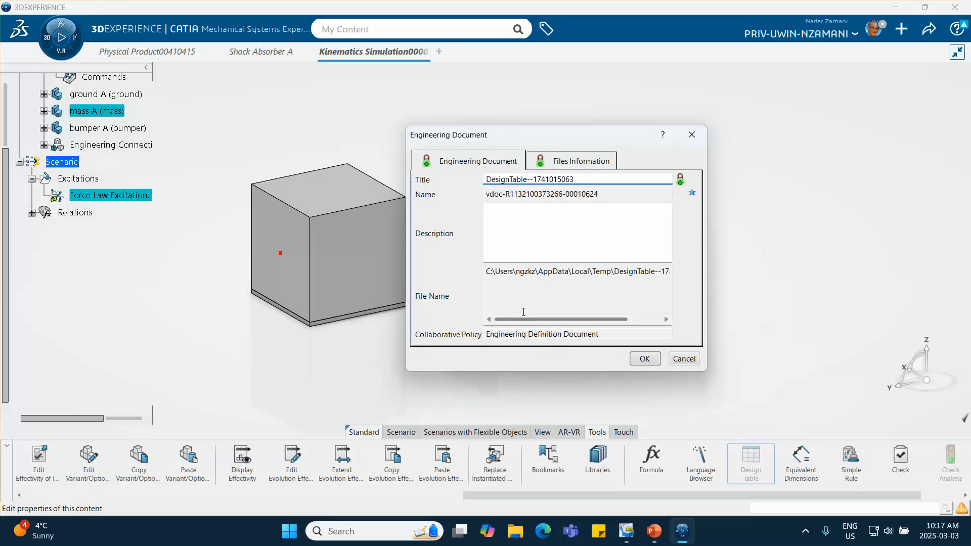
{"action": "left_click", "coordinate": [644, 358]}
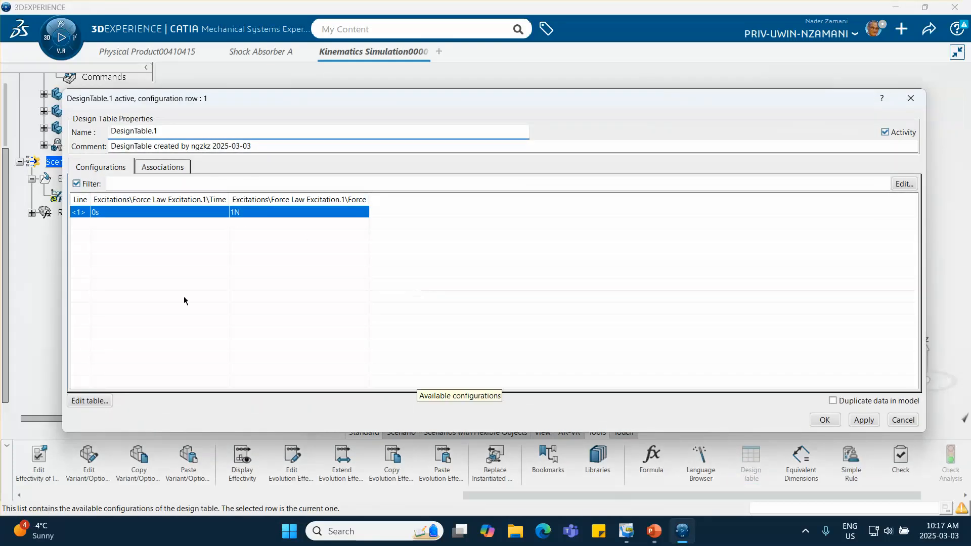
- Edit the design table in Excel, setting the force at time 0 to 2000000 N and adding a row of 0.01 s with 2000000 N
{"action": "left_click", "coordinate": [91, 401]}
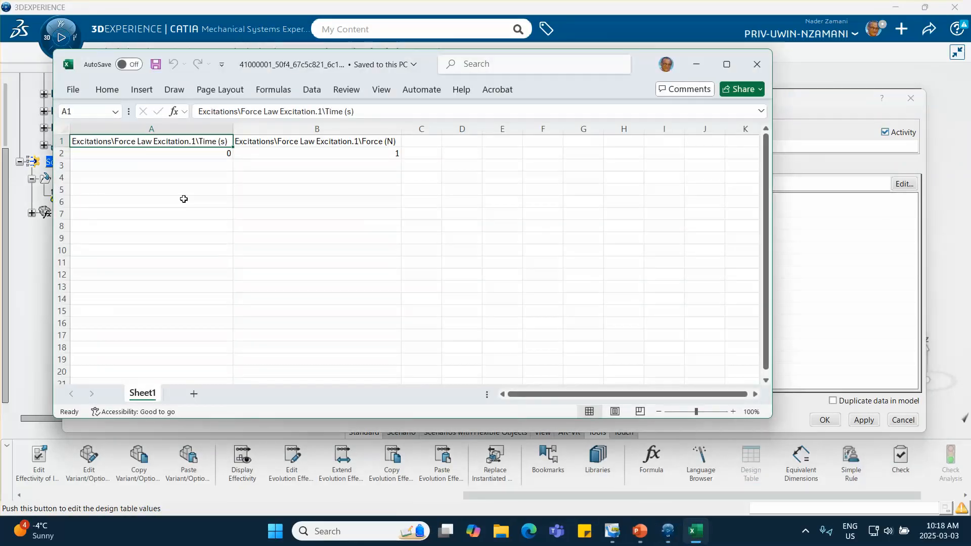
{"action": "left_click", "coordinate": [327, 155]}
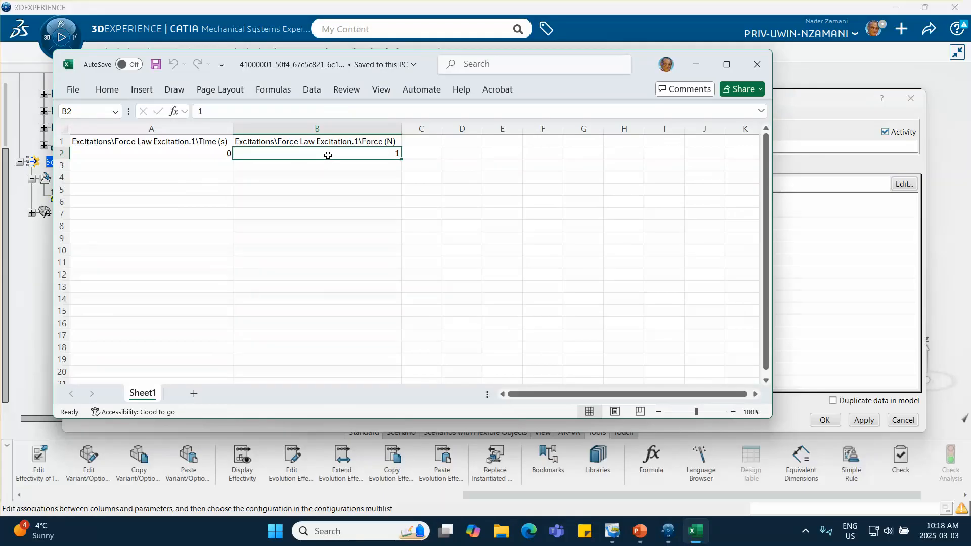
{"action": "type", "text": "200"}
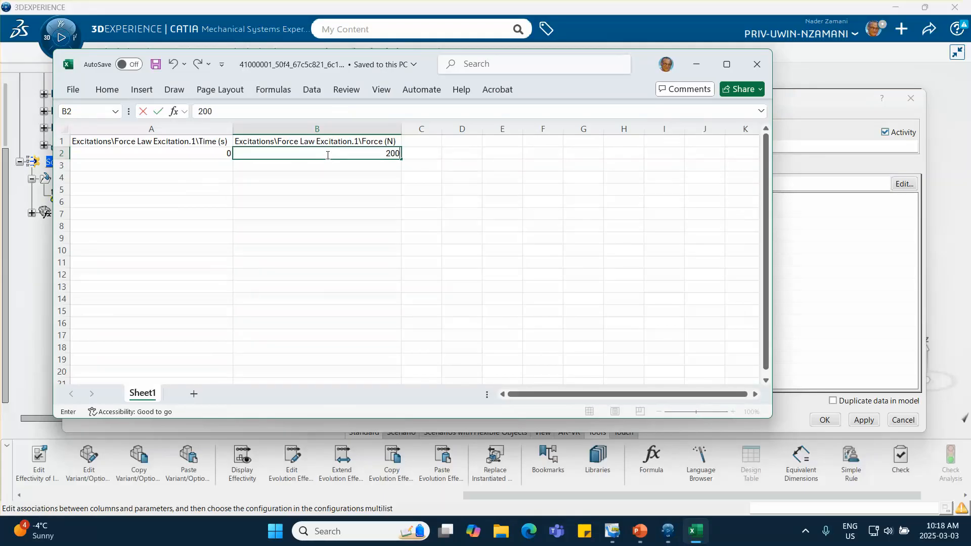
{"action": "type", "text": "0000"}
{"action": "left_click", "coordinate": [204, 164]}
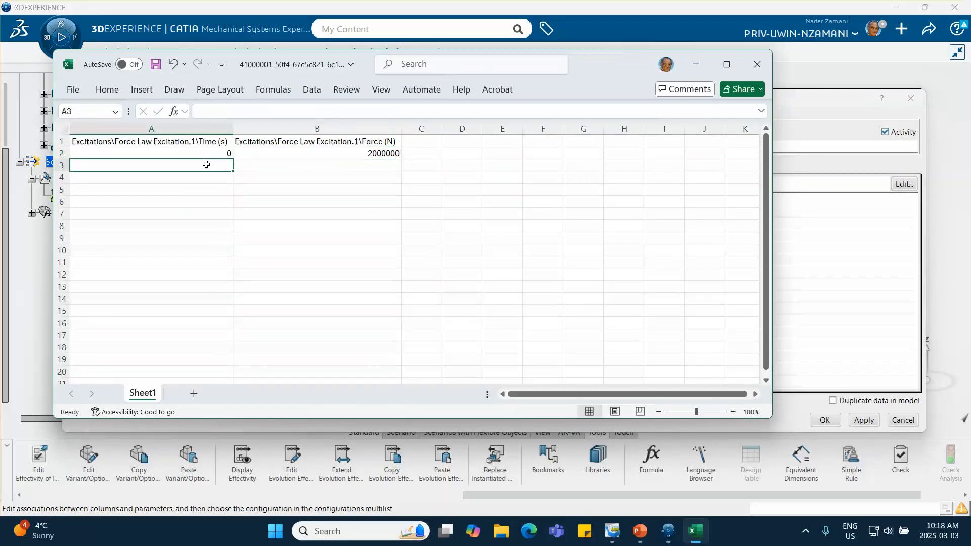
{"action": "type", "text": ".01"}
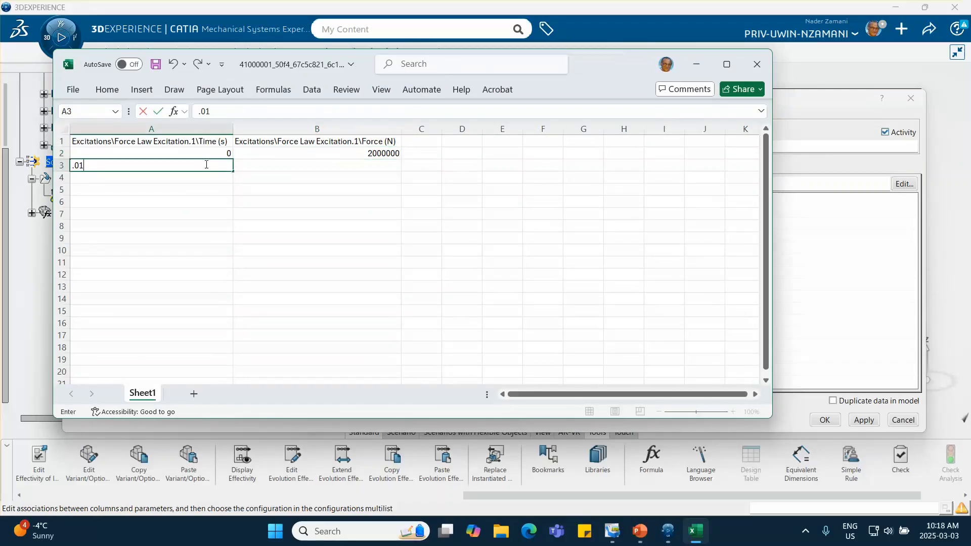
{"action": "left_click", "coordinate": [344, 165]}
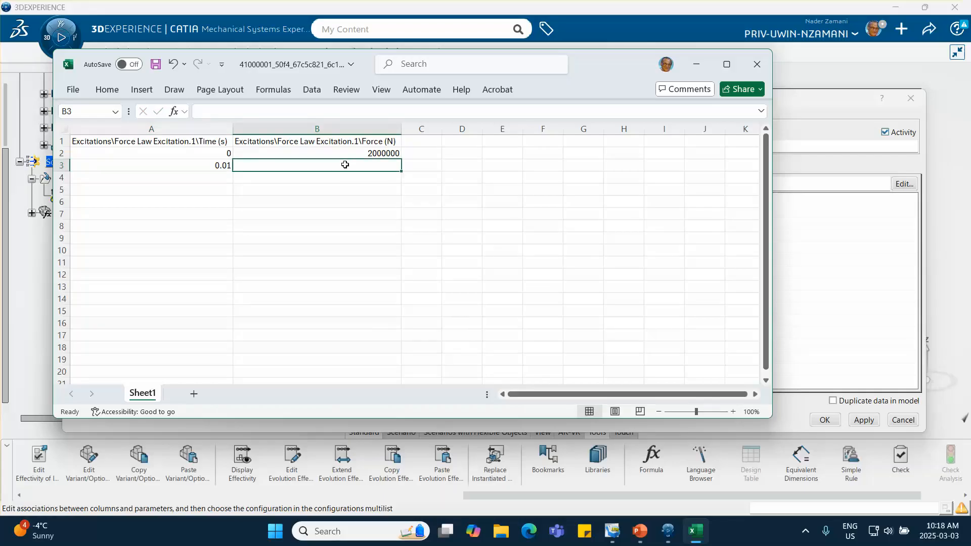
{"action": "type", "text": "2000"}
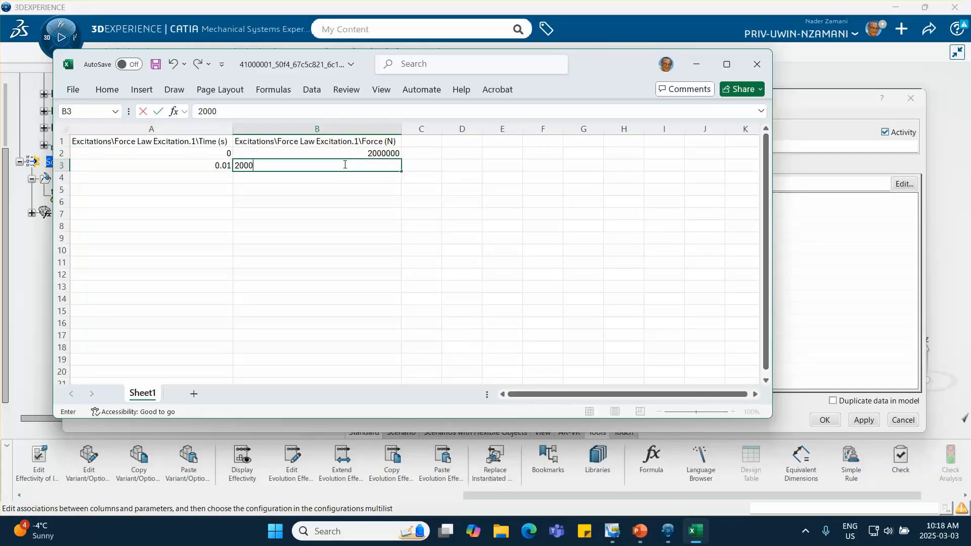
{"action": "type", "text": "000"}
{"action": "left_click", "coordinate": [338, 188]}
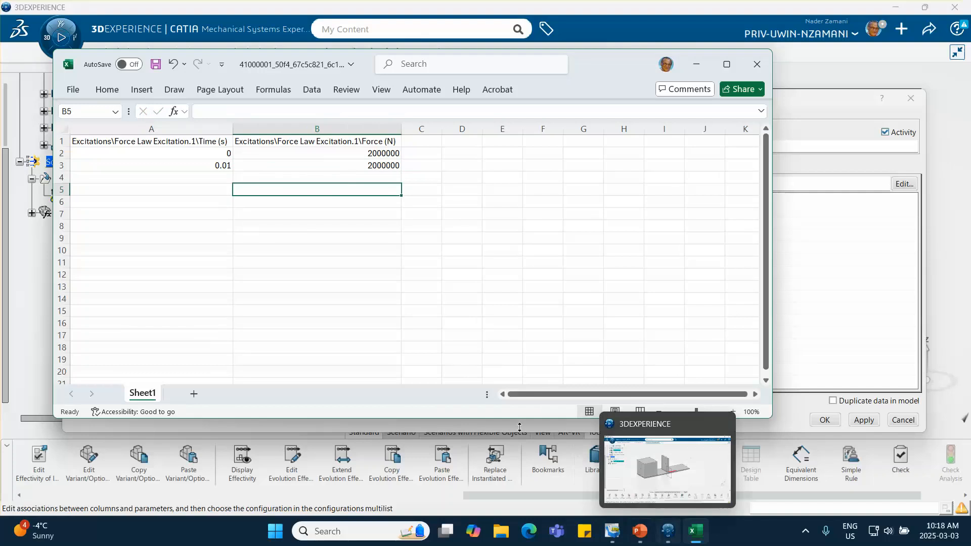
- Check the design table values on PowerPoint slide 13, and add an Excel row with time 0.01001 s and force 0 N
{"action": "left_click", "coordinate": [635, 526]}
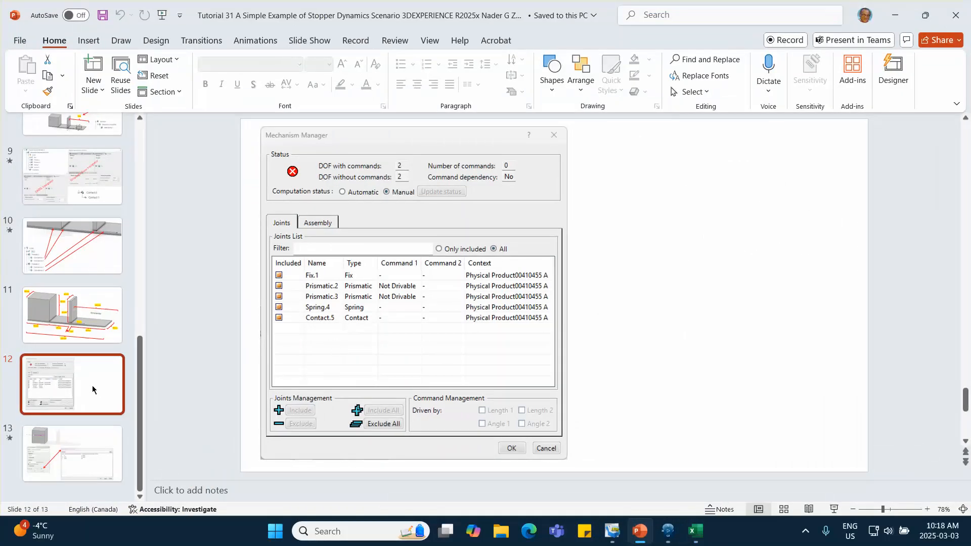
{"action": "left_click", "coordinate": [75, 463]}
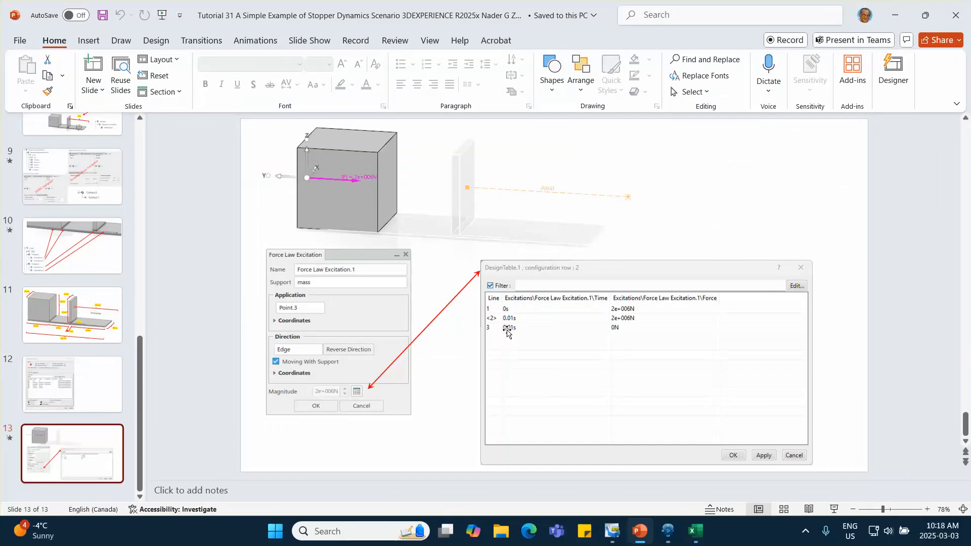
{"action": "left_click", "coordinate": [894, 15]}
{"action": "left_click", "coordinate": [213, 175]}
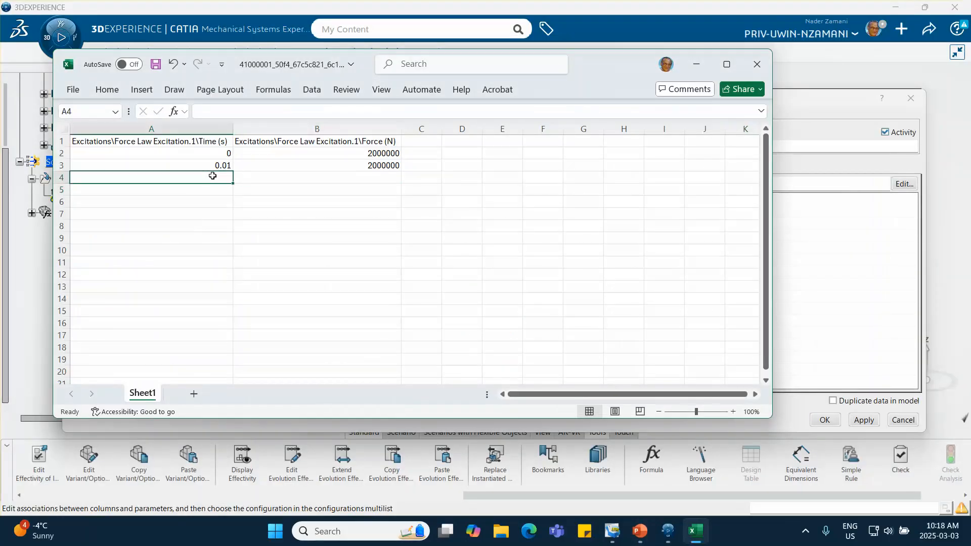
{"action": "type", "text": ".01"}
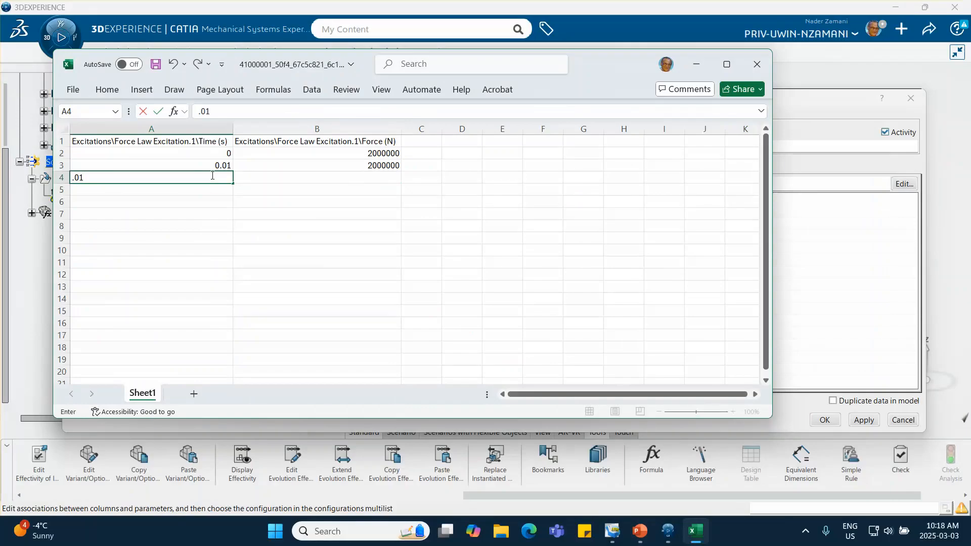
{"action": "type", "text": "001"}
{"action": "left_click", "coordinate": [347, 178]}
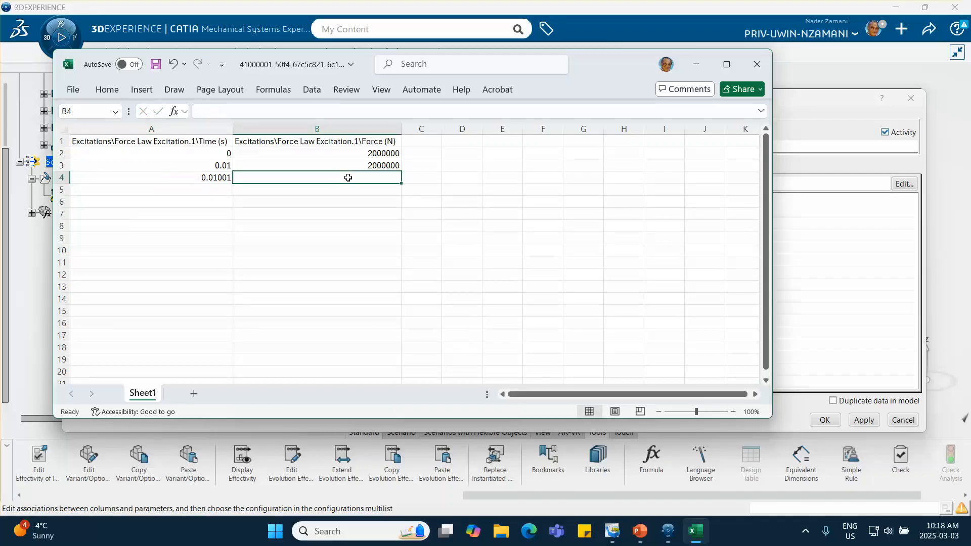
{"action": "type", "text": "0"}
{"action": "left_click", "coordinate": [334, 237]}
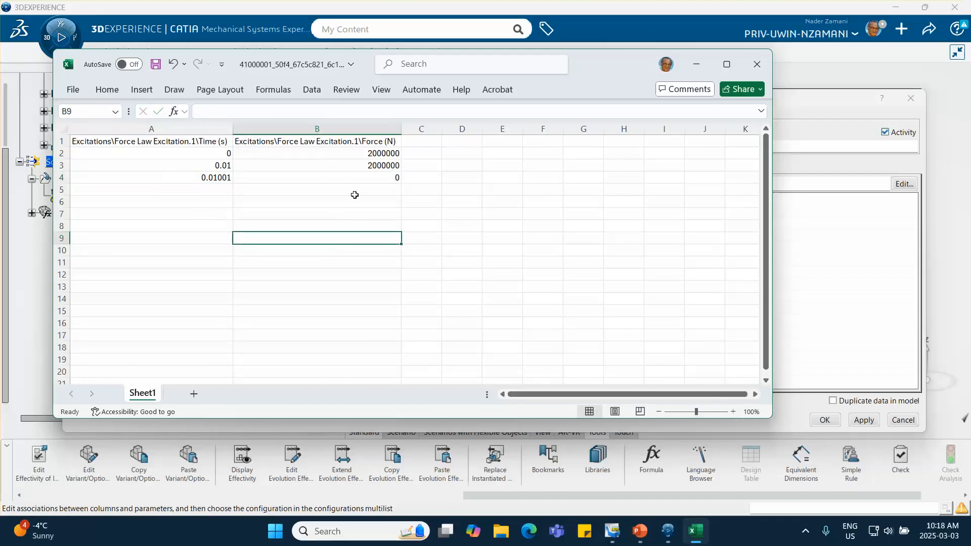
- Save and close the Excel workbook, dismiss the synchronization report, and accept the updated design table
{"action": "left_click", "coordinate": [155, 64]}
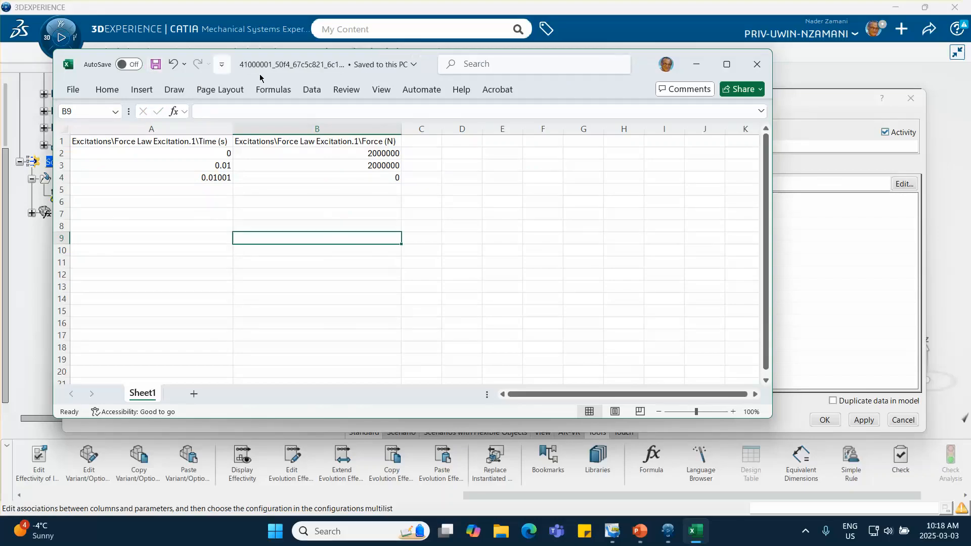
{"action": "left_click", "coordinate": [756, 65]}
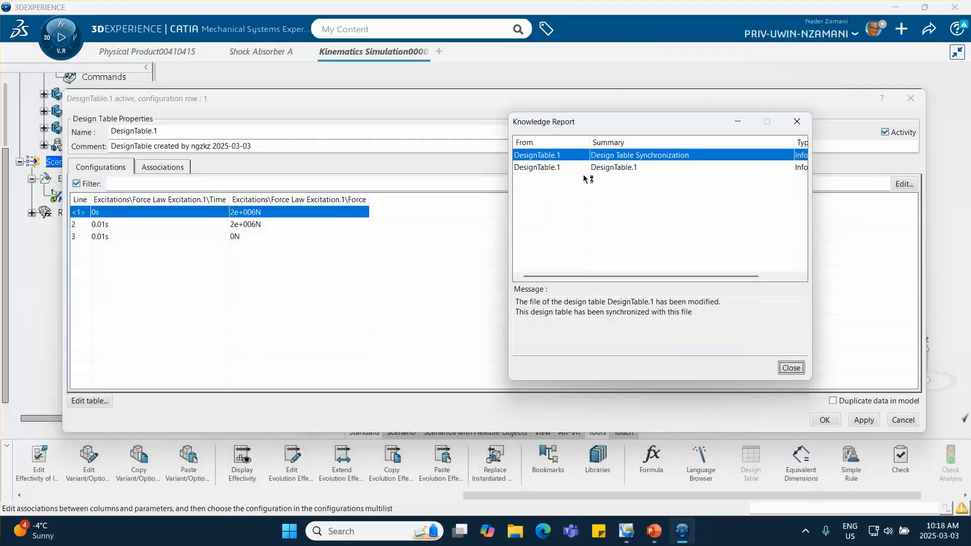
{"action": "left_click", "coordinate": [791, 368]}
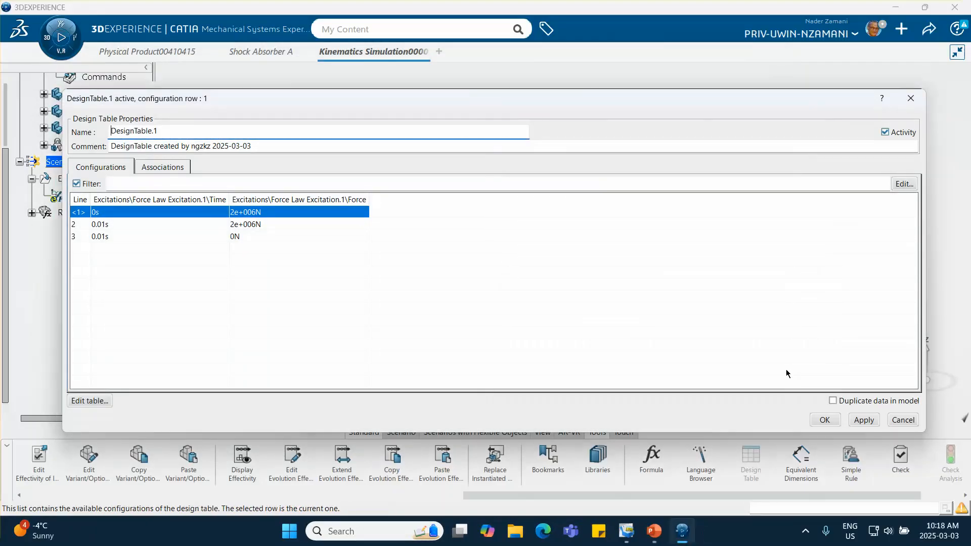
{"action": "left_click", "coordinate": [824, 419]}
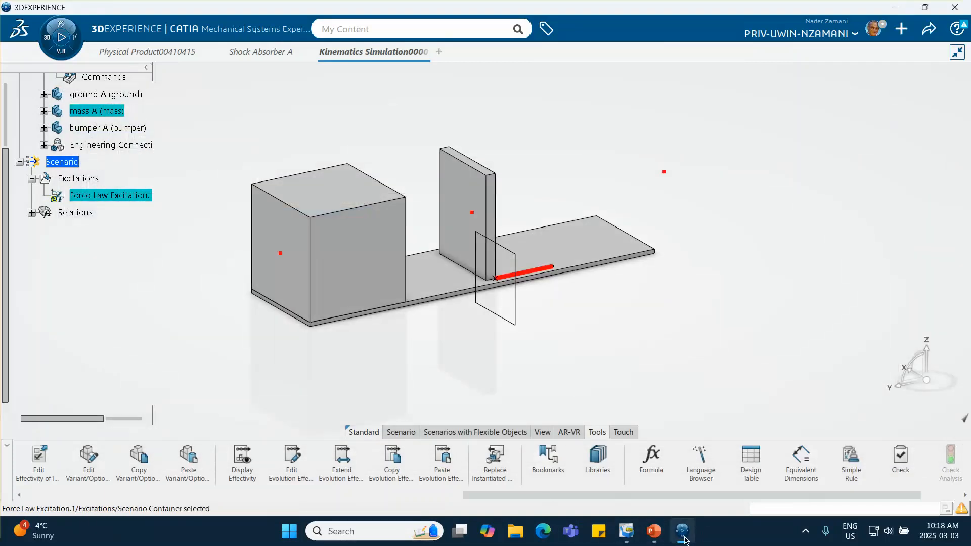
- Compare the reopened force law excitation with the PowerPoint slide, checking its link to the design table, and close it
{"action": "mouse_move", "coordinate": [685, 537]}
{"action": "left_click", "coordinate": [653, 530]}
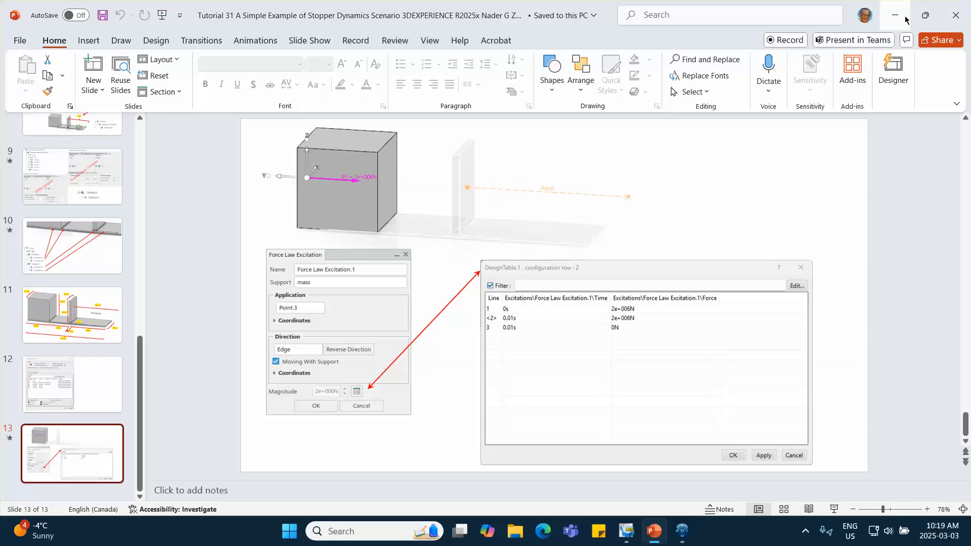
{"action": "left_click", "coordinate": [682, 530]}
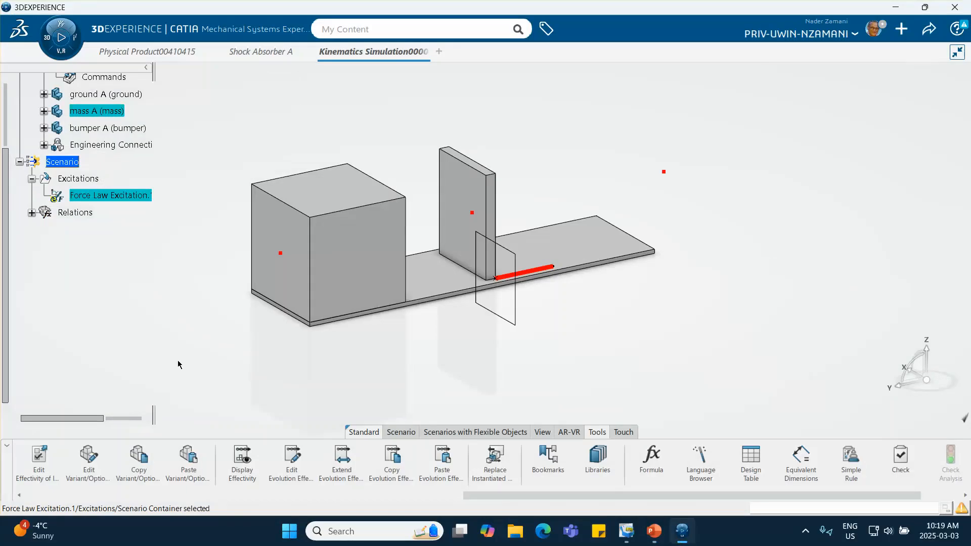
{"action": "double_click", "coordinate": [109, 196]}
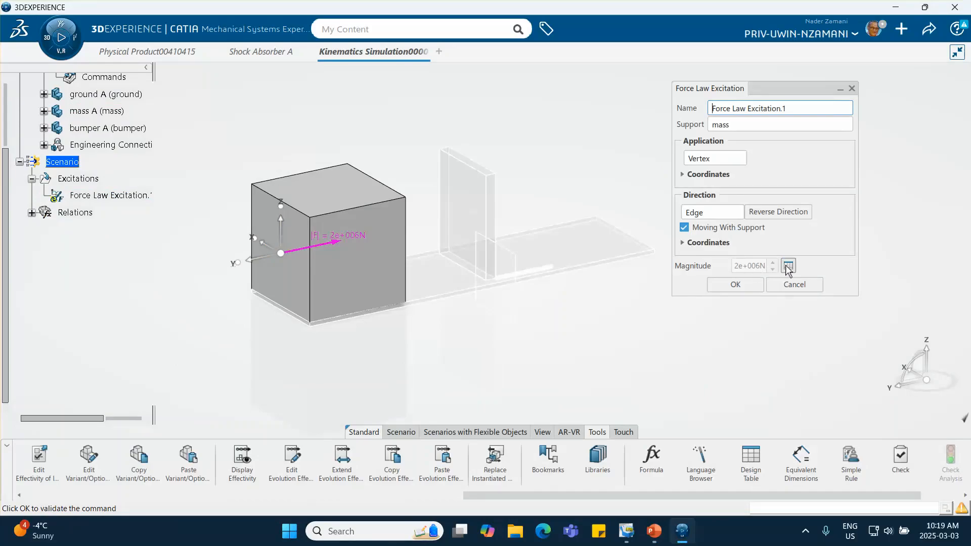
{"action": "left_click", "coordinate": [746, 285]}
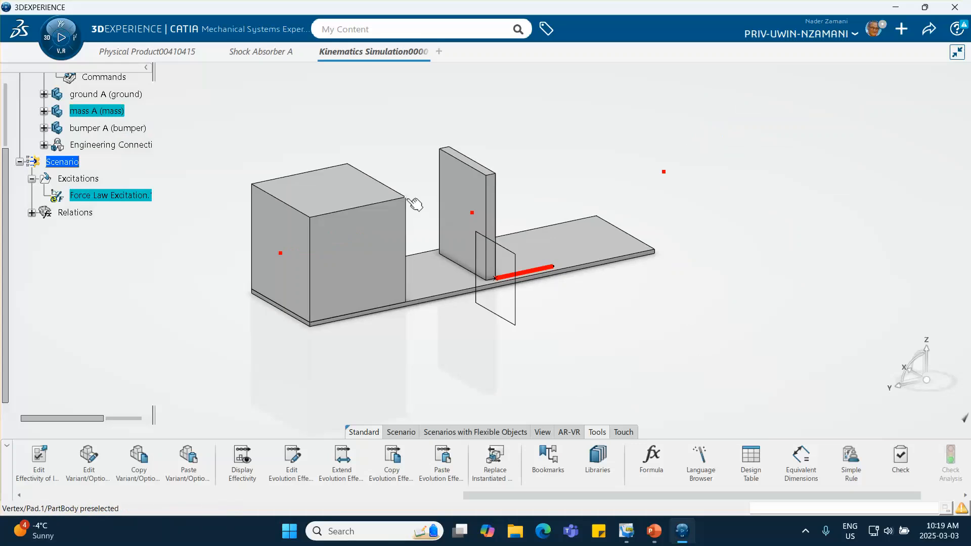
- Create a position, speed and acceleration probe on the mass's upper corner vertex facing the bumper, with Shock Absorber A as reference product
{"action": "scroll", "coordinate": [712, 444], "scroll_direction": "down", "scroll_amount": 2}
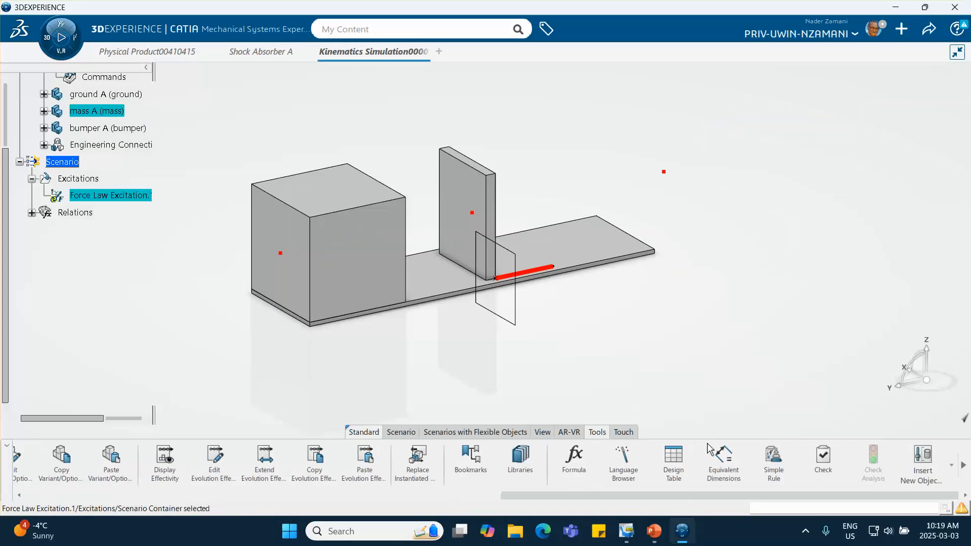
{"action": "left_click", "coordinate": [402, 432]}
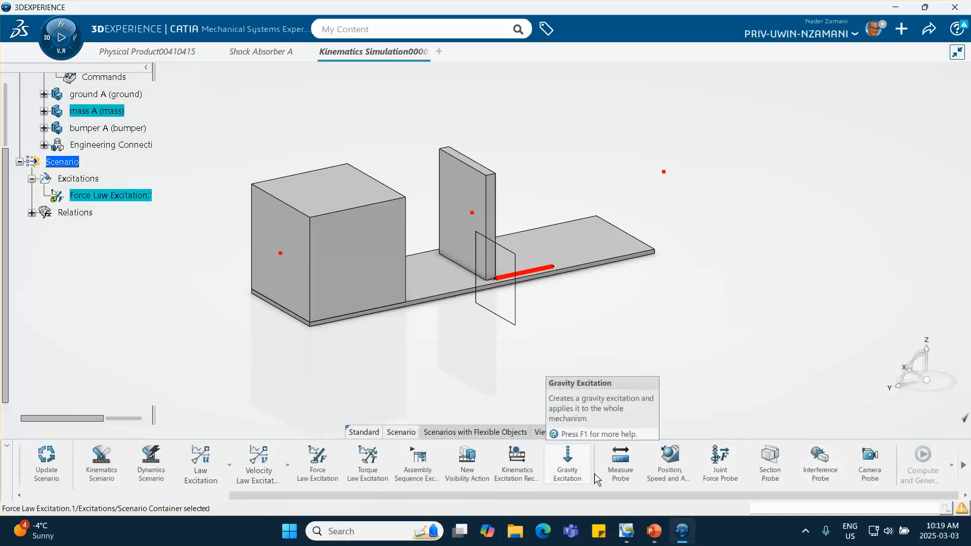
{"action": "left_click", "coordinate": [670, 460]}
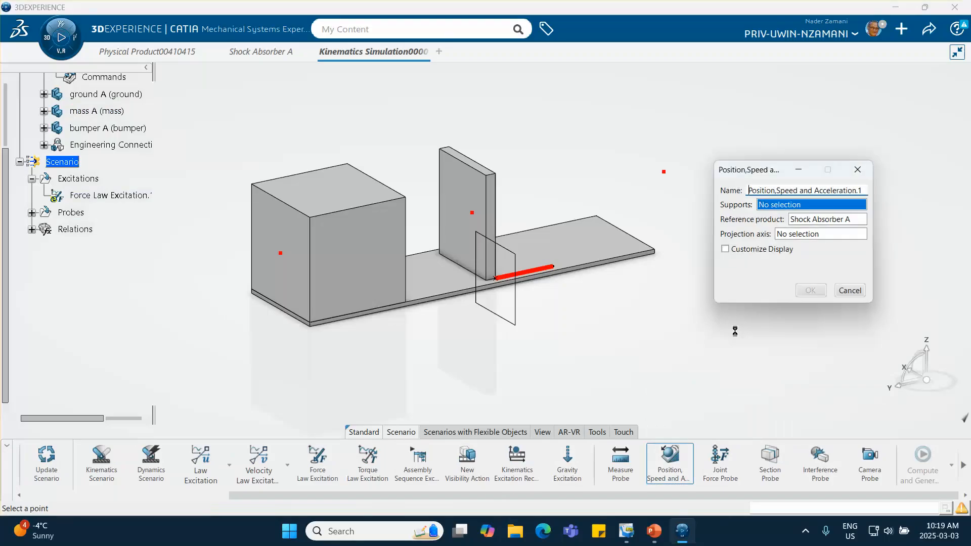
{"action": "left_click", "coordinate": [407, 197]}
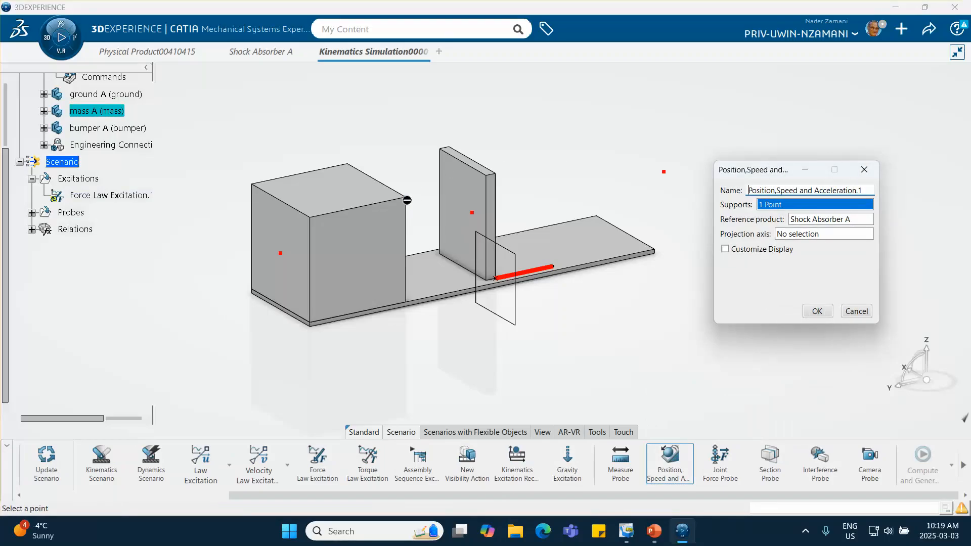
{"action": "left_click", "coordinate": [818, 311]}
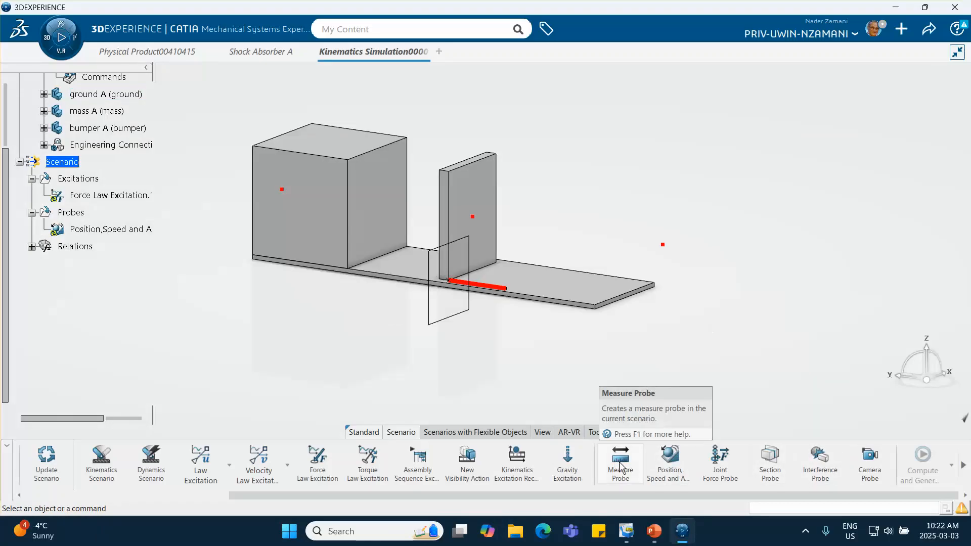
- Create a minimum distance measure probe between the ground's Plane.1 and the ground's Point.1
{"action": "left_click", "coordinate": [619, 466]}
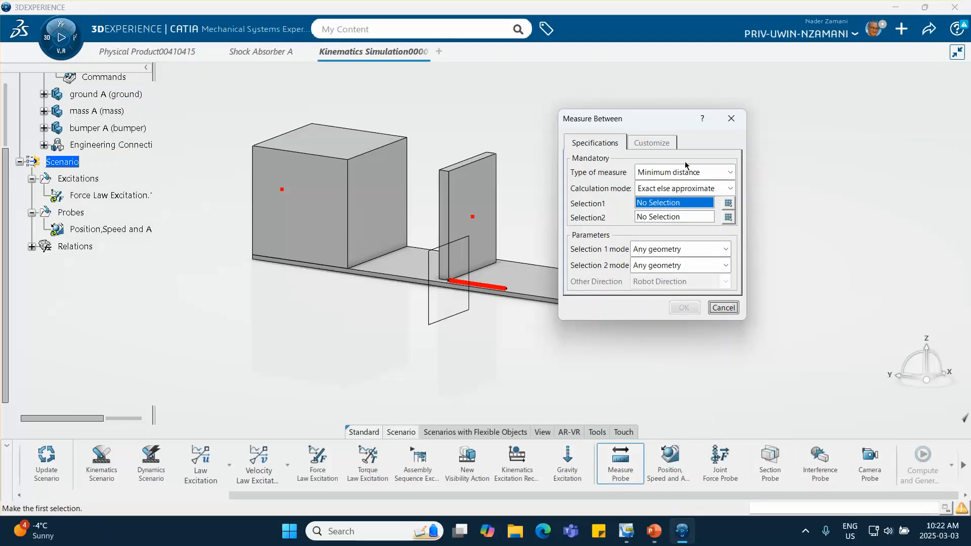
{"action": "left_click", "coordinate": [724, 174]}
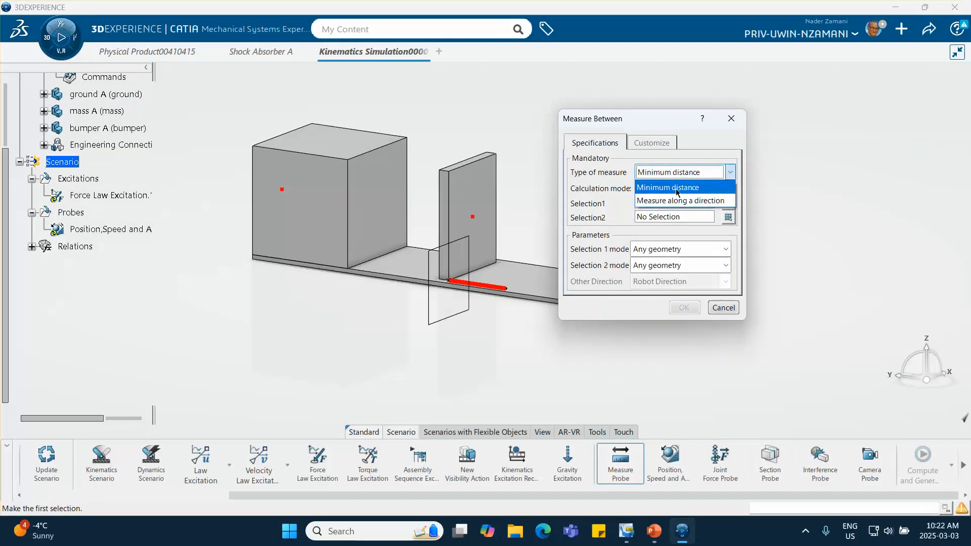
{"action": "left_click", "coordinate": [677, 187]}
{"action": "left_click_drag", "start_coordinate": [651, 123], "coordinate": [787, 115]}
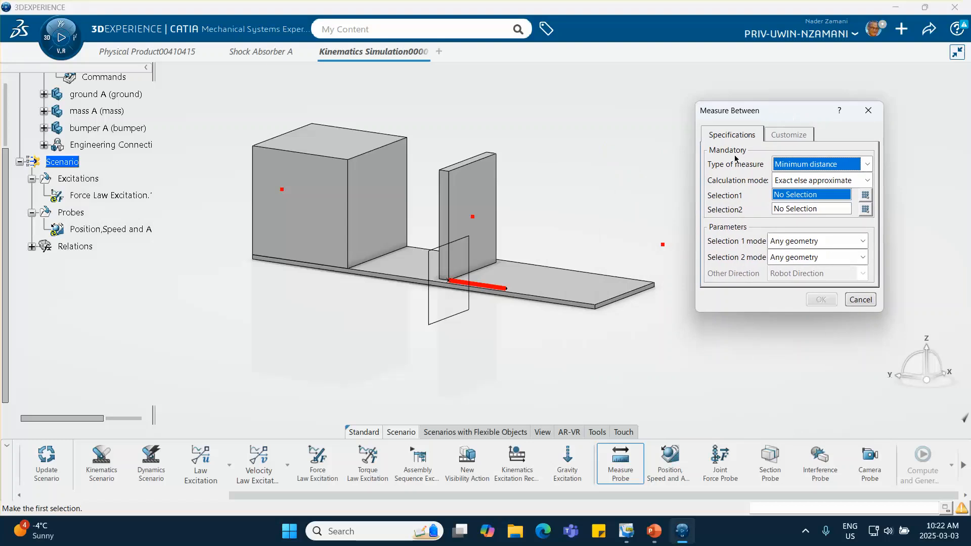
{"action": "left_click", "coordinate": [448, 324]}
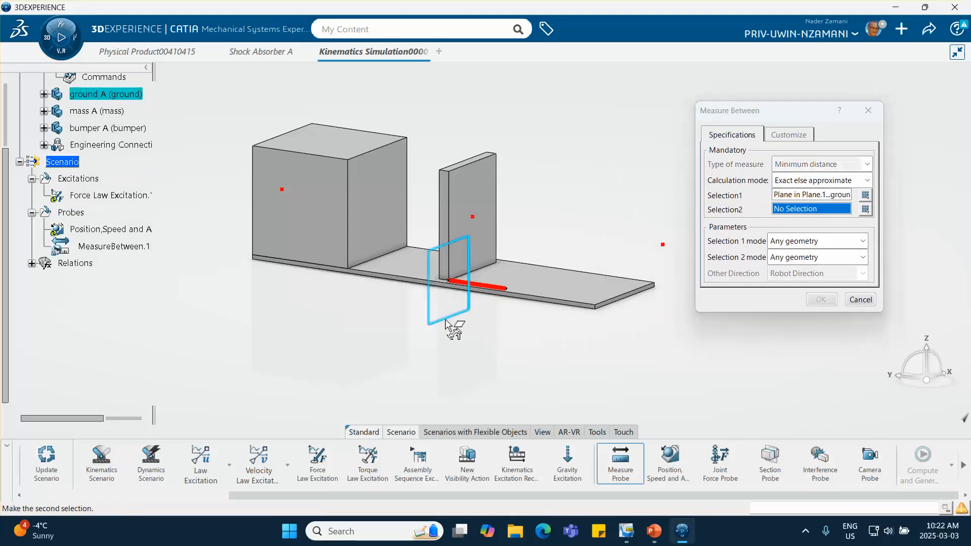
{"action": "left_click", "coordinate": [663, 245]}
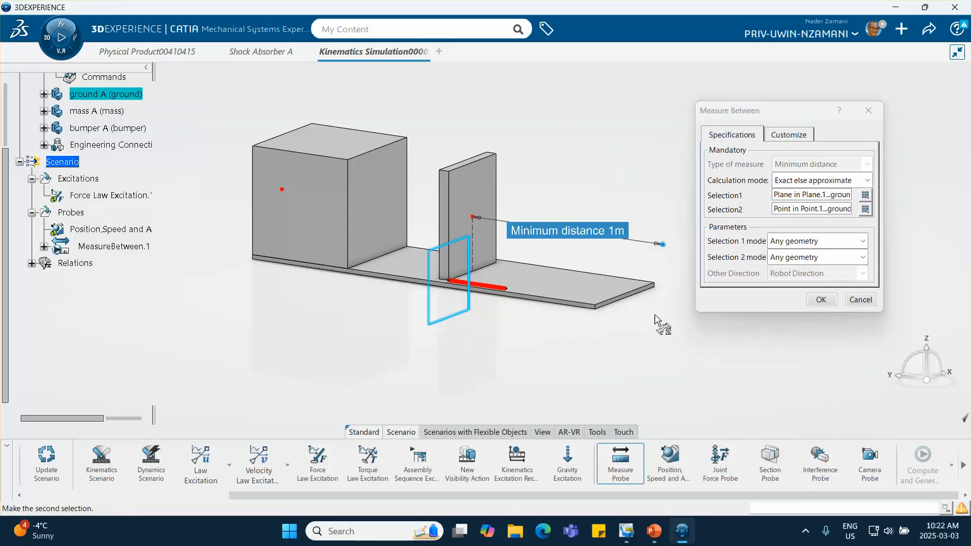
{"action": "left_click", "coordinate": [821, 300]}
{"action": "left_click", "coordinate": [821, 300]}
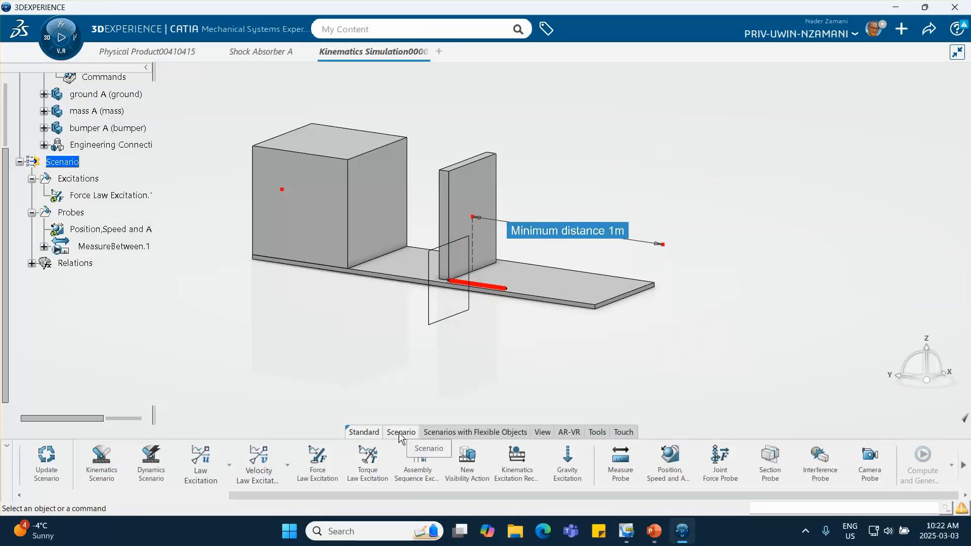
- Create a dynamics scenario that references the force law excitation
{"action": "left_click", "coordinate": [151, 463]}
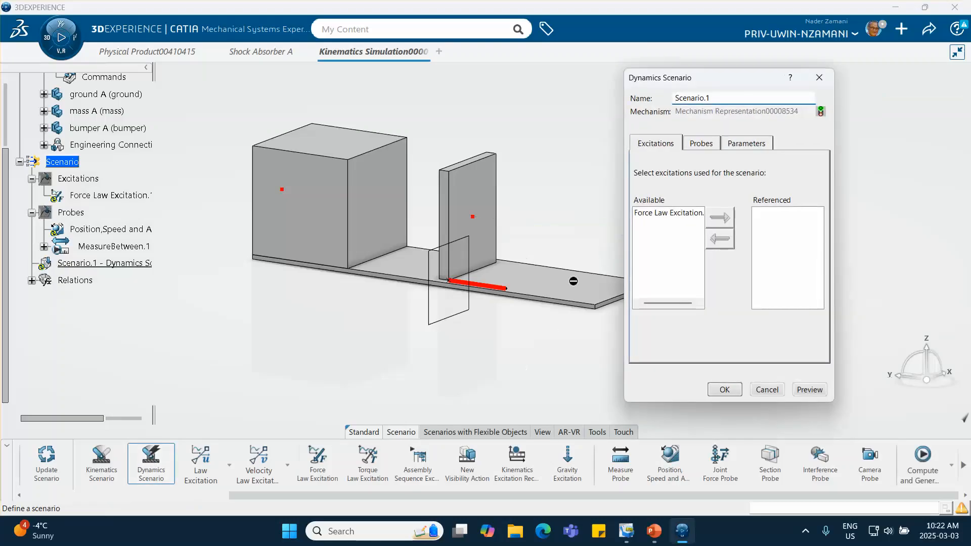
{"action": "left_click", "coordinate": [666, 215]}
{"action": "left_click", "coordinate": [720, 217]}
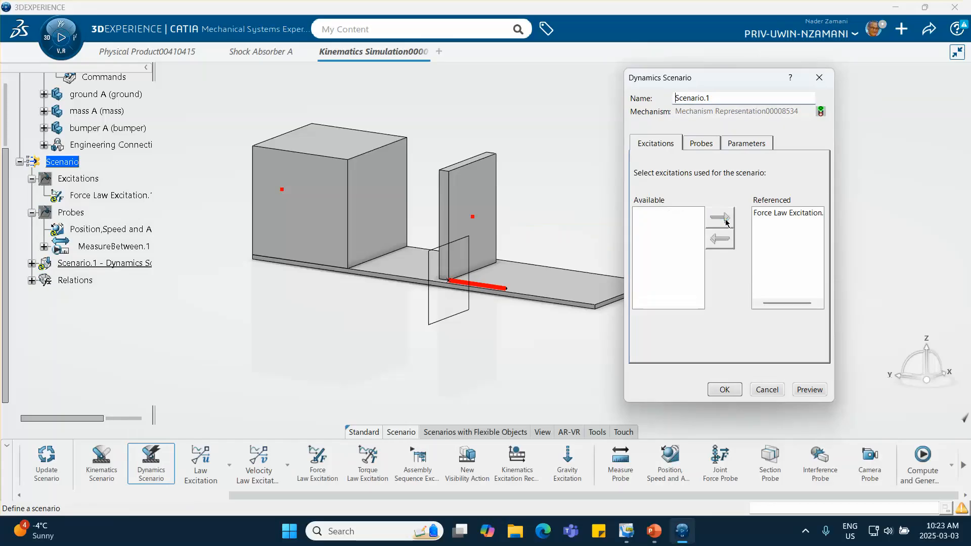
- Reference the position, speed and acceleration probe and the distance measure probe in the dynamics scenario
{"action": "left_click", "coordinate": [702, 145]}
{"action": "left_click", "coordinate": [667, 214]}
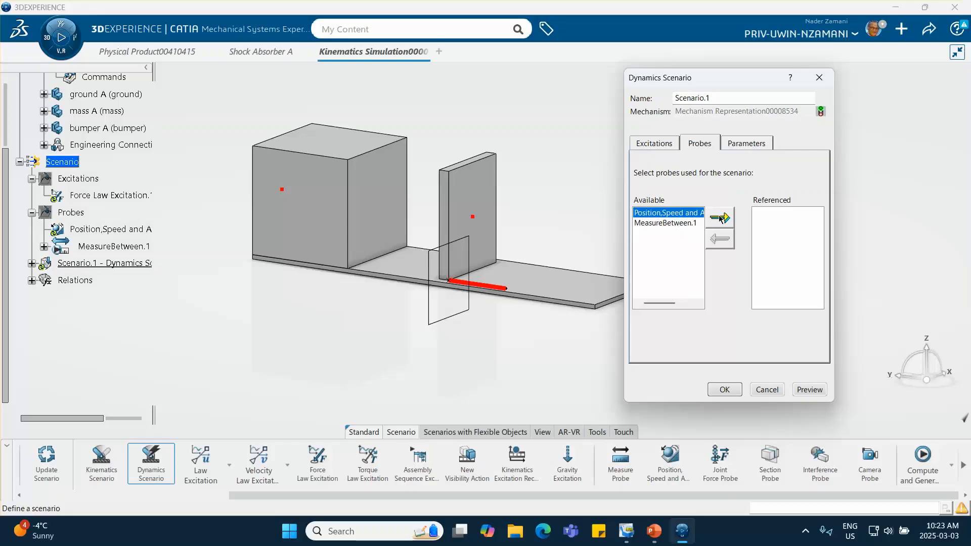
{"action": "left_click", "coordinate": [721, 219]}
{"action": "left_click", "coordinate": [667, 215]}
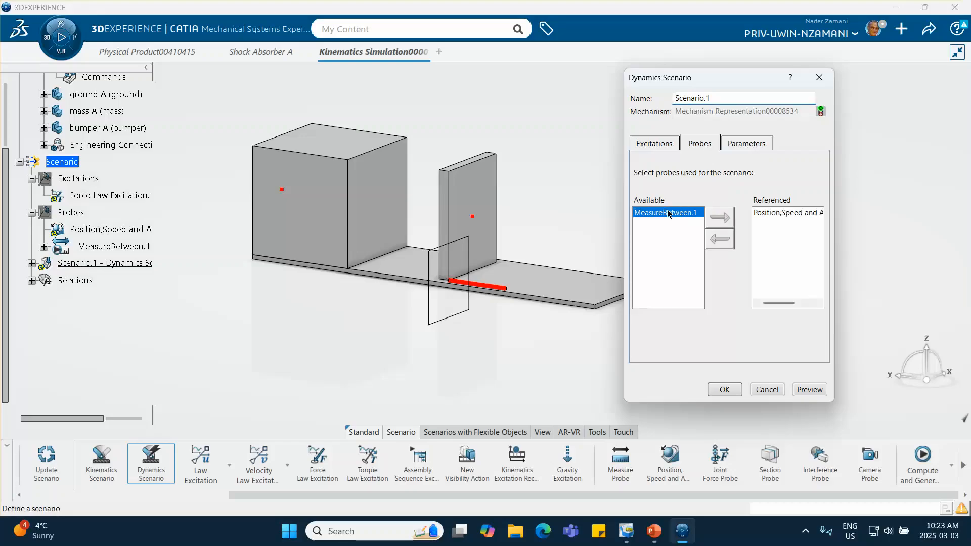
{"action": "left_click", "coordinate": [719, 218]}
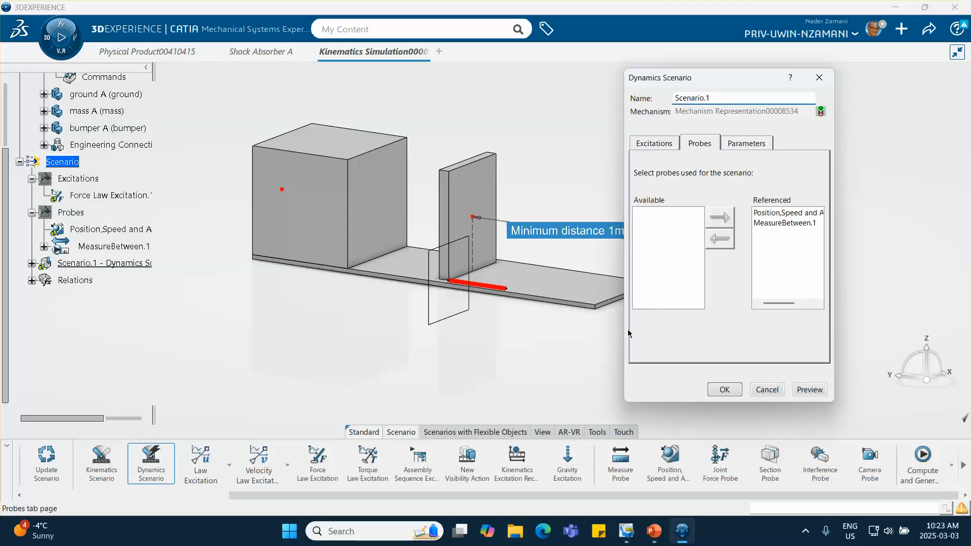
- Open the dynamics scenario's simulation parameters and review the available integrator types
{"action": "left_click", "coordinate": [747, 144]}
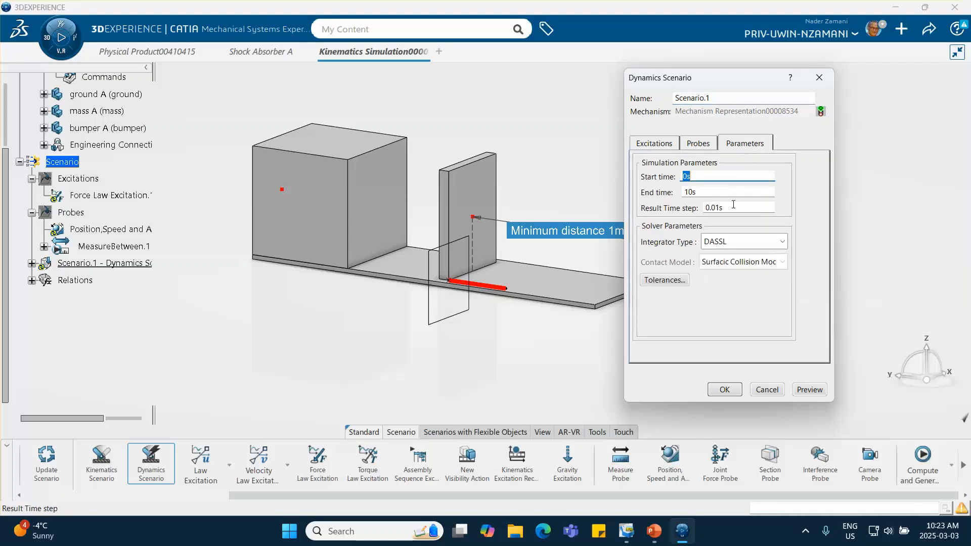
{"action": "left_click", "coordinate": [741, 243]}
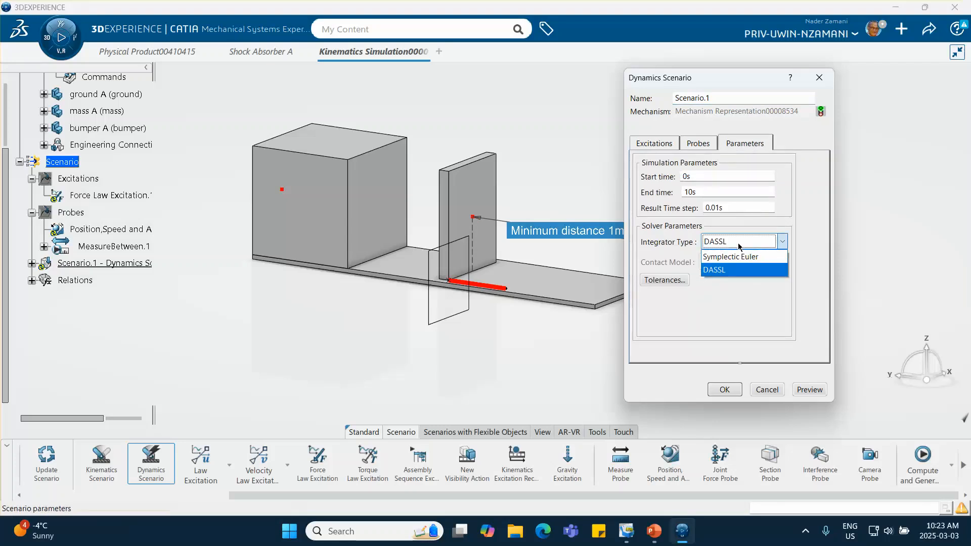
{"action": "left_click", "coordinate": [810, 222]}
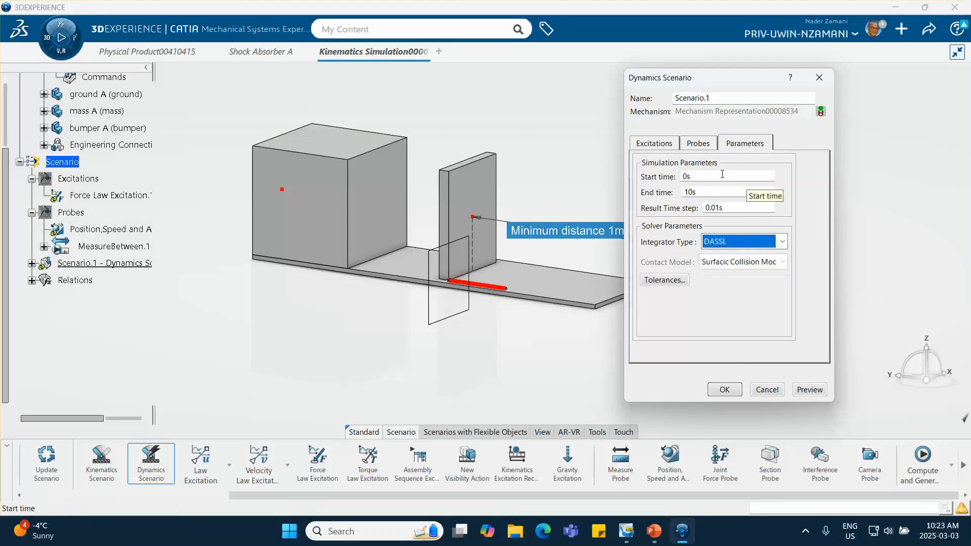
{"action": "left_click_drag", "start_coordinate": [704, 190], "coordinate": [650, 195]}
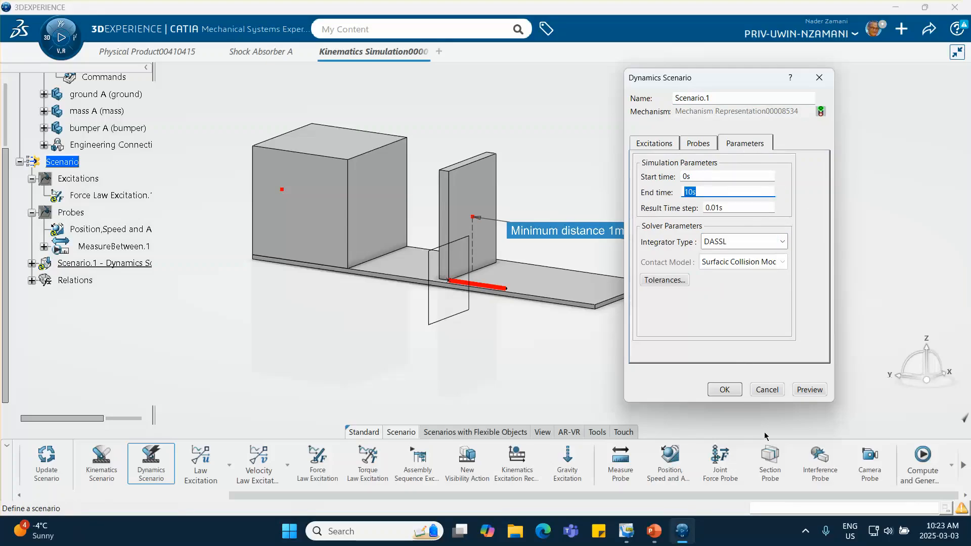
- Switch to the PowerPoint tutorial, look up the scenario parameters on the Symplectic Euler integrator slide, and return to 3DEXPERIENCE
{"action": "left_click", "coordinate": [654, 531]}
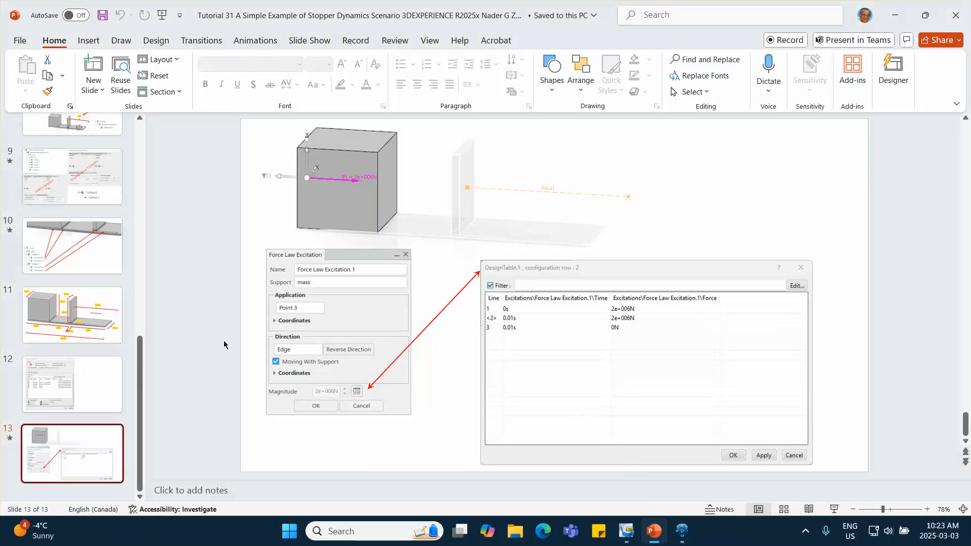
{"action": "left_click", "coordinate": [87, 384]}
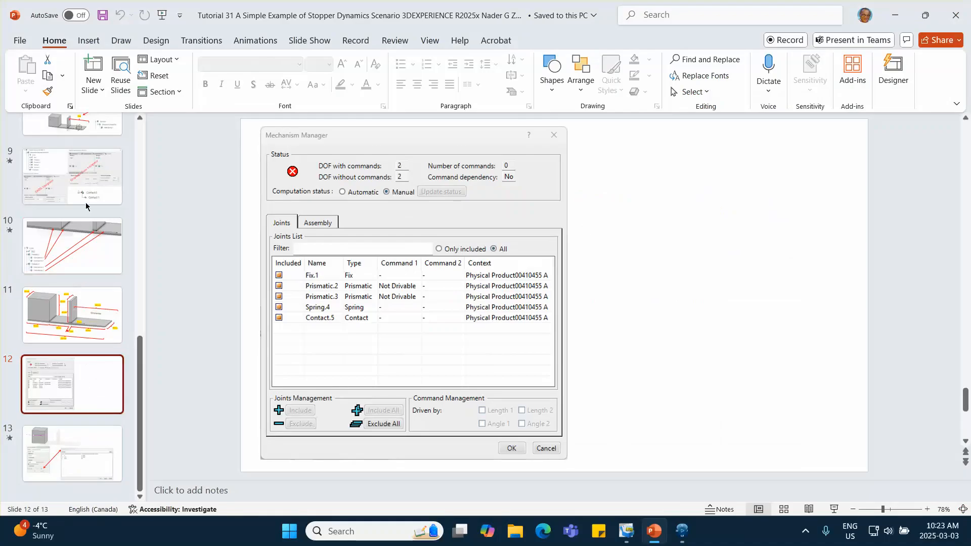
{"action": "scroll", "coordinate": [86, 196], "scroll_direction": "up", "scroll_amount": 1}
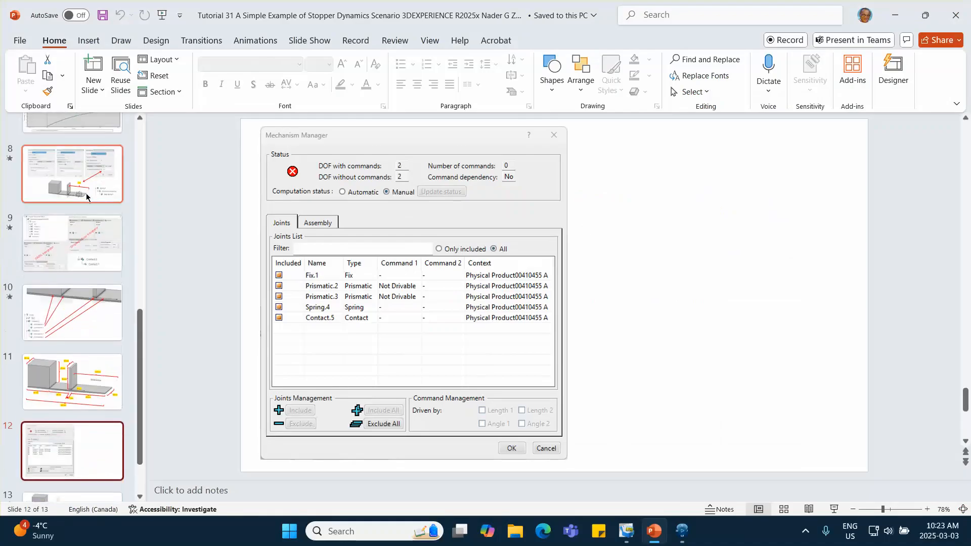
{"action": "scroll", "coordinate": [86, 221], "scroll_direction": "down", "scroll_amount": 1}
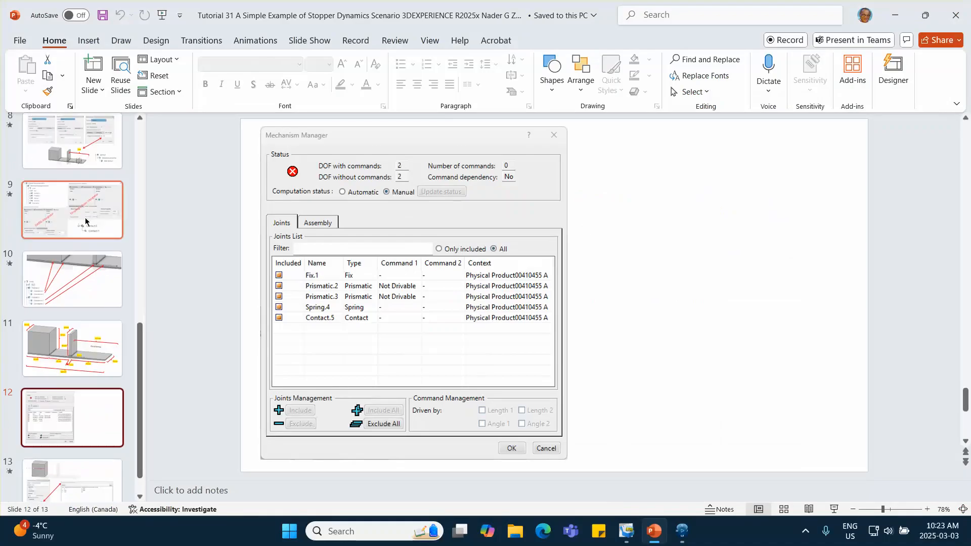
{"action": "scroll", "coordinate": [86, 221], "scroll_direction": "up", "scroll_amount": 2}
{"action": "left_click", "coordinate": [81, 182]}
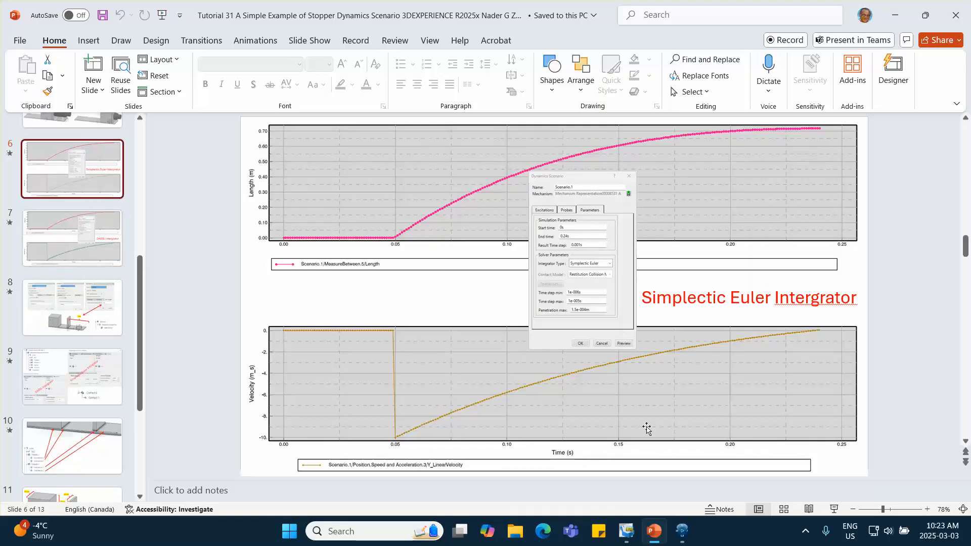
{"action": "left_click", "coordinate": [682, 531]}
- Set the dynamics scenario's end time to 0.24 s and its integrator type to Symplectic Euler
{"action": "left_click_drag", "start_coordinate": [708, 195], "coordinate": [631, 194]}
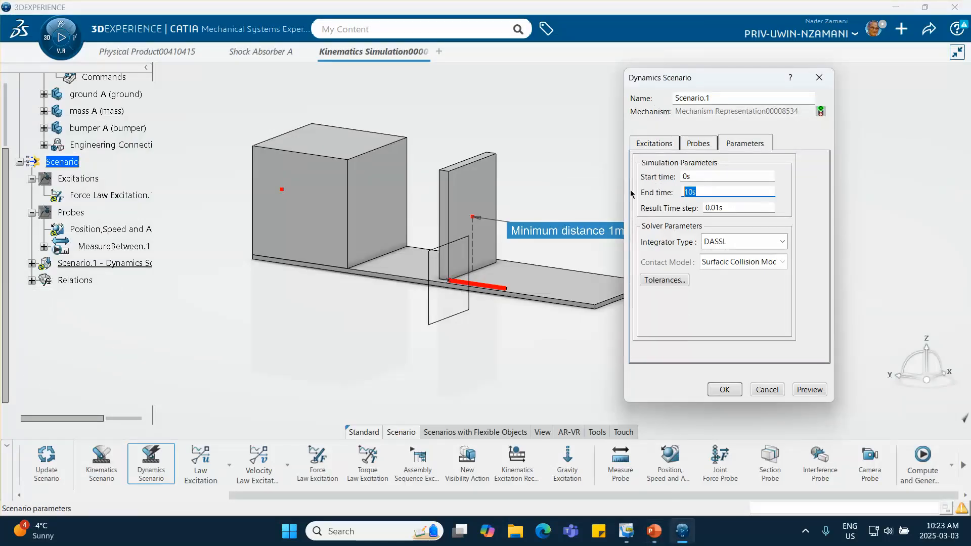
{"action": "key", "text": "BackSpace"}
{"action": "left_click", "coordinate": [746, 243]}
{"action": "left_click", "coordinate": [733, 257]}
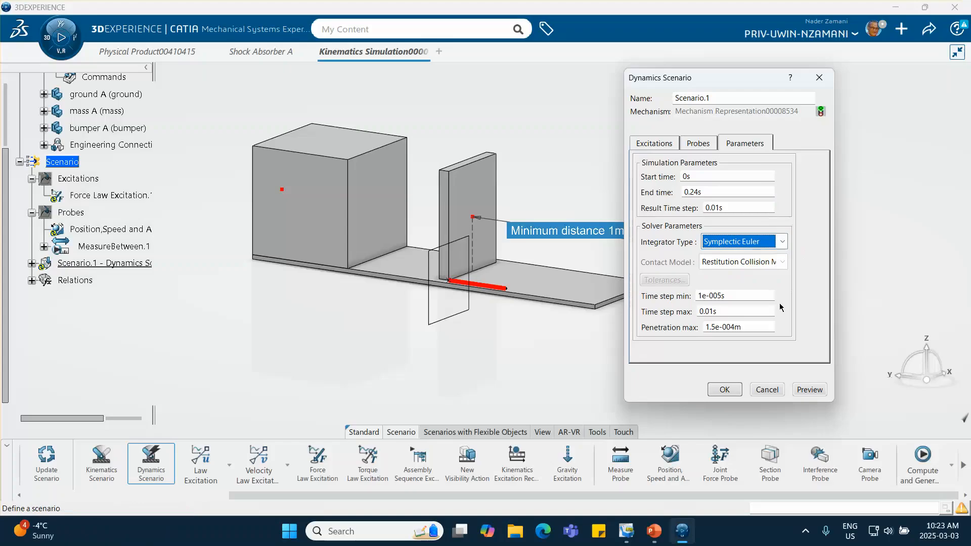
{"action": "left_click", "coordinate": [724, 389]}
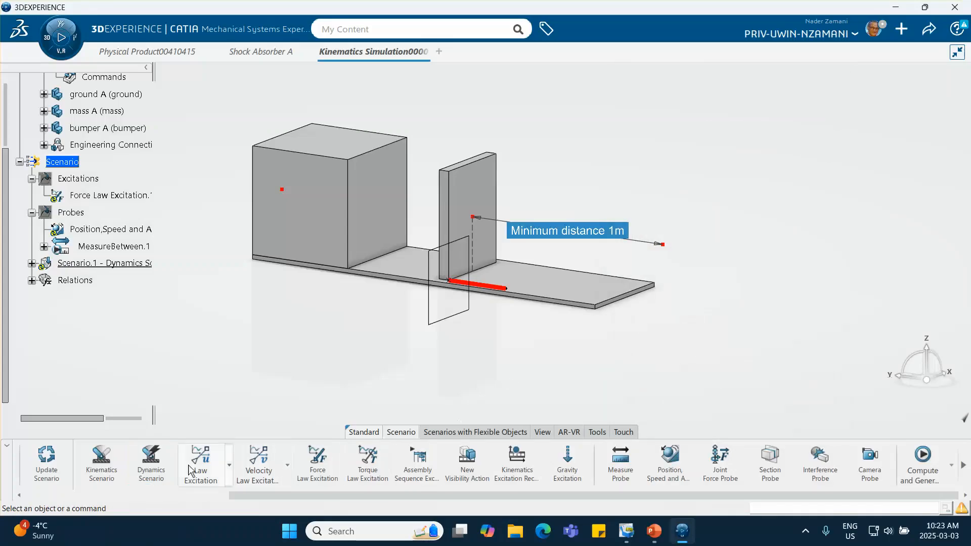
- Force compute the dynamics scenario, generate its results, and dismiss the incident diagnosis
{"action": "right_click", "coordinate": [125, 263]}
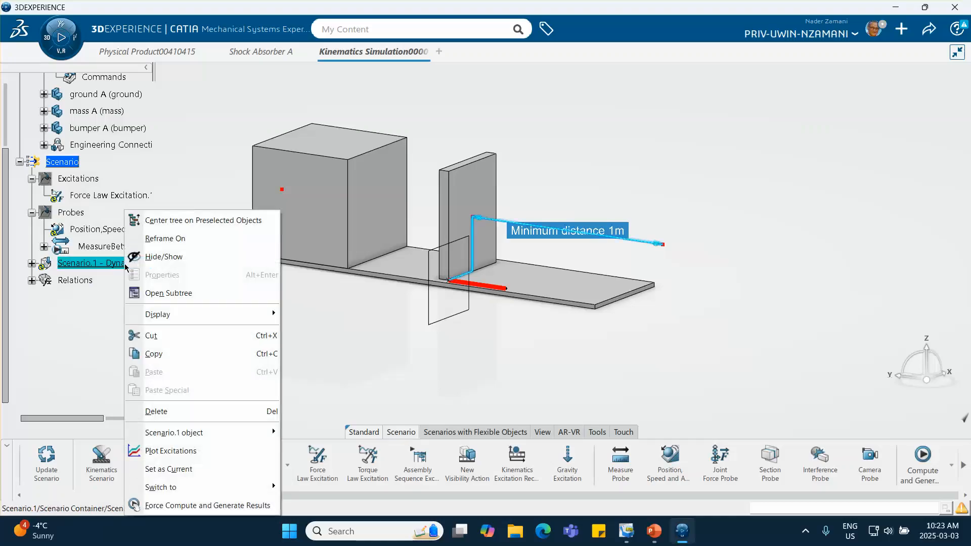
{"action": "left_click", "coordinate": [208, 505]}
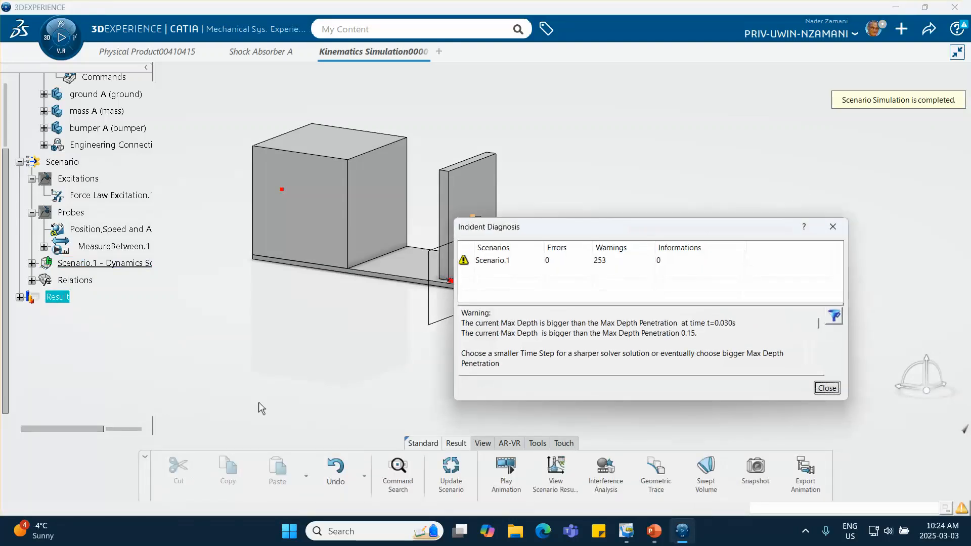
{"action": "left_click", "coordinate": [826, 388]}
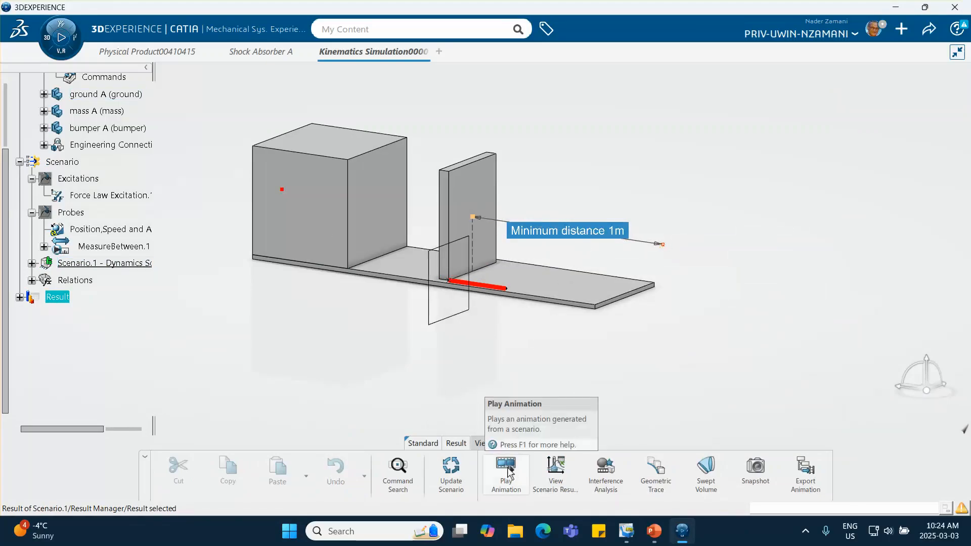
- Plot only the Y_LinearVelocity result of the position, speed and acceleration probe and examine the curve
{"action": "left_click", "coordinate": [556, 472]}
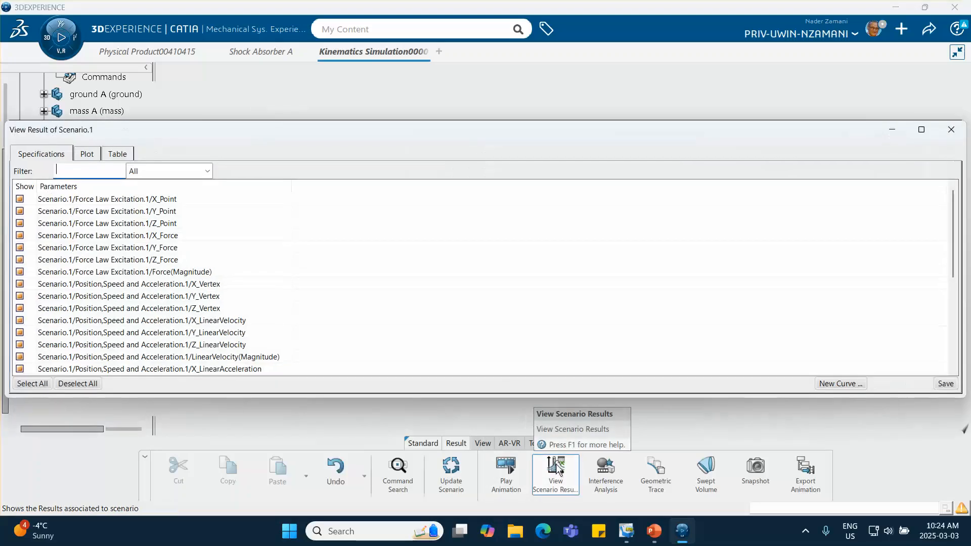
{"action": "left_click", "coordinate": [77, 384]}
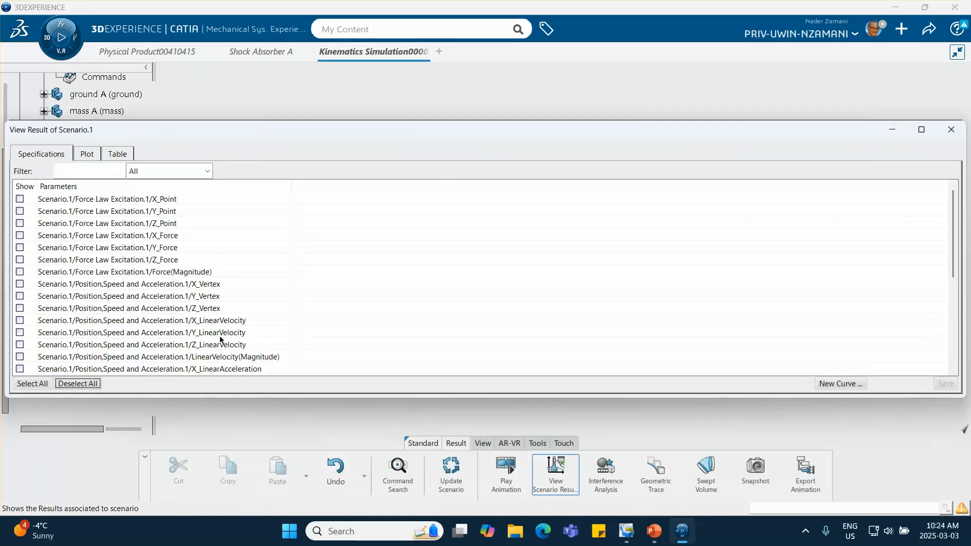
{"action": "left_click", "coordinate": [20, 334]}
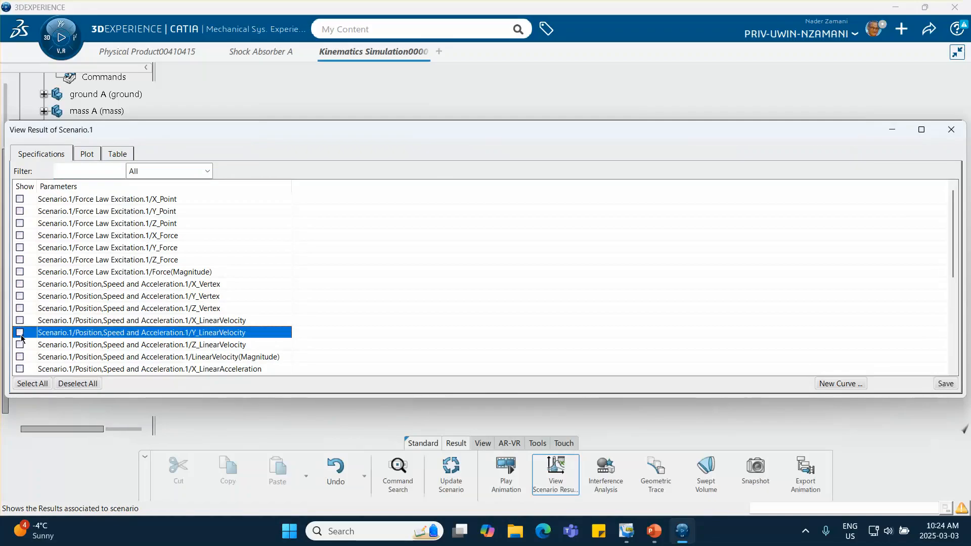
{"action": "left_click", "coordinate": [81, 153]}
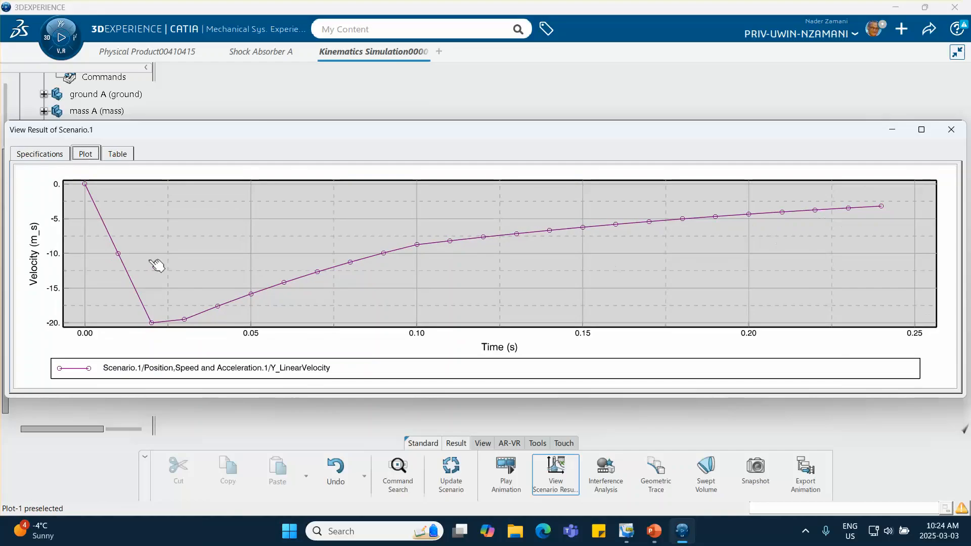
{"action": "left_click", "coordinate": [947, 135]}
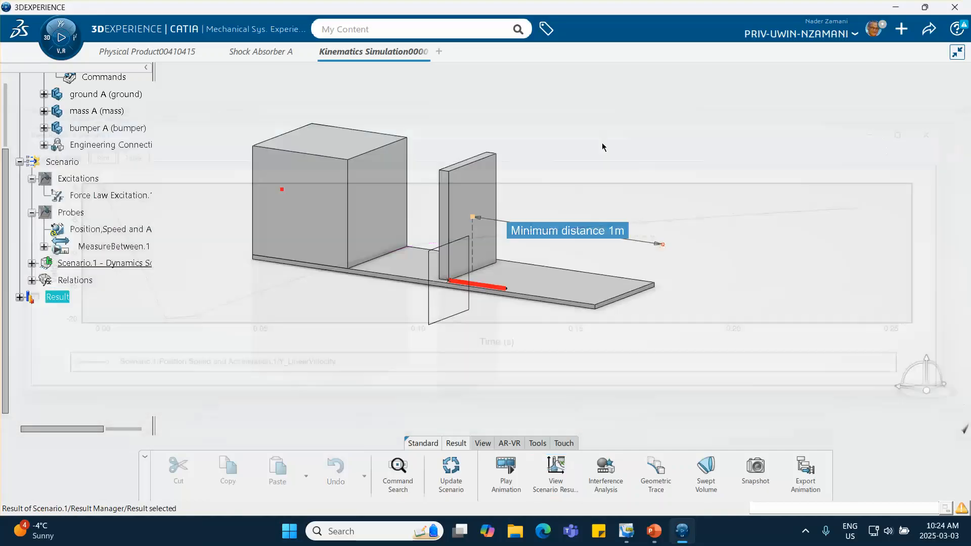
- Set the dynamics scenario's result time step and maximum time step to 0.001 s
{"action": "left_click", "coordinate": [98, 261]}
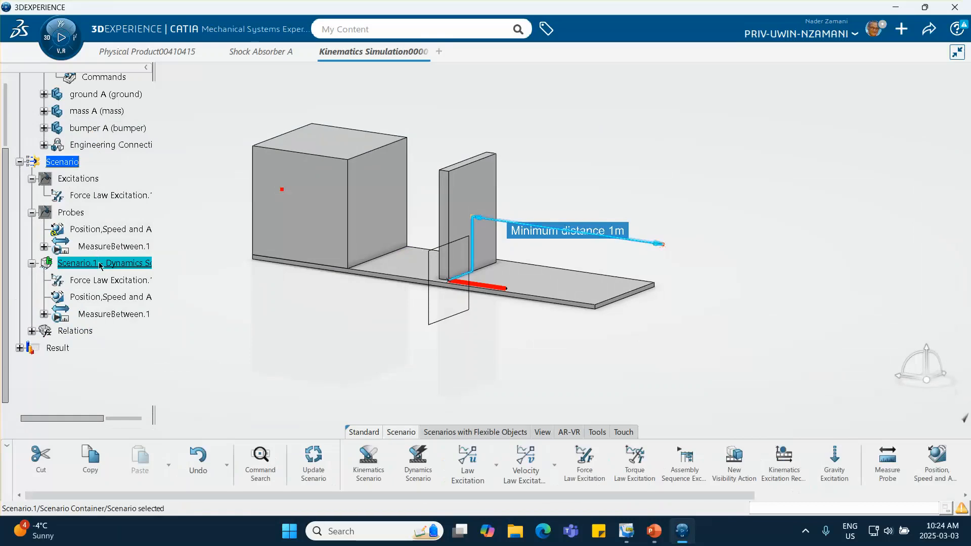
{"action": "left_click", "coordinate": [746, 143]}
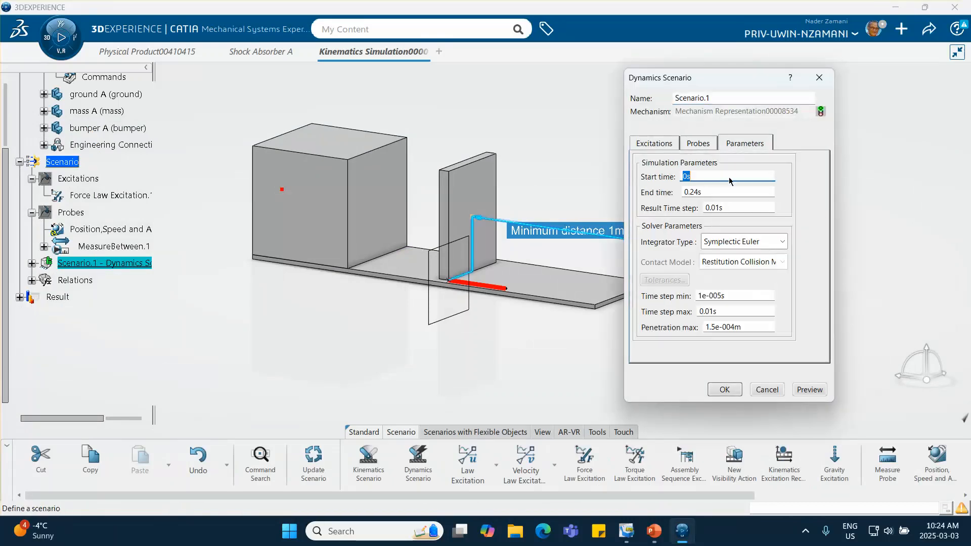
{"action": "left_click", "coordinate": [711, 207]}
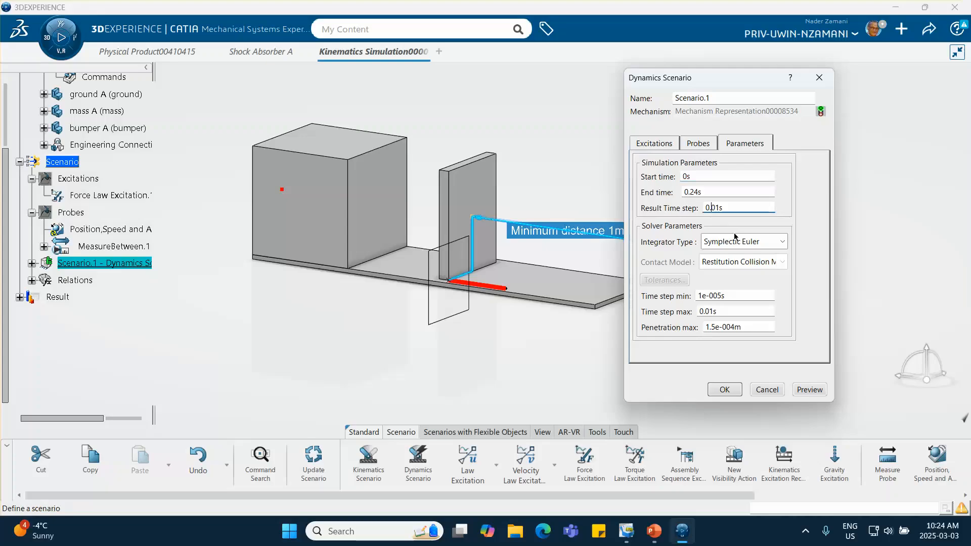
{"action": "type", "text": "0"}
{"action": "left_click", "coordinate": [715, 317]}
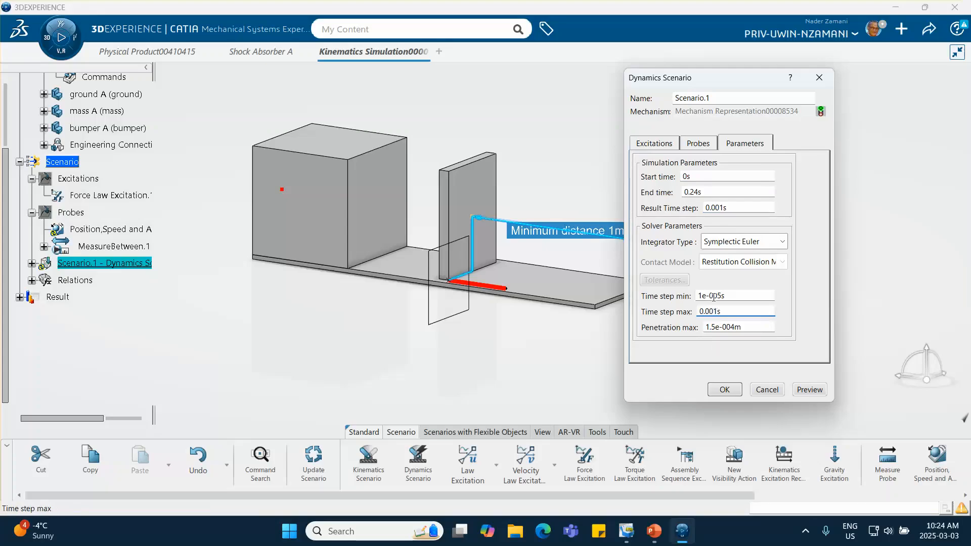
{"action": "left_click", "coordinate": [723, 389]}
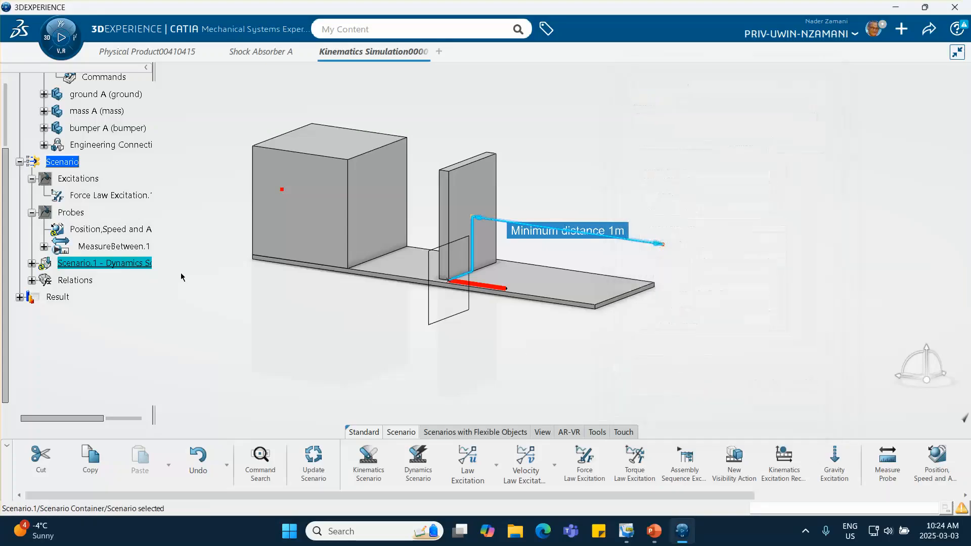
- Switch to the PowerPoint tutorial and check the solver time steps on the enlarged Symplectic Euler slide
{"action": "left_click", "coordinate": [660, 536]}
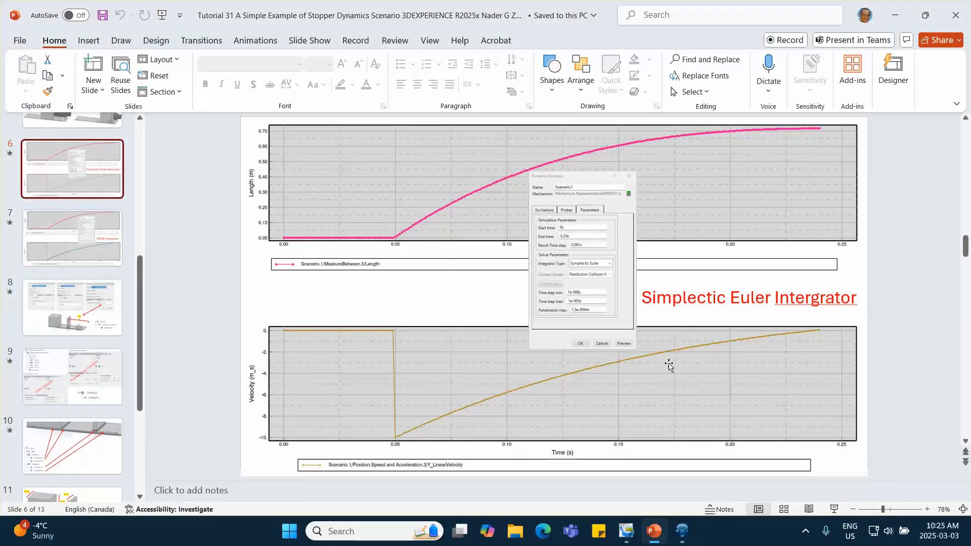
{"action": "left_click", "coordinate": [910, 510]}
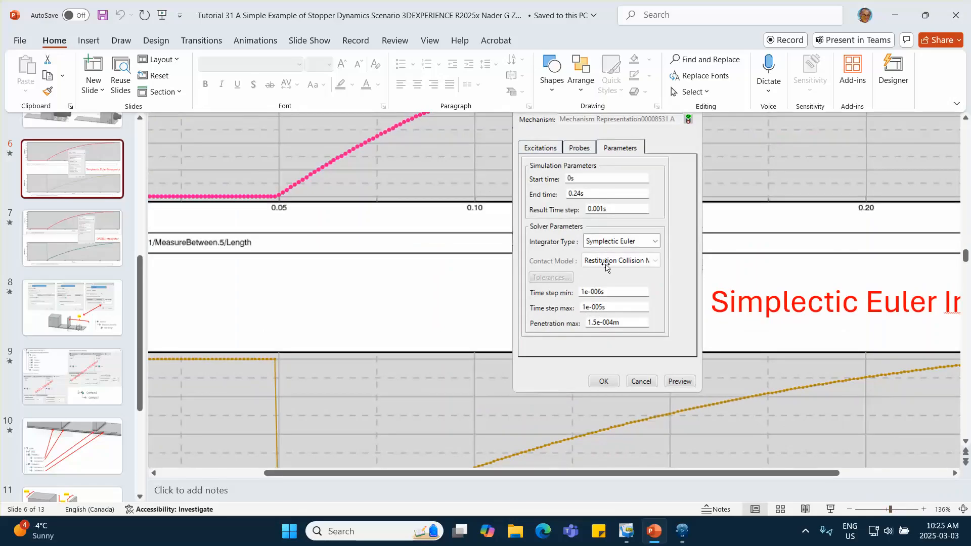
{"action": "left_click", "coordinate": [894, 15]}
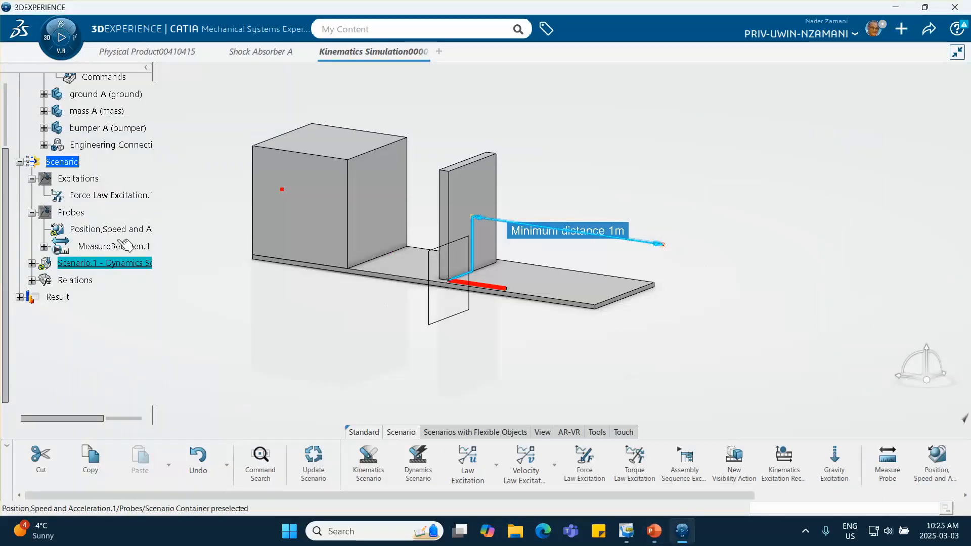
- Set the dynamics scenario's maximum time step to 1e-005 s
{"action": "double_click", "coordinate": [125, 263]}
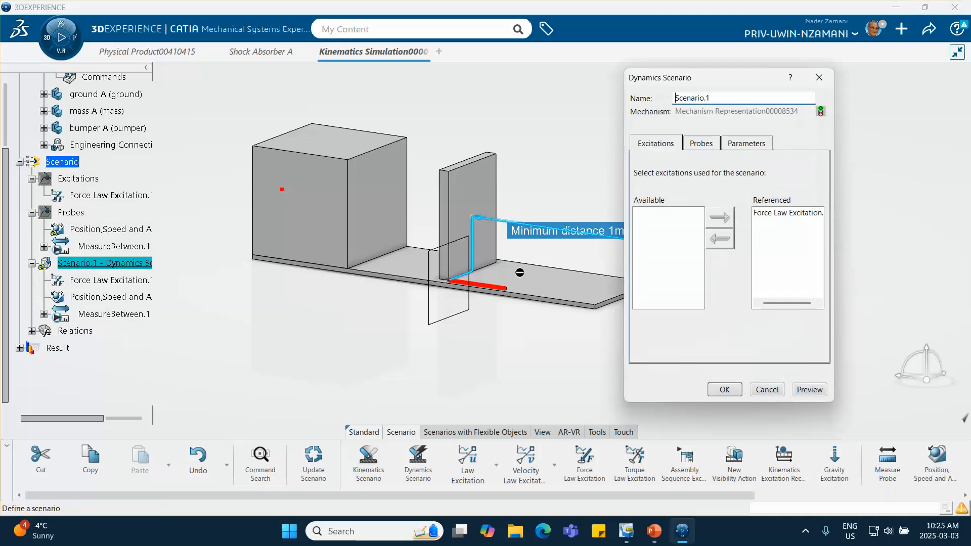
{"action": "left_click", "coordinate": [745, 143]}
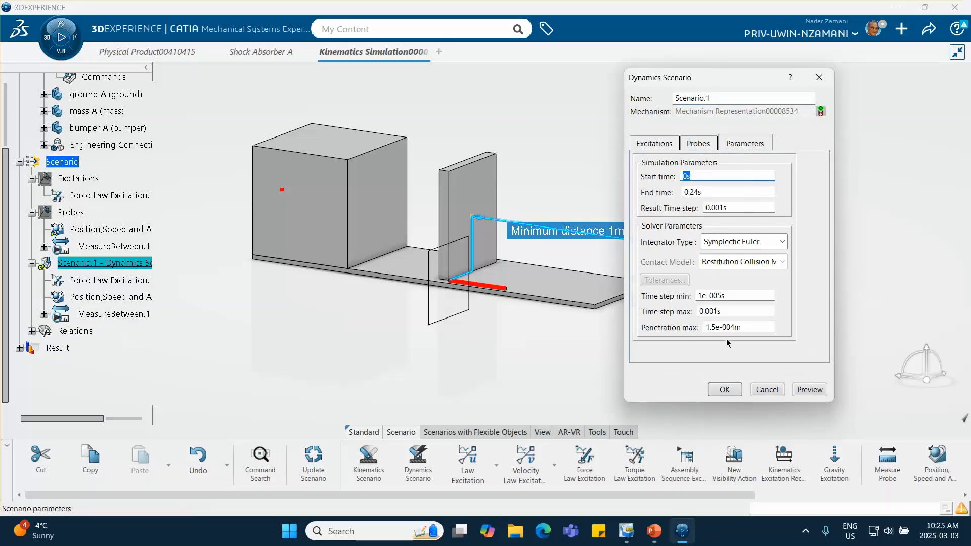
{"action": "left_click", "coordinate": [714, 311]}
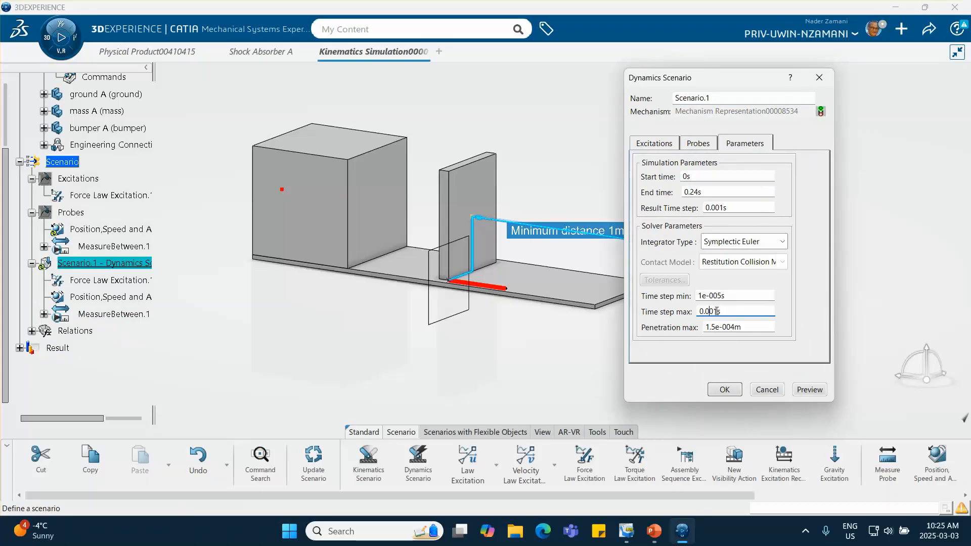
{"action": "type", "text": "0"}
{"action": "left_click", "coordinate": [739, 296]}
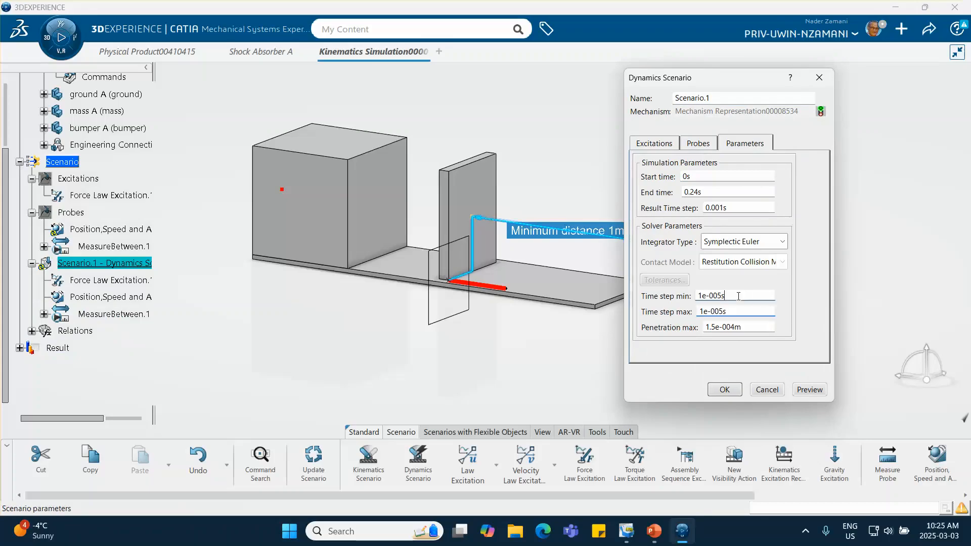
{"action": "left_click", "coordinate": [724, 390]}
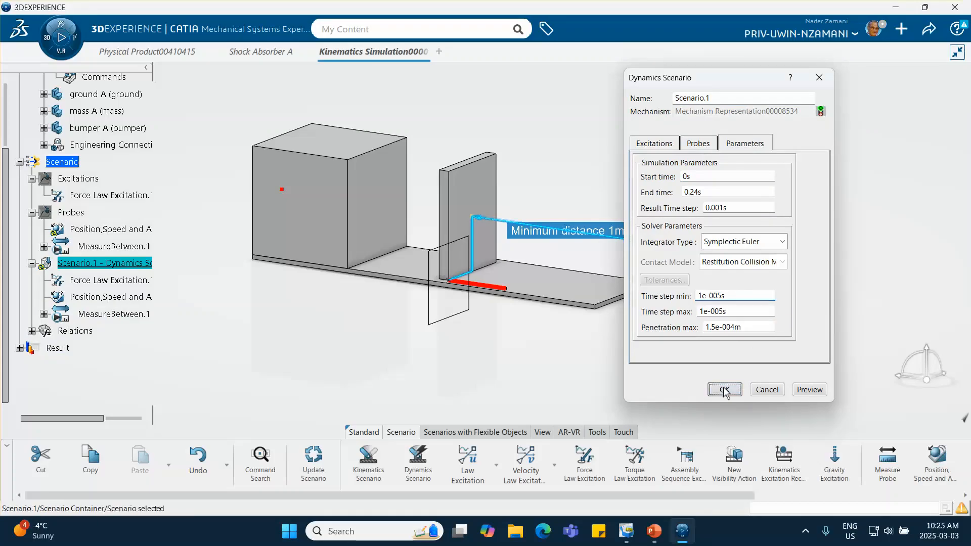
- Recompute the dynamics scenario with the reduced maximum time step and open its results
{"action": "right_click", "coordinate": [101, 263]}
{"action": "left_click", "coordinate": [167, 505]}
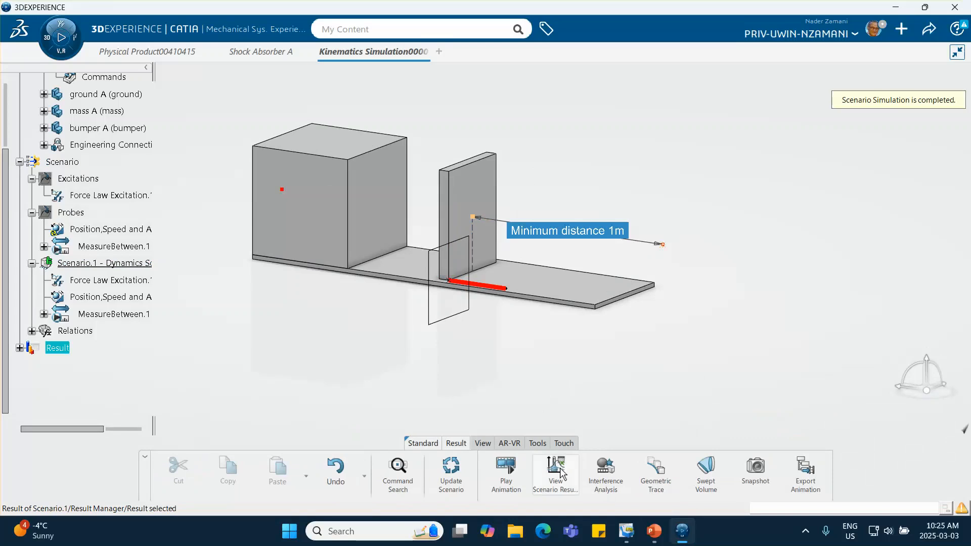
{"action": "left_click", "coordinate": [579, 456]}
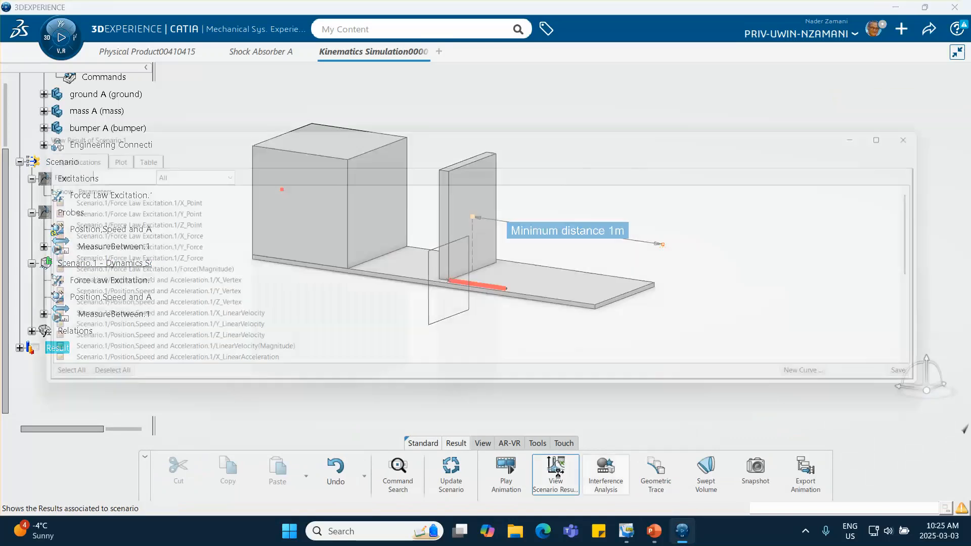
- Plot only the Y_LinearVelocity parameter of the position, speed and acceleration probe against time
{"action": "left_click", "coordinate": [79, 383]}
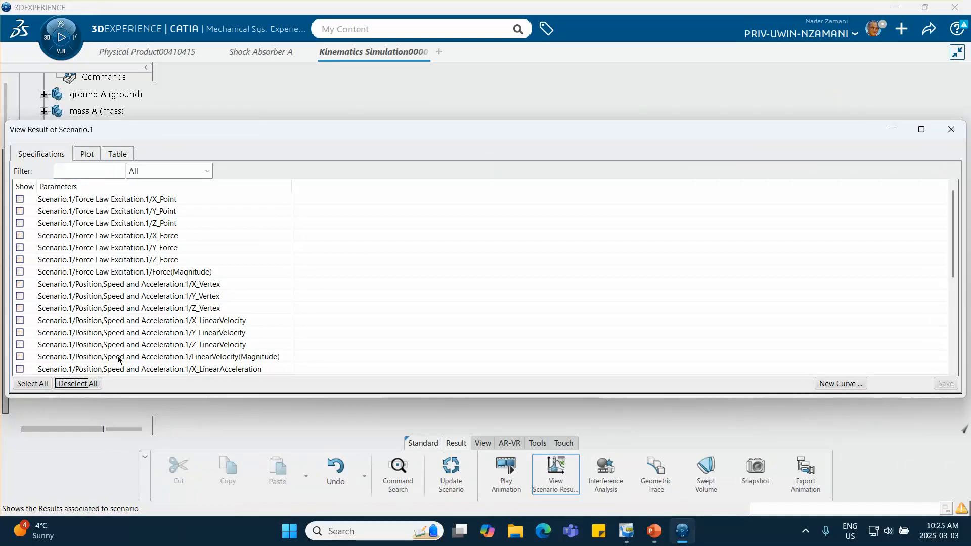
{"action": "left_click", "coordinate": [20, 332]}
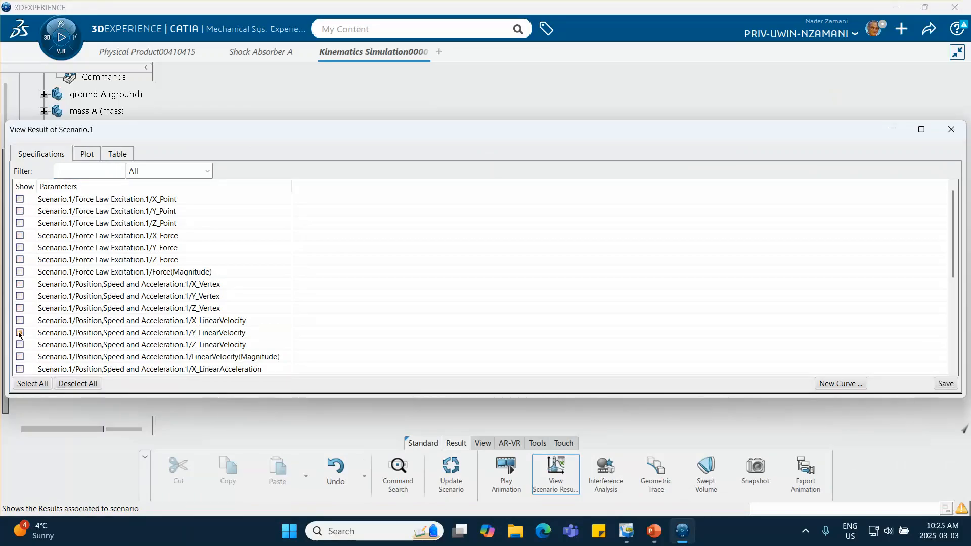
{"action": "left_click", "coordinate": [85, 154]}
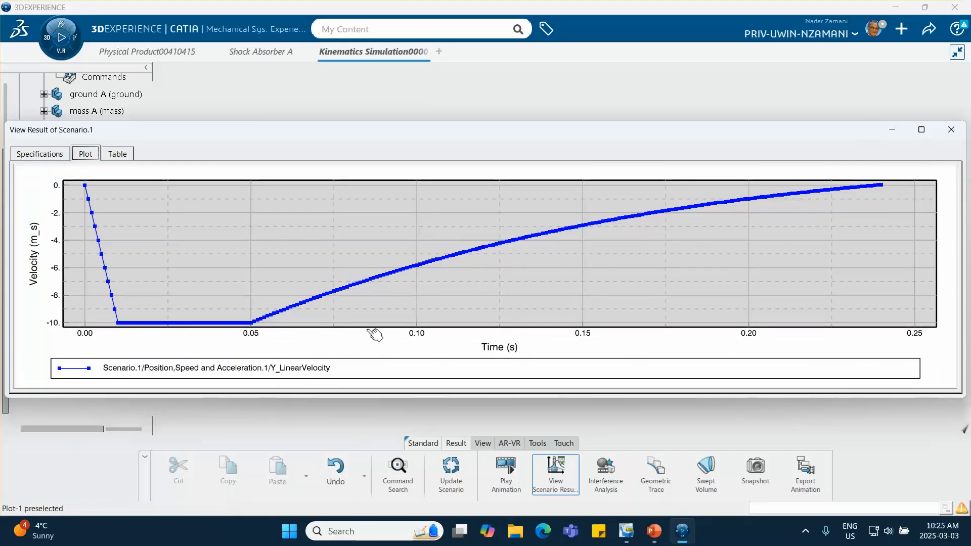
- Switch to the PowerPoint tutorial, compare the velocity plot with the full Symplectic Euler slide, and return to 3DEXPERIENCE
{"action": "left_click", "coordinate": [682, 536]}
{"action": "left_click", "coordinate": [682, 533]}
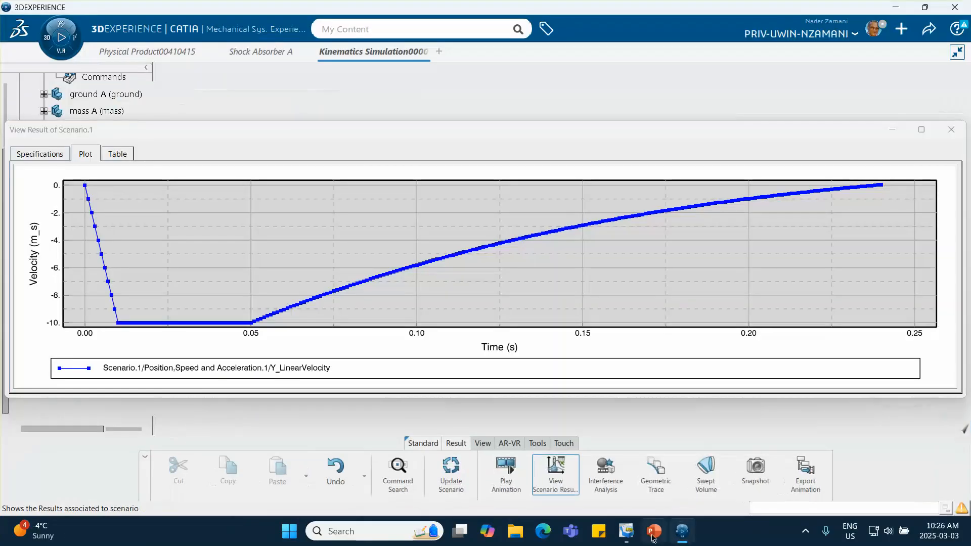
{"action": "left_click", "coordinate": [655, 532]}
{"action": "scroll", "coordinate": [99, 244], "scroll_direction": "up", "scroll_amount": 3}
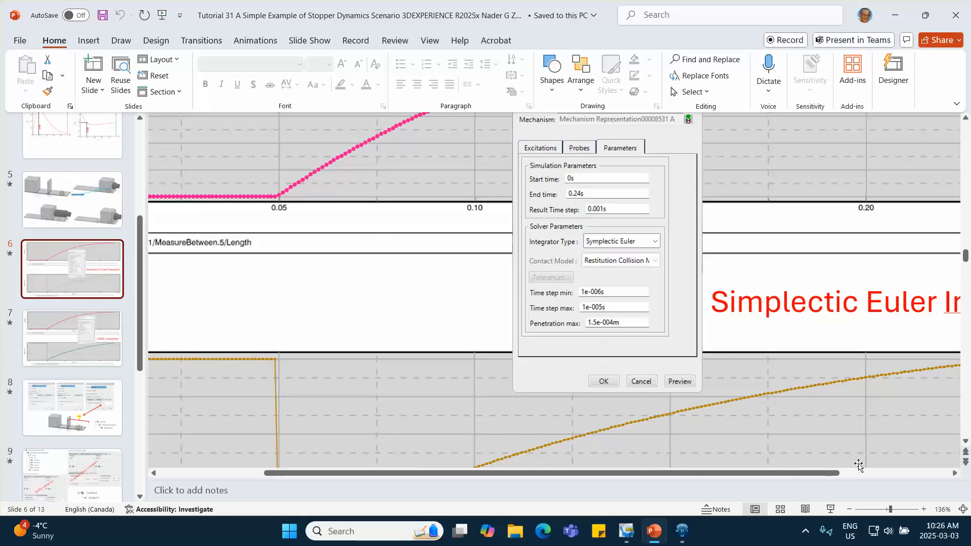
{"action": "left_click", "coordinate": [880, 510]}
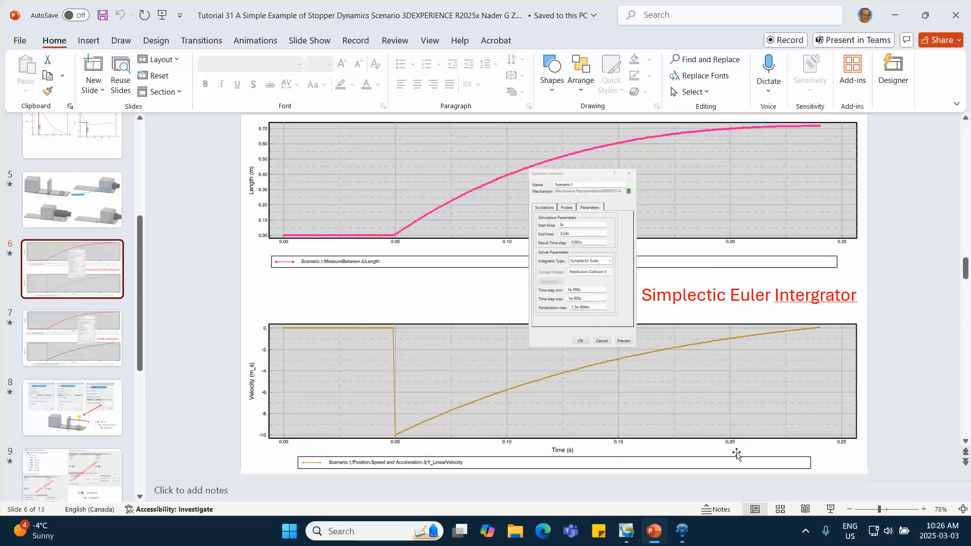
{"action": "left_click", "coordinate": [680, 532]}
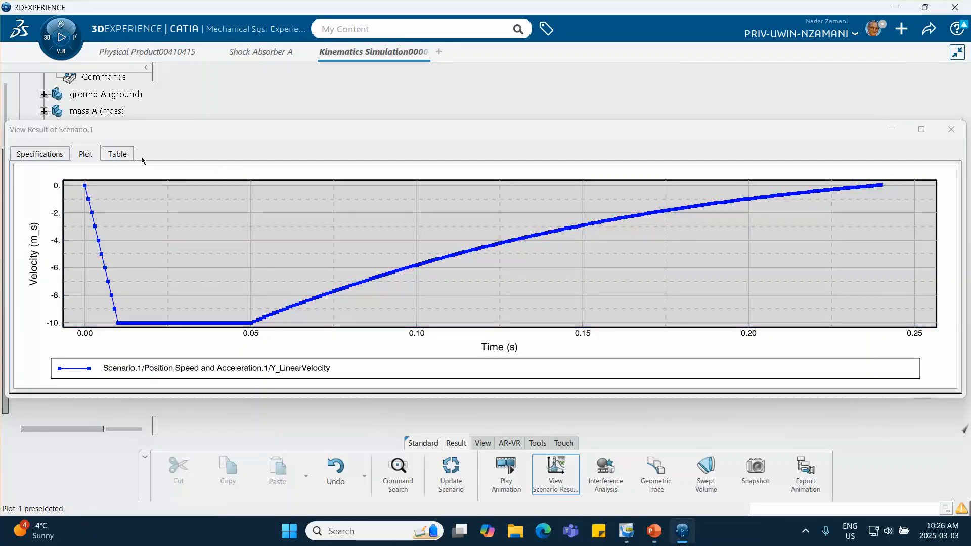
- Examine the tabulated Y_LinearVelocity values over the whole simulation up to 0.24 s
{"action": "left_click", "coordinate": [117, 154]}
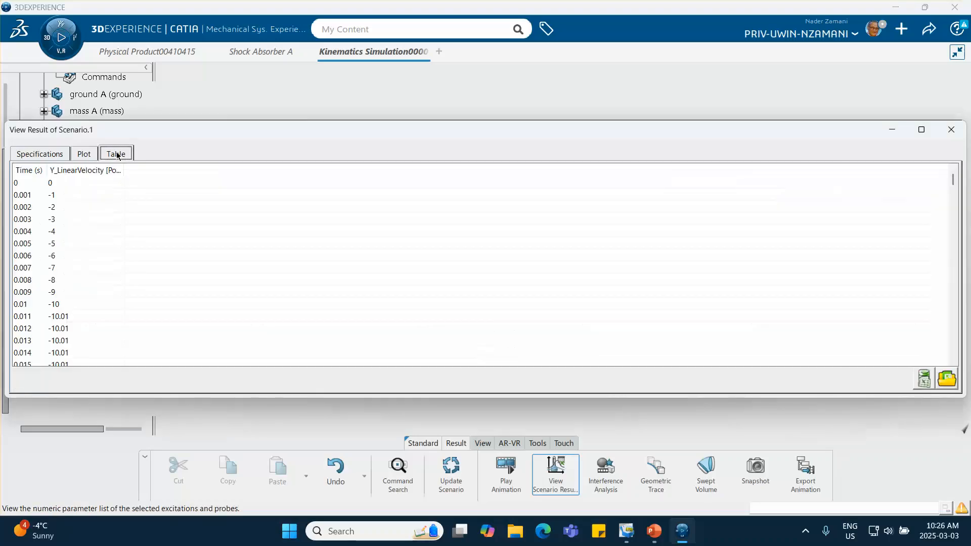
{"action": "scroll", "coordinate": [116, 242], "scroll_direction": "down", "scroll_amount": 14}
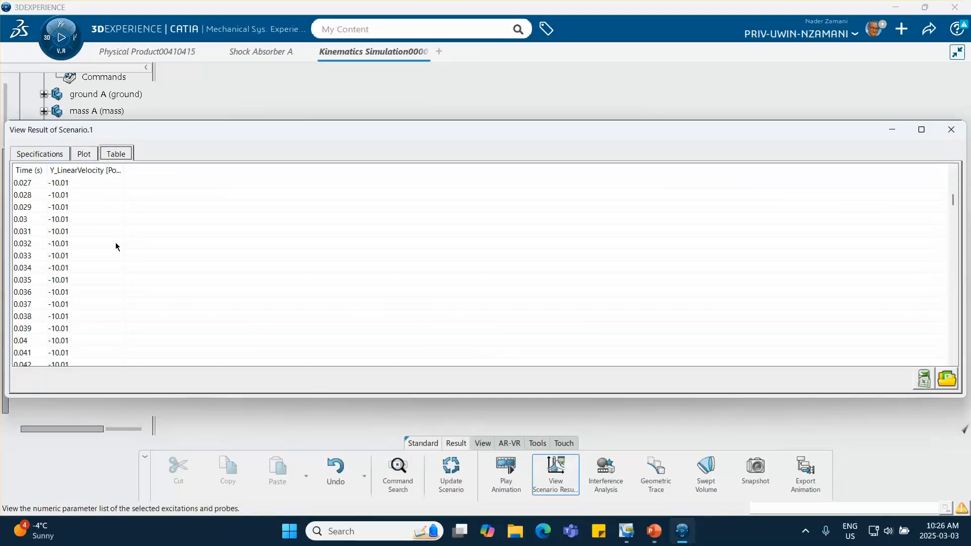
{"action": "scroll", "coordinate": [116, 246], "scroll_direction": "down", "scroll_amount": 20}
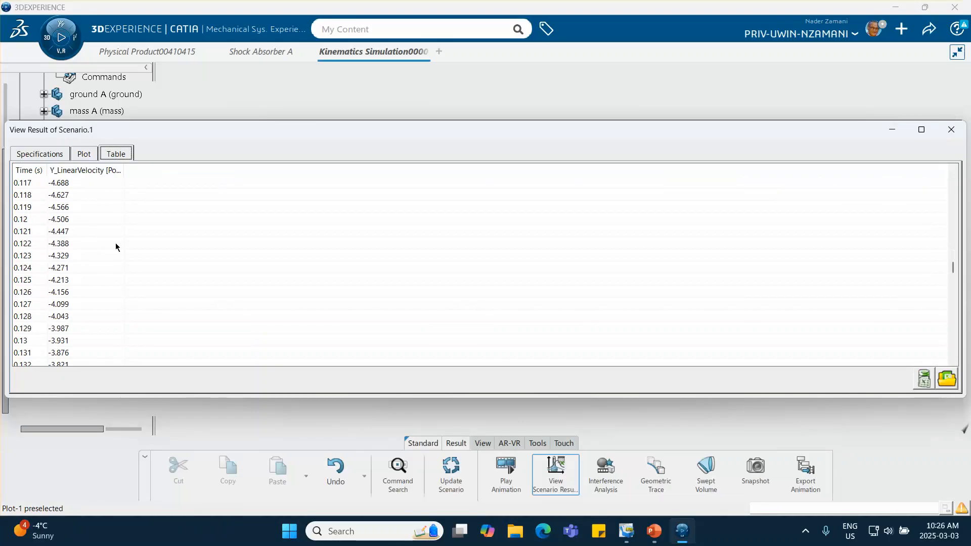
{"action": "scroll", "coordinate": [116, 247], "scroll_direction": "down", "scroll_amount": 20}
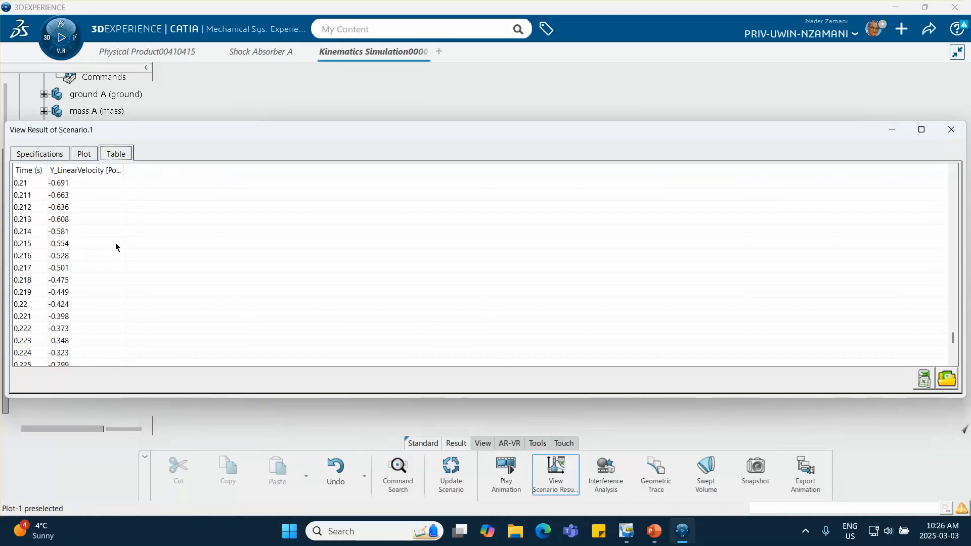
{"action": "scroll", "coordinate": [115, 243], "scroll_direction": "down", "scroll_amount": 5}
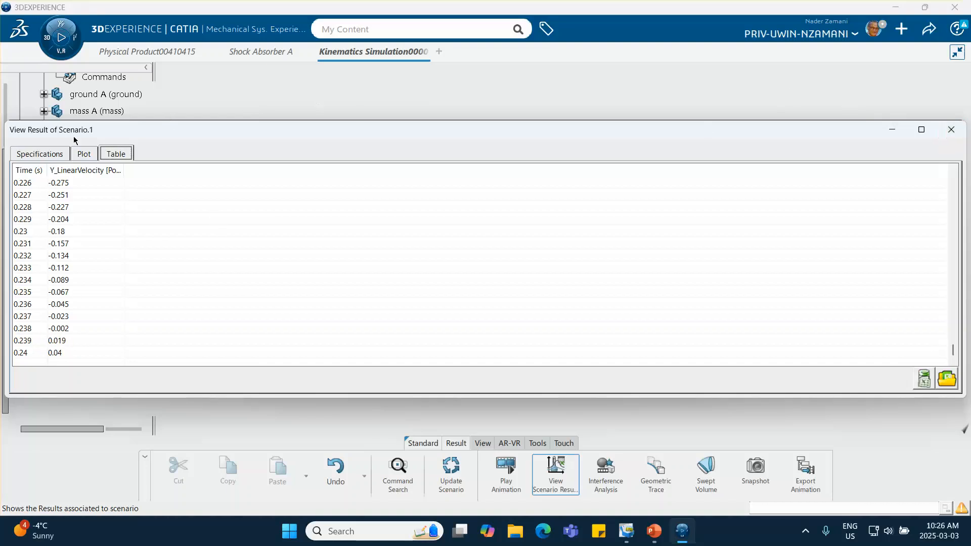
- Plot only the MeasureBetween.1/Length parameter against time, then close the scenario results
{"action": "left_click", "coordinate": [51, 156]}
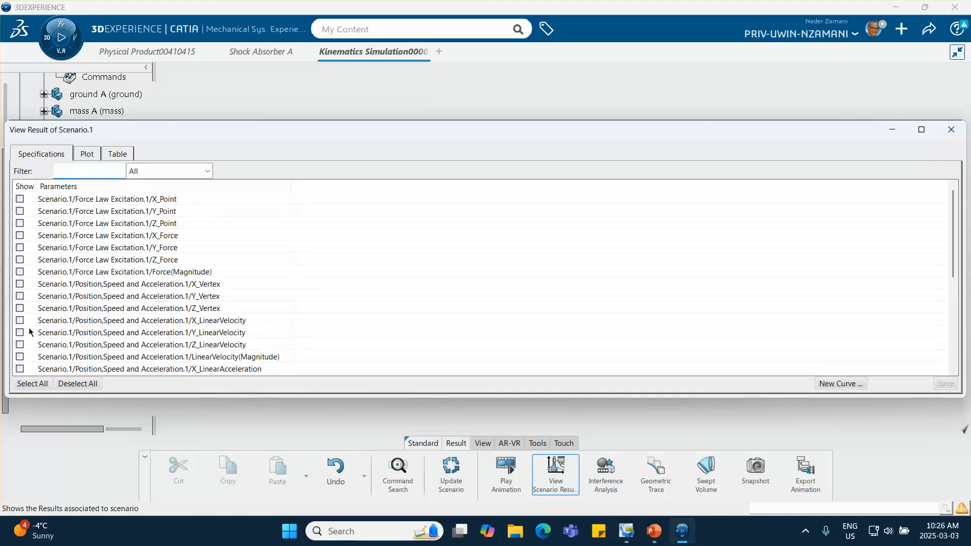
{"action": "scroll", "coordinate": [103, 309], "scroll_direction": "down", "scroll_amount": 5}
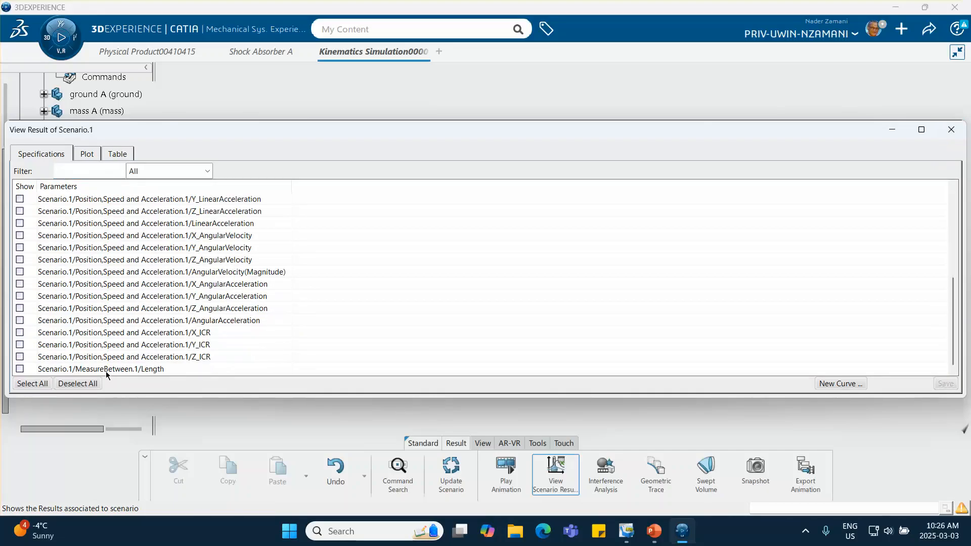
{"action": "left_click", "coordinate": [20, 369]}
{"action": "left_click", "coordinate": [87, 153]}
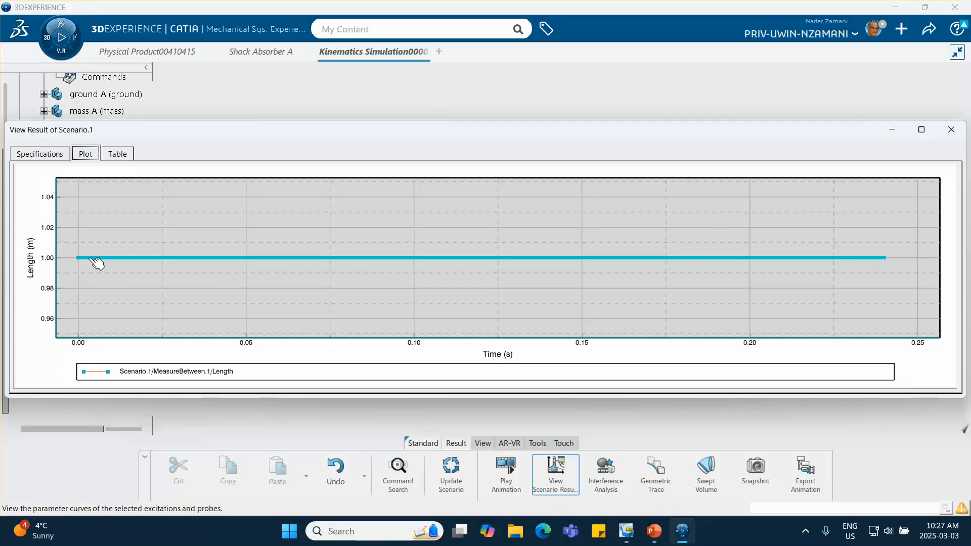
{"action": "left_click", "coordinate": [50, 154]}
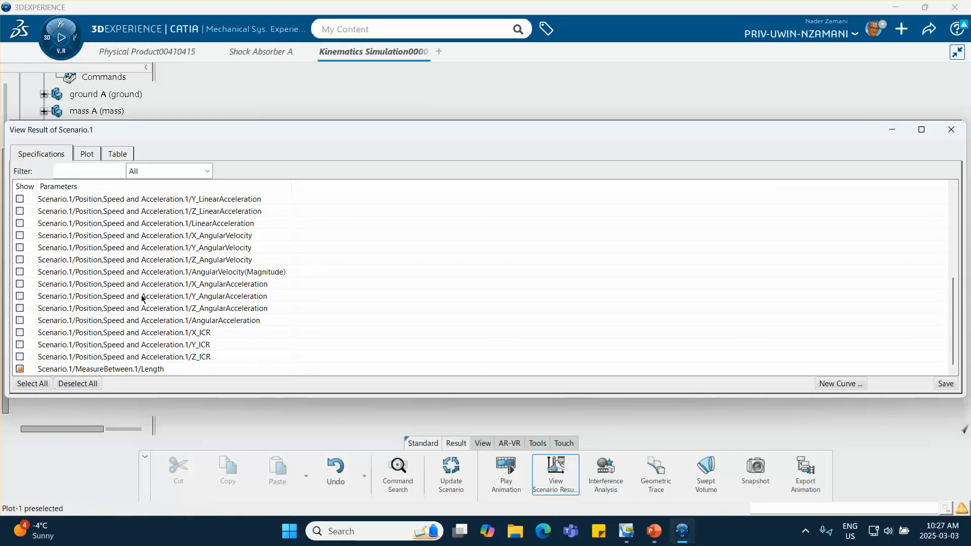
{"action": "left_click", "coordinate": [951, 129]}
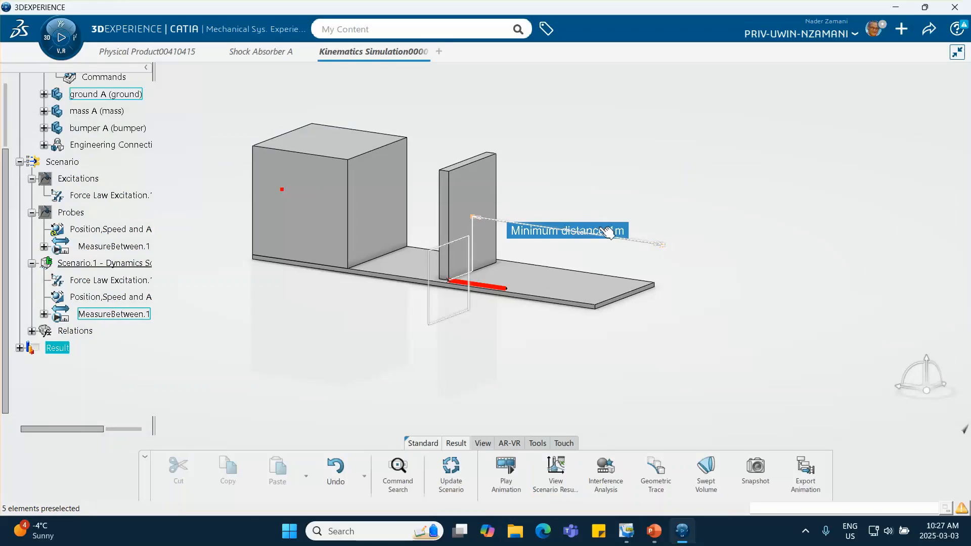
- Delete the MeasureBetween.1 distance probe from the dynamics scenario
{"action": "left_click", "coordinate": [115, 315]}
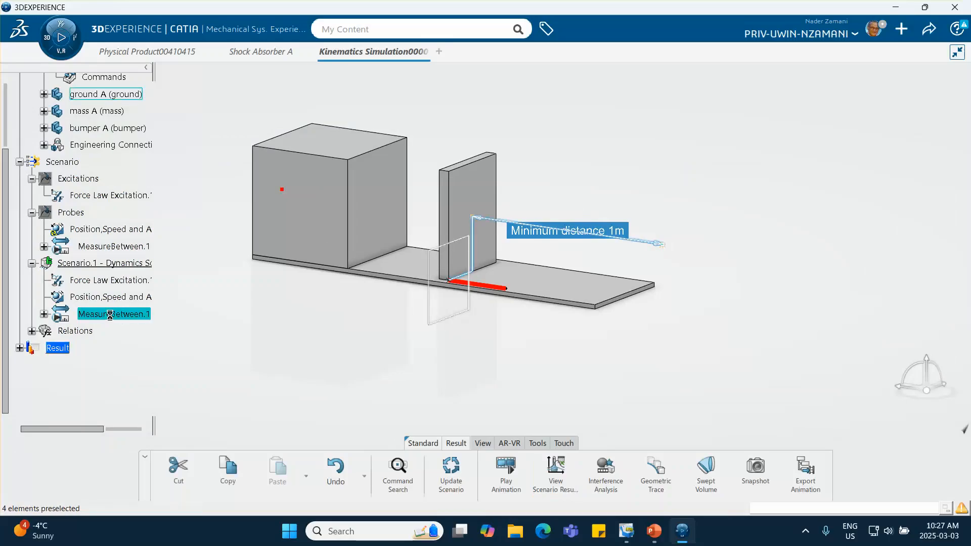
{"action": "scroll", "coordinate": [112, 319], "scroll_direction": "down", "scroll_amount": 3}
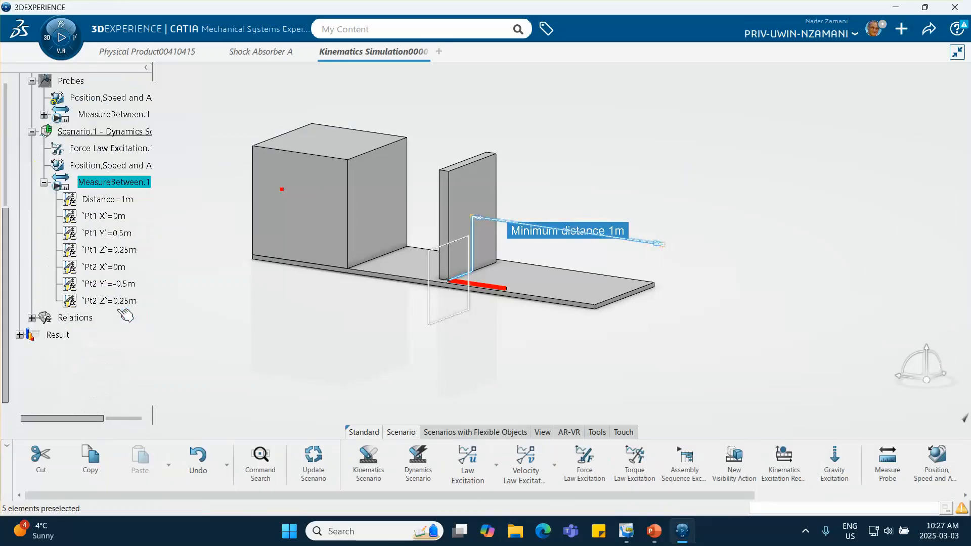
{"action": "right_click", "coordinate": [127, 183]}
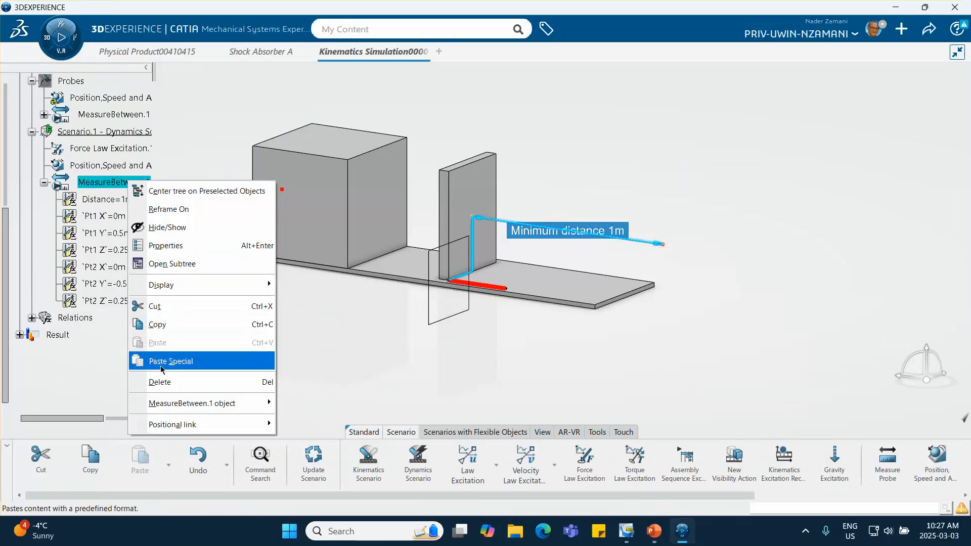
{"action": "left_click", "coordinate": [160, 382]}
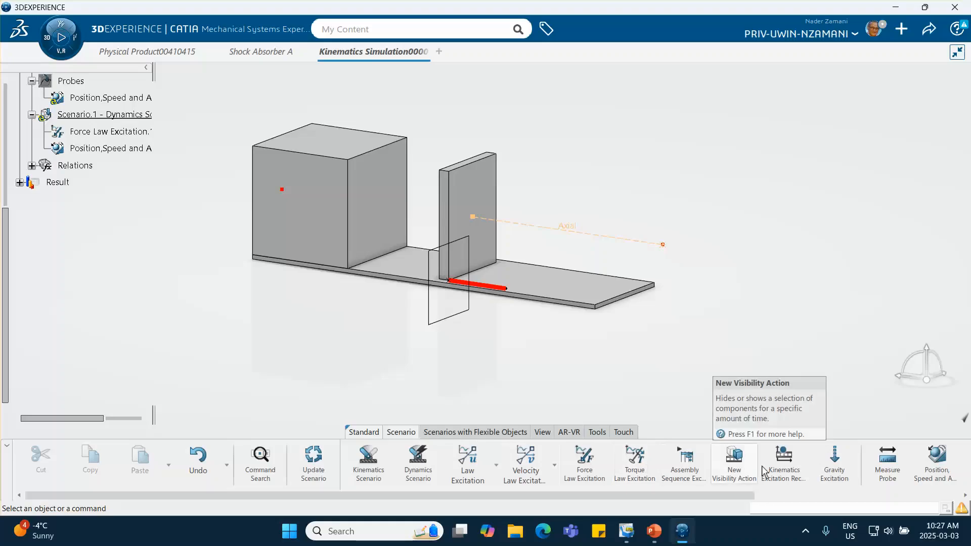
- Create a minimum distance measure probe between the ground's plane and the upper corner vertex of the bumper
{"action": "scroll", "coordinate": [777, 462], "scroll_direction": "right", "scroll_amount": 1}
{"action": "left_click", "coordinate": [880, 463]}
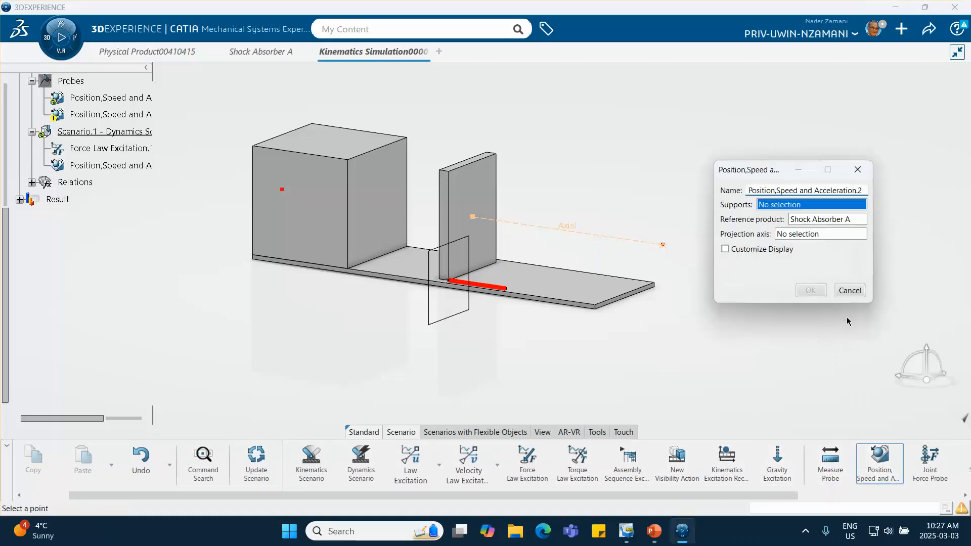
{"action": "left_click", "coordinate": [850, 290]}
{"action": "left_click", "coordinate": [823, 461]}
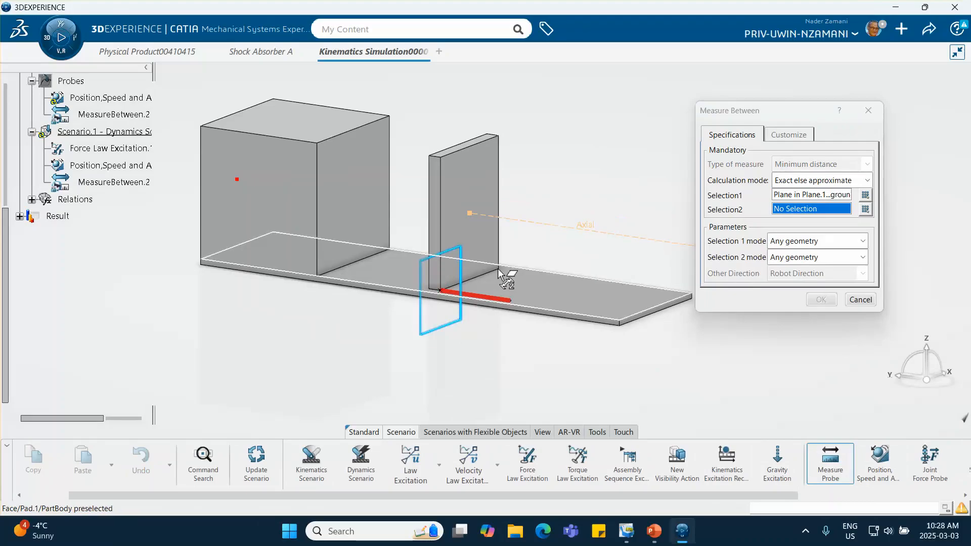
{"action": "left_click", "coordinate": [500, 135]}
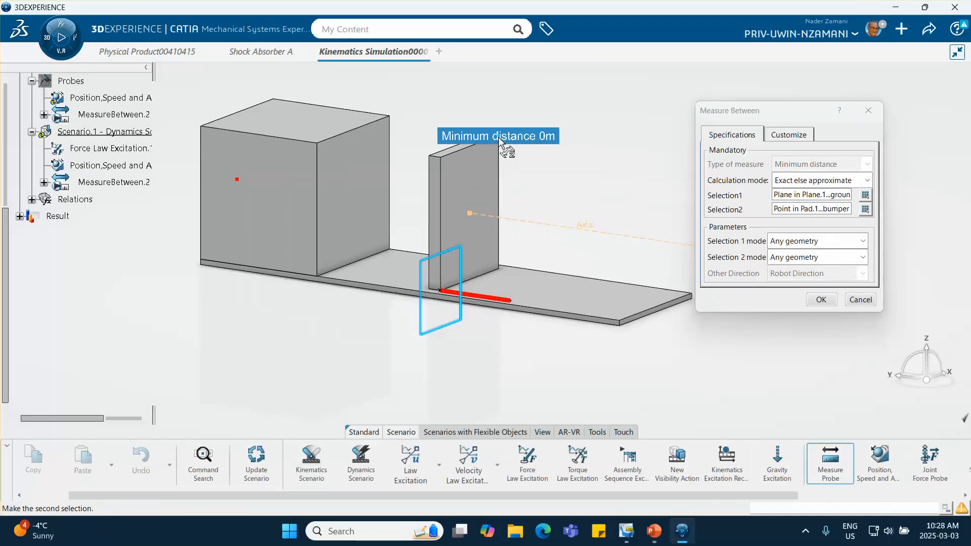
{"action": "left_click", "coordinate": [828, 304]}
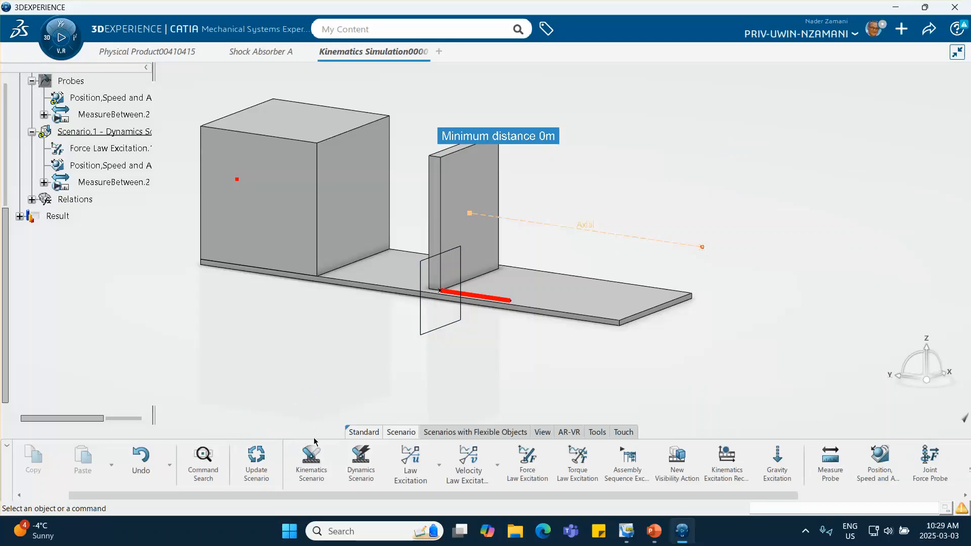
- Force the dynamics scenario to recompute and generate results with the new distance probe
{"action": "right_click", "coordinate": [361, 458]}
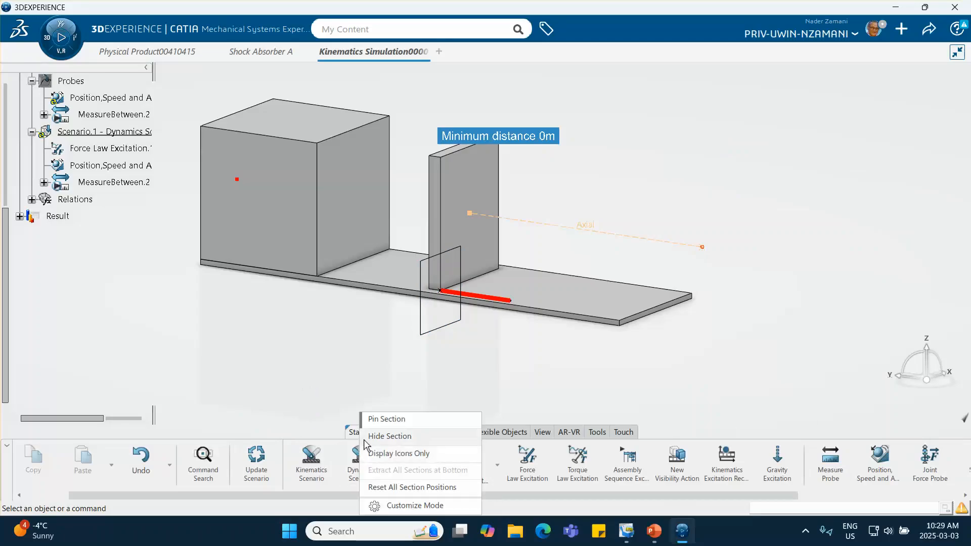
{"action": "left_click", "coordinate": [185, 348]}
{"action": "left_click", "coordinate": [101, 131]}
{"action": "right_click", "coordinate": [115, 133]}
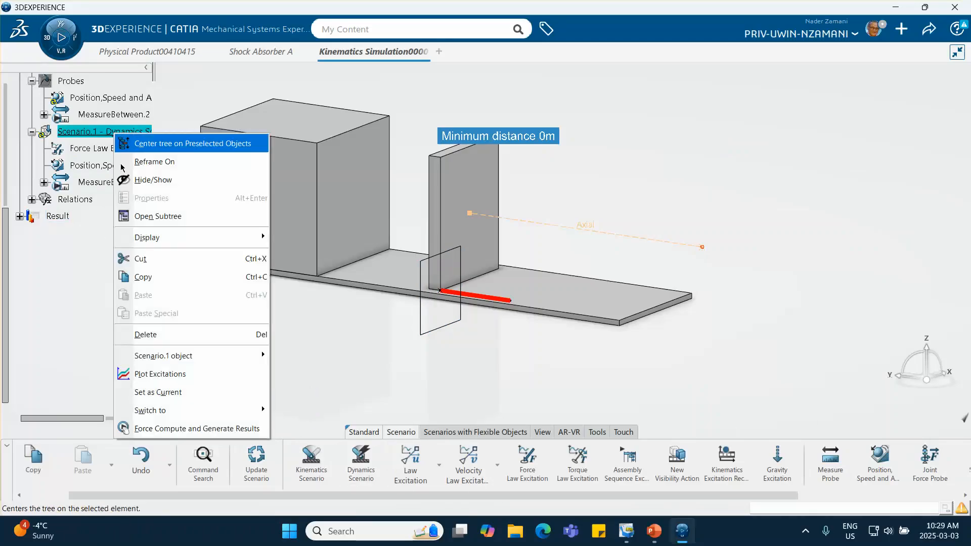
{"action": "left_click", "coordinate": [186, 429]}
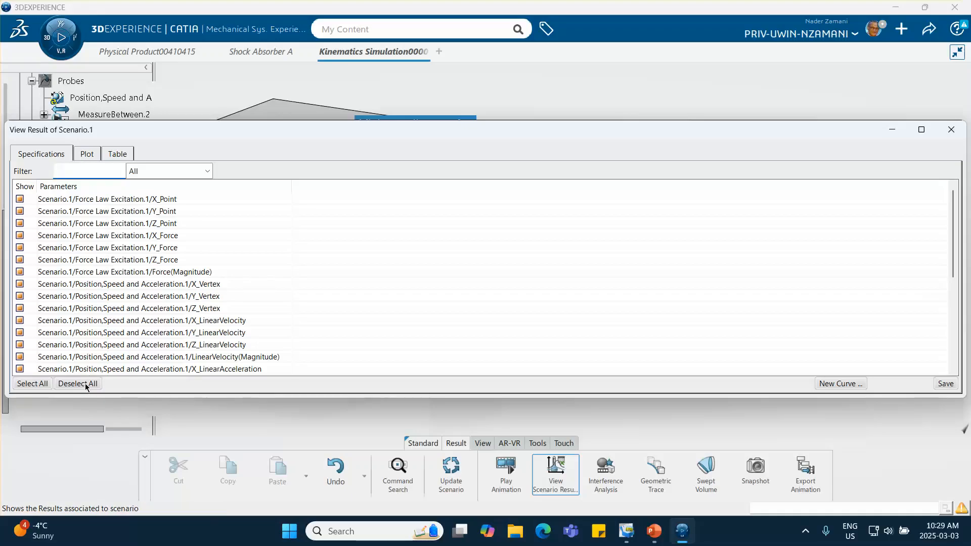
- Plot only the MeasureBetween.2/Length parameter against time, then close the scenario results
{"action": "left_click", "coordinate": [85, 384]}
{"action": "scroll", "coordinate": [113, 313], "scroll_direction": "down", "scroll_amount": 5}
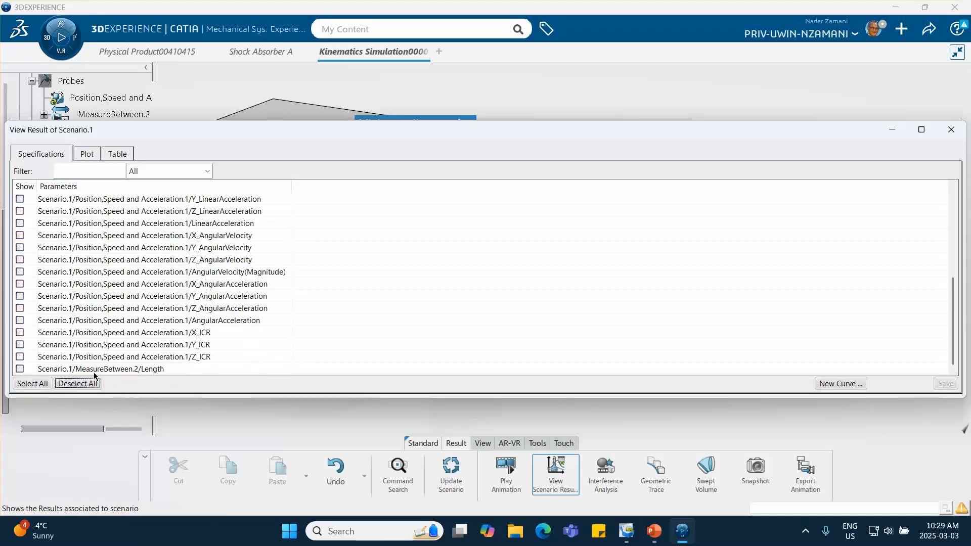
{"action": "left_click", "coordinate": [86, 154]}
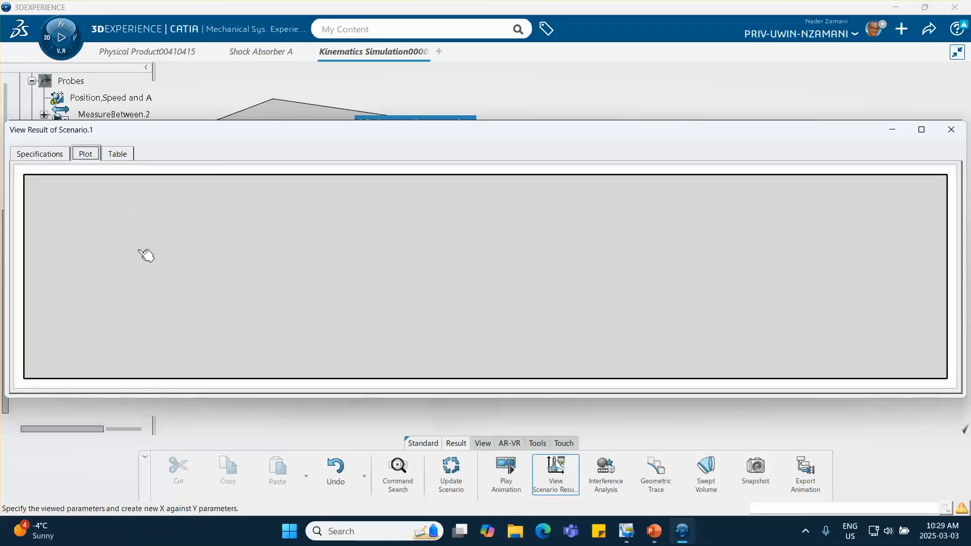
{"action": "left_click", "coordinate": [50, 154]}
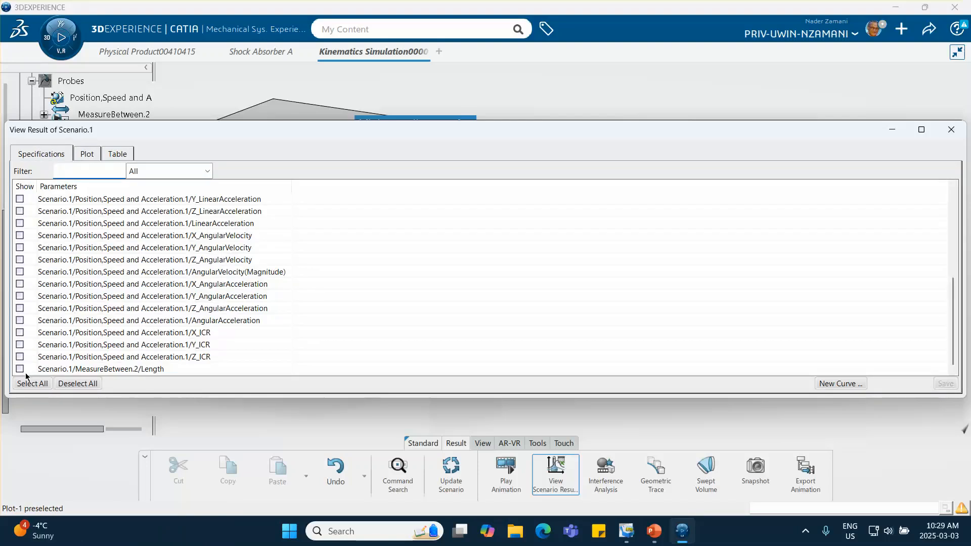
{"action": "left_click", "coordinate": [87, 154]}
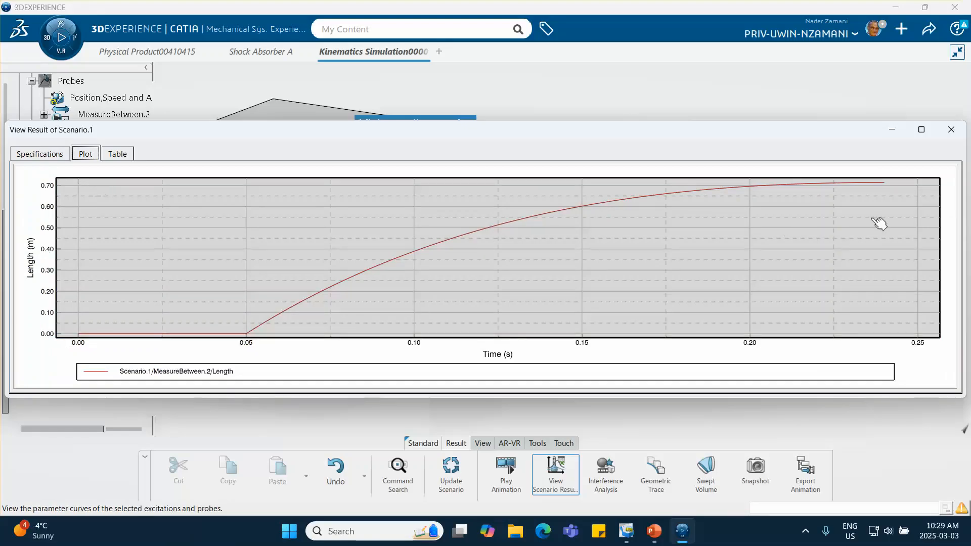
{"action": "mouse_move", "coordinate": [654, 531]}
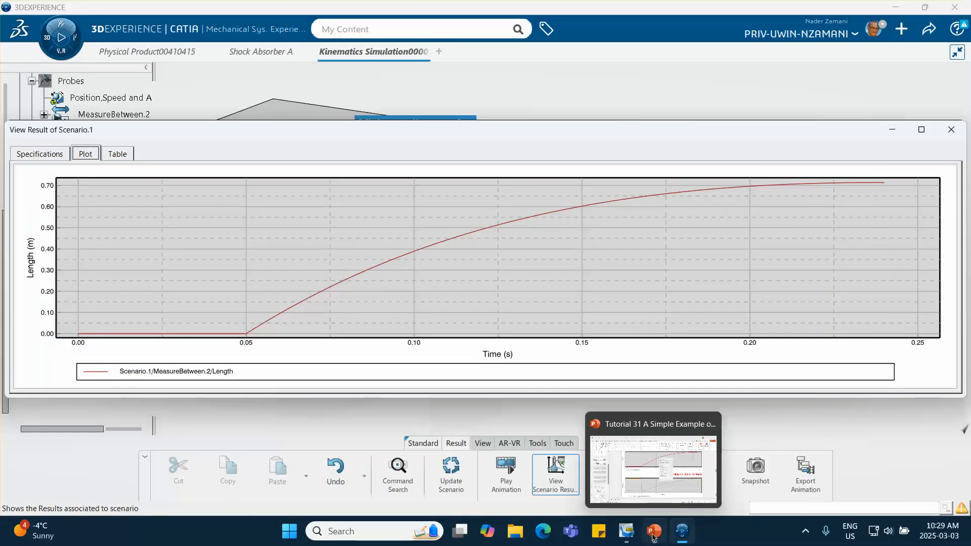
{"action": "mouse_move", "coordinate": [698, 470]}
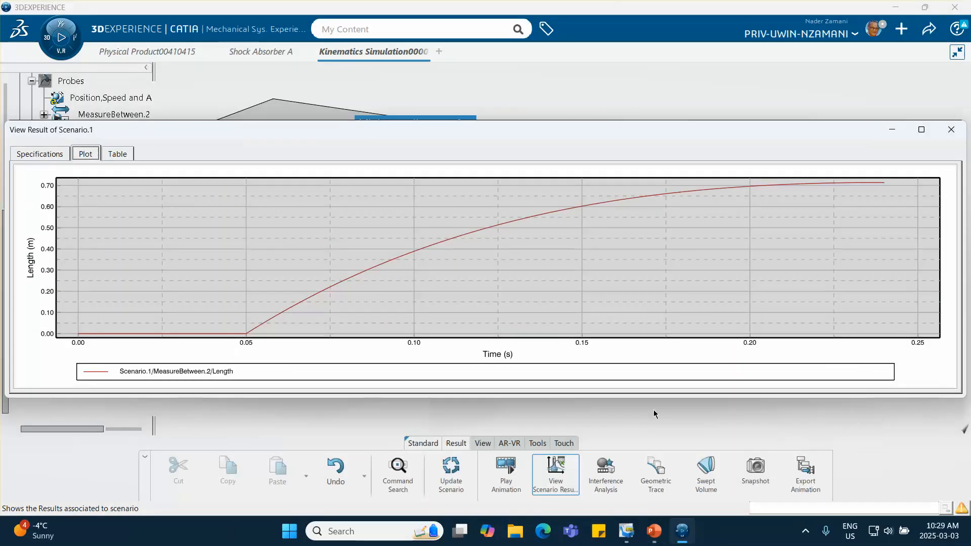
{"action": "left_click", "coordinate": [951, 129]}
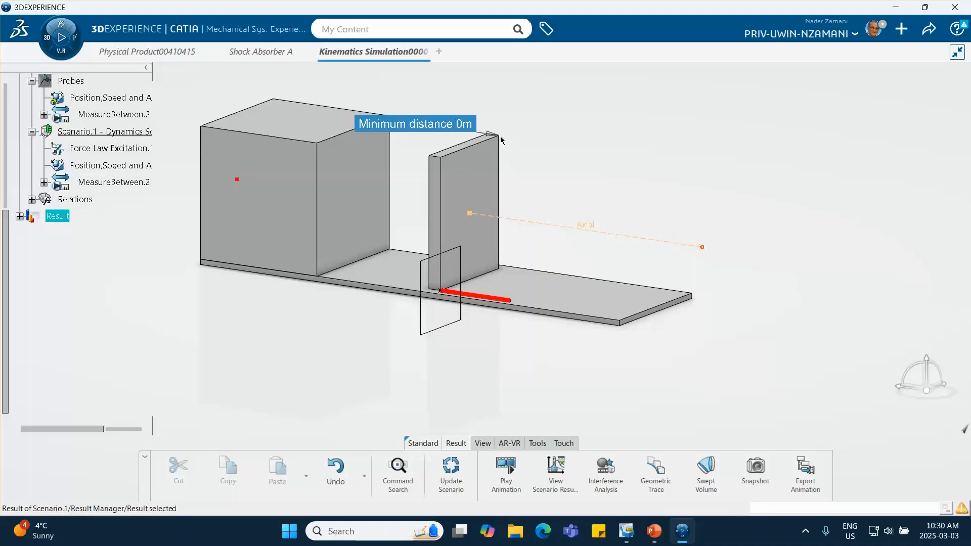
- Change the dynamics scenario's integrator type to DASSL and force it to recompute and generate results
{"action": "right_click", "coordinate": [108, 132]}
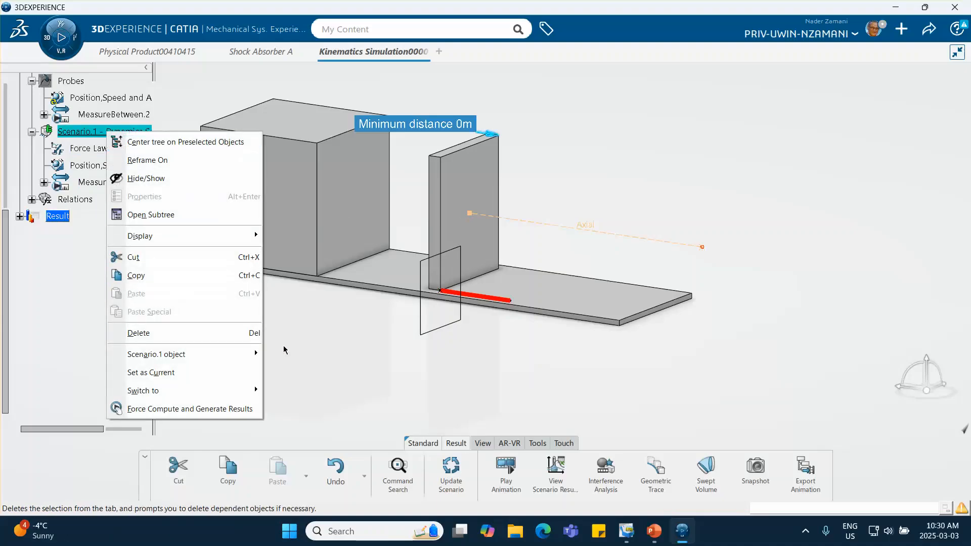
{"action": "left_click", "coordinate": [323, 353]}
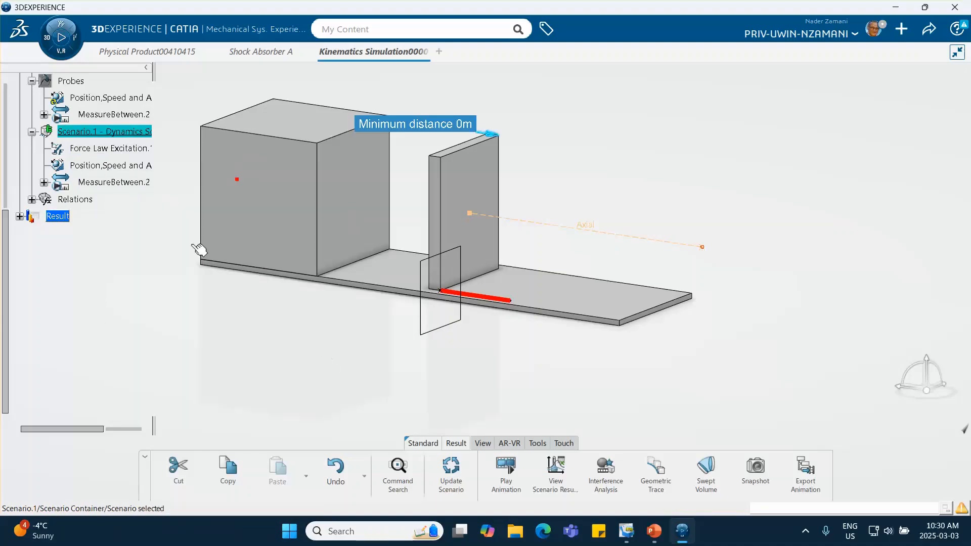
{"action": "double_click", "coordinate": [113, 131]}
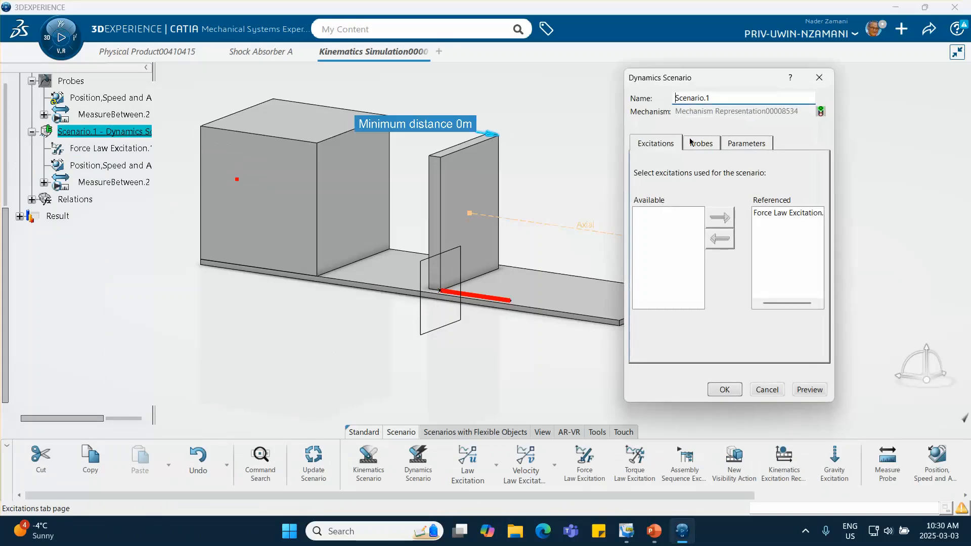
{"action": "left_click", "coordinate": [741, 144]}
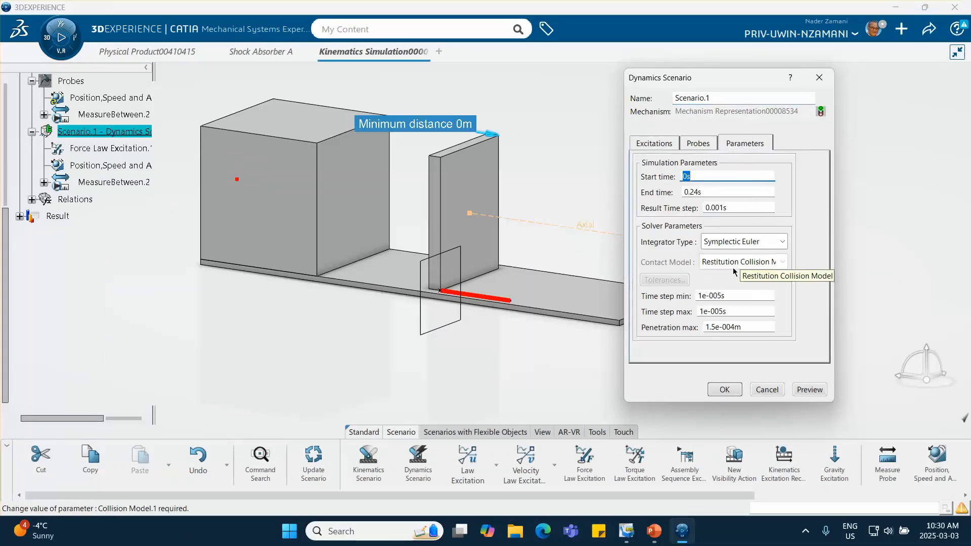
{"action": "left_click", "coordinate": [729, 241]}
{"action": "left_click", "coordinate": [717, 277]}
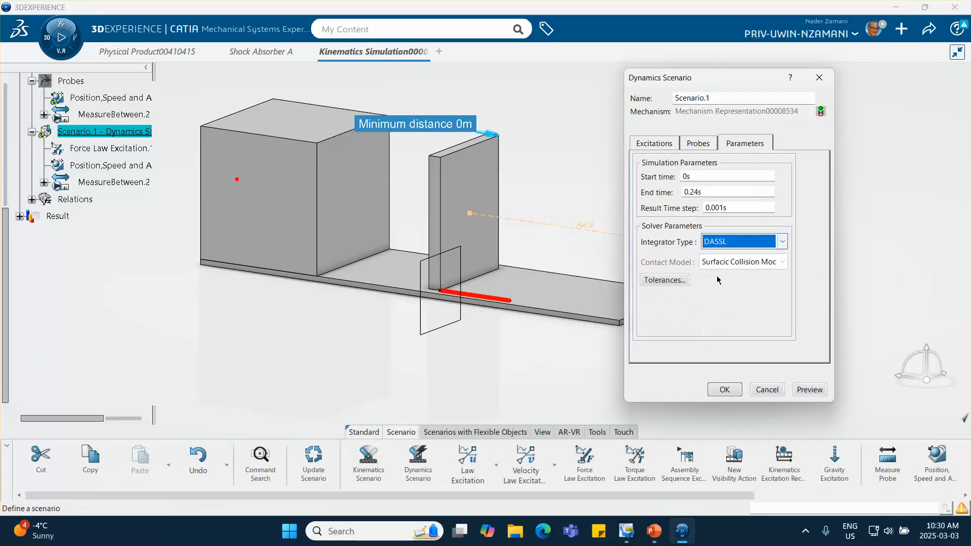
{"action": "left_click", "coordinate": [724, 390]}
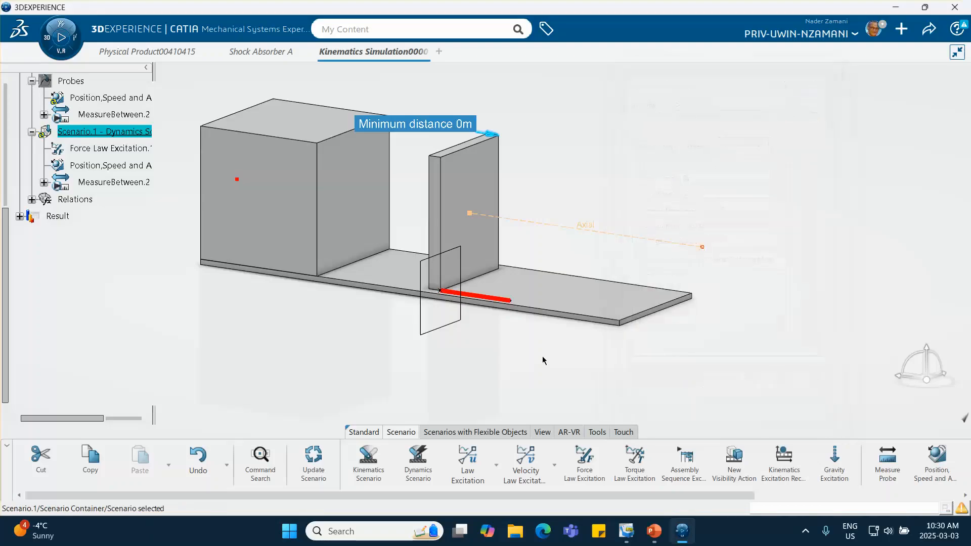
{"action": "right_click", "coordinate": [98, 135]}
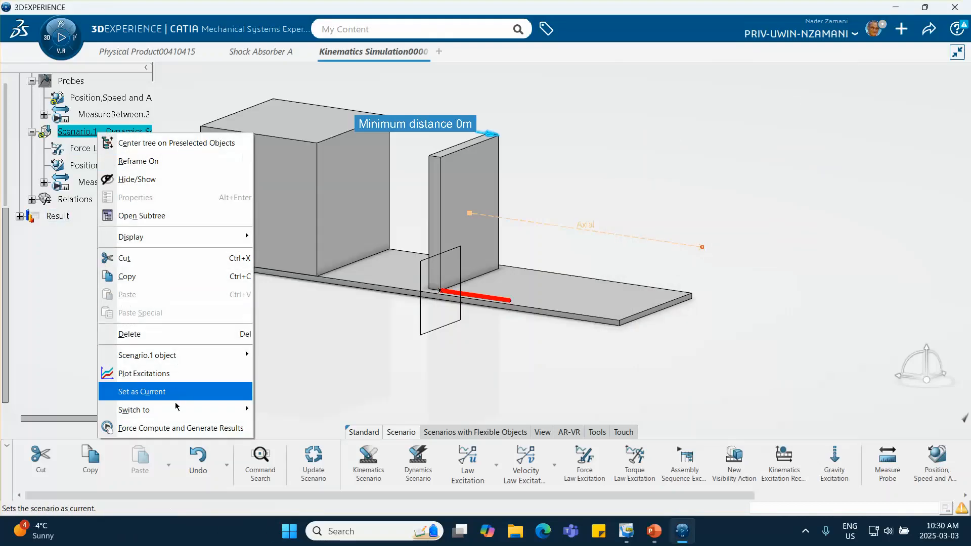
{"action": "left_click", "coordinate": [152, 427]}
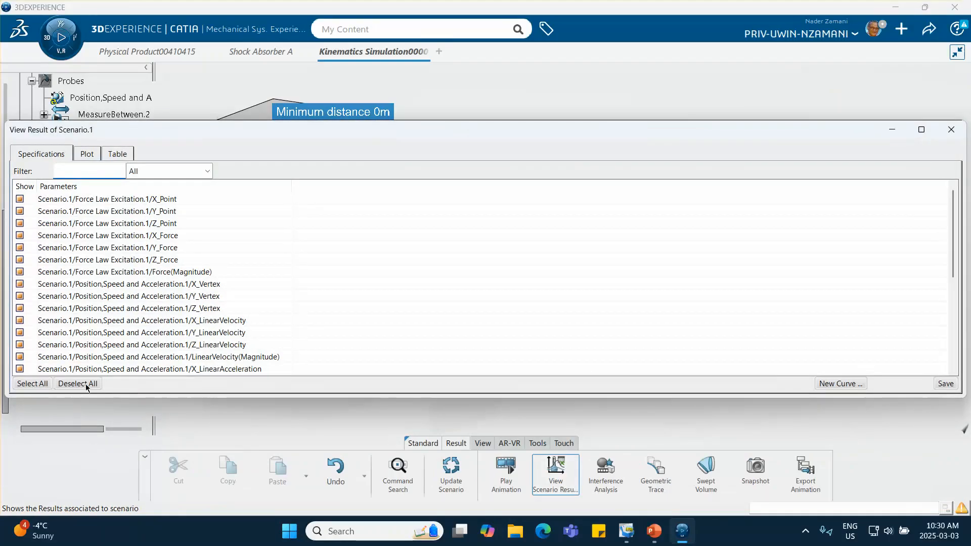
- Plot only the probe's Y_LinearVelocity parameter against time and check its numeric values in the results table
{"action": "left_click", "coordinate": [86, 386]}
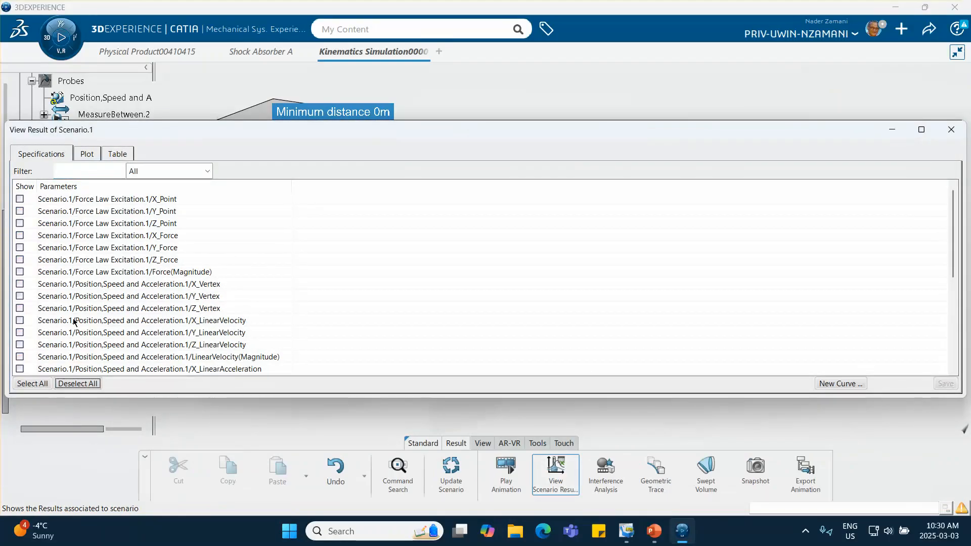
{"action": "left_click", "coordinate": [20, 332]}
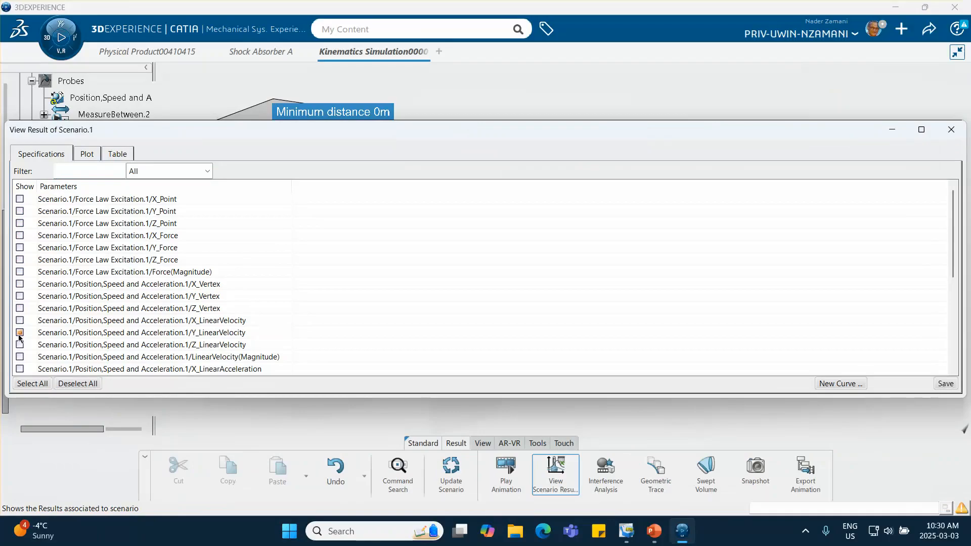
{"action": "left_click", "coordinate": [86, 154]}
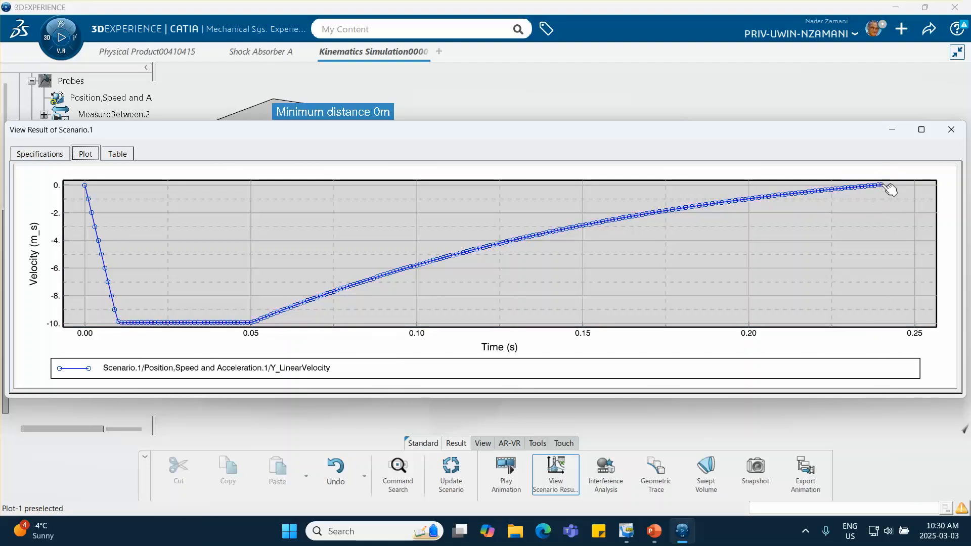
{"action": "left_click", "coordinate": [113, 155]}
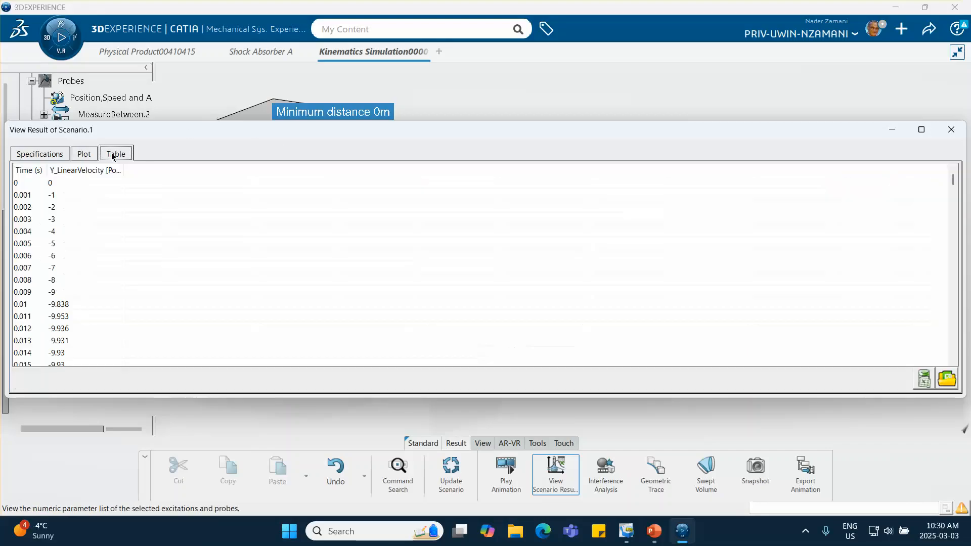
{"action": "left_click", "coordinate": [85, 154]}
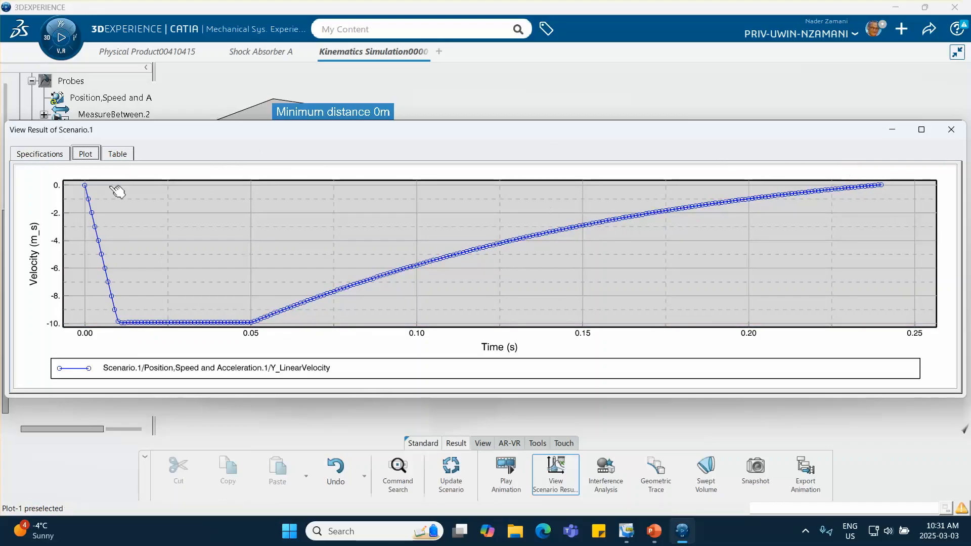
- Replace the velocity curve with a plot of MeasureBetween.2/Length against time
{"action": "left_click", "coordinate": [43, 154]}
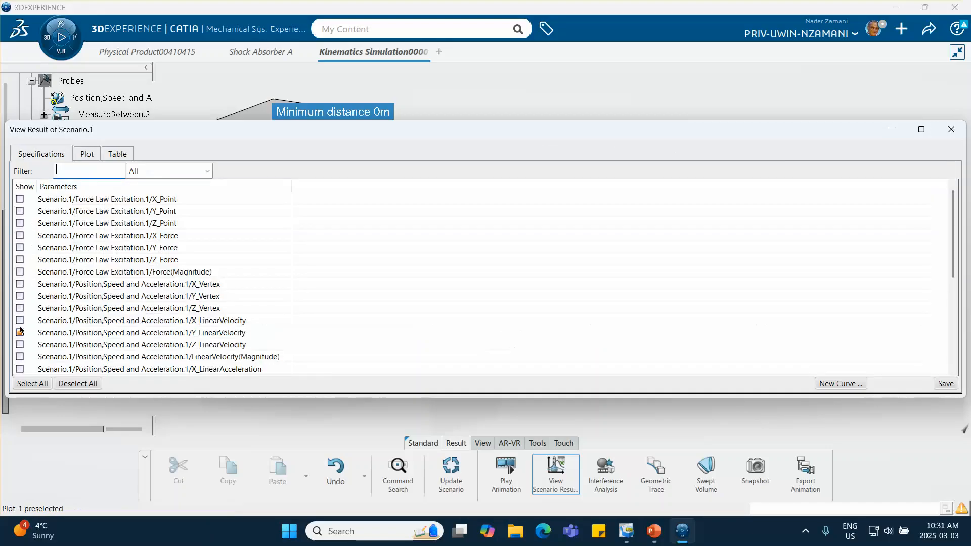
{"action": "scroll", "coordinate": [70, 303], "scroll_direction": "down", "scroll_amount": 4}
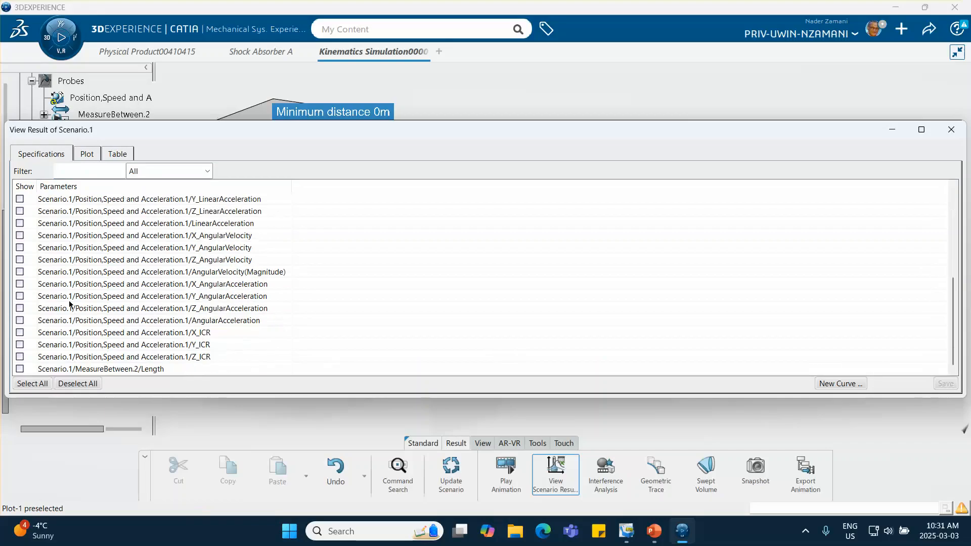
{"action": "left_click", "coordinate": [19, 369]}
{"action": "left_click", "coordinate": [87, 155]}
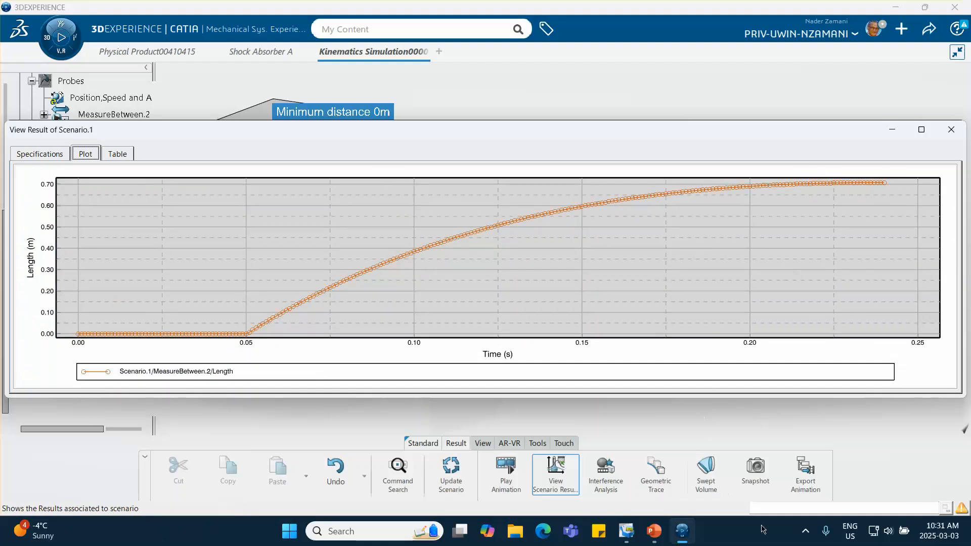
{"action": "left_click", "coordinate": [806, 533]}
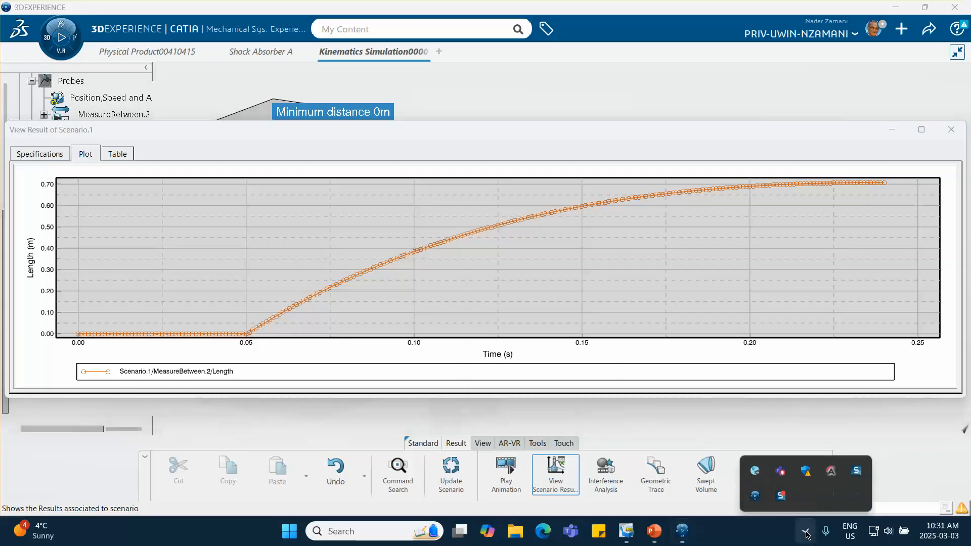